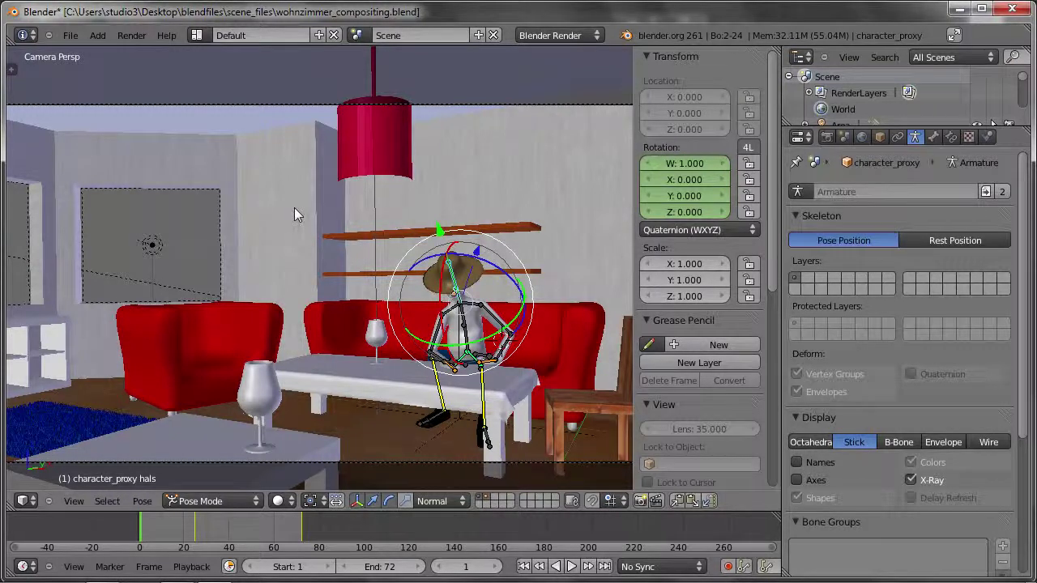
- Orbit and zoom around the living room for a closer side view of the character
{"action": "mouse_move", "coordinate": [526, 296]}
{"action": "middle_mouse_down"}
{"action": "mouse_move", "coordinate": [497, 312]}
{"action": "mouse_move", "coordinate": [413, 300]}
{"action": "middle_mouse_up"}
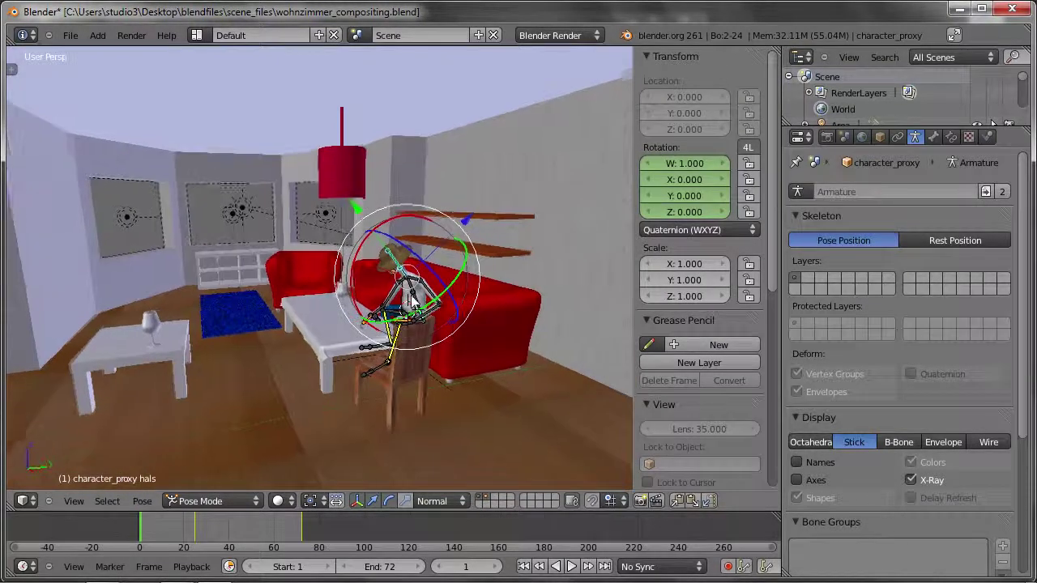
{"action": "scroll", "coordinate": [413, 300], "scroll_direction": "up", "scroll_amount": 5}
{"action": "scroll", "coordinate": [414, 299], "scroll_direction": "down", "scroll_amount": 4}
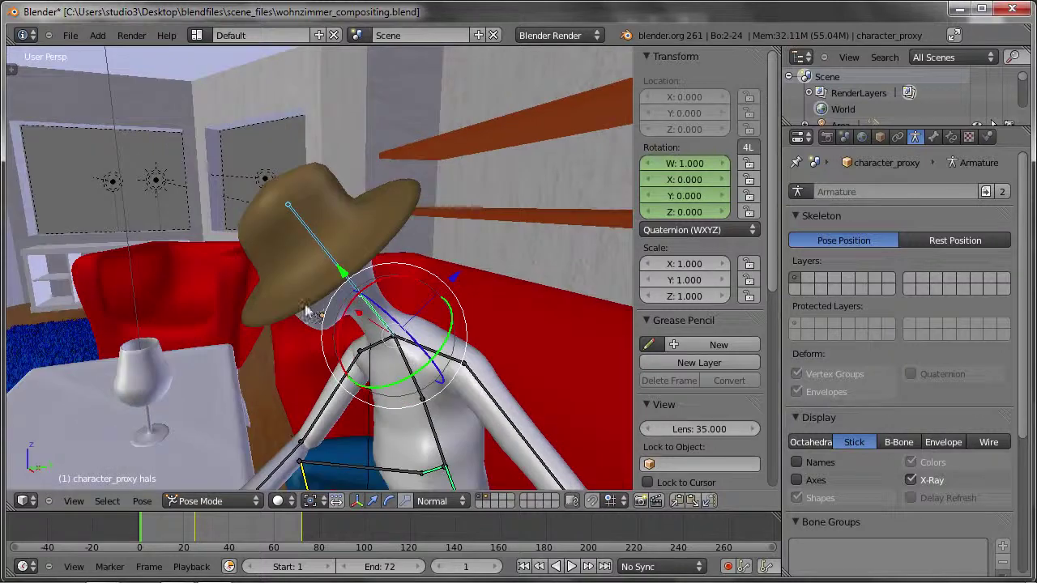
{"action": "mouse_move", "coordinate": [364, 292]}
{"action": "middle_mouse_down"}
{"action": "mouse_move", "coordinate": [304, 278]}
{"action": "mouse_move", "coordinate": [380, 256]}
{"action": "mouse_move", "coordinate": [312, 322]}
{"action": "middle_mouse_up"}
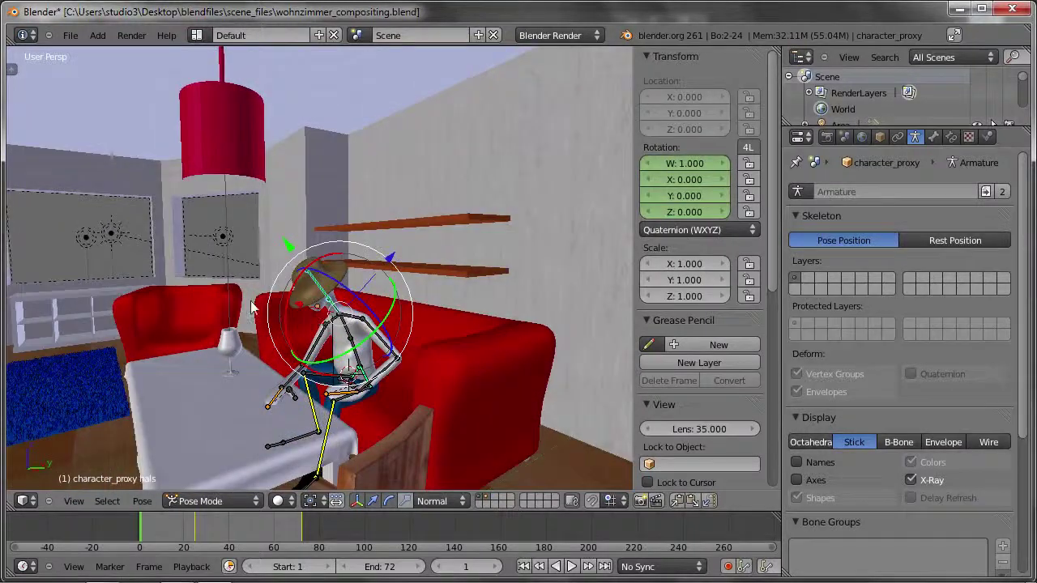
- Look through the scene camera, zoom out, and play the character's animation
{"action": "key", "text": "KP_0"}
{"action": "scroll", "coordinate": [246, 292], "scroll_direction": "down", "scroll_amount": 2}
{"action": "scroll", "coordinate": [251, 324], "scroll_direction": "down", "scroll_amount": 1}
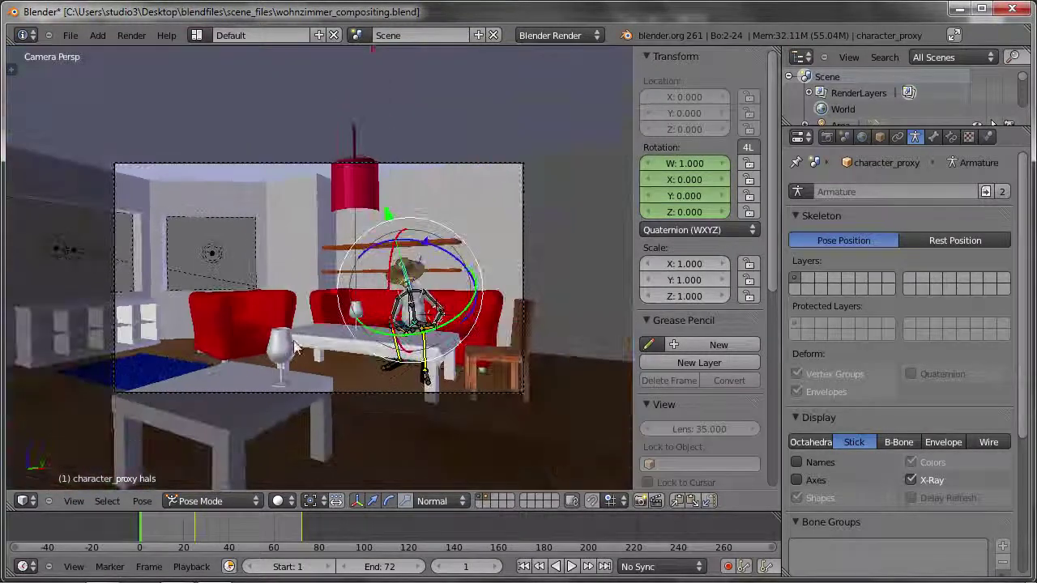
{"action": "key", "text": "alt+a"}
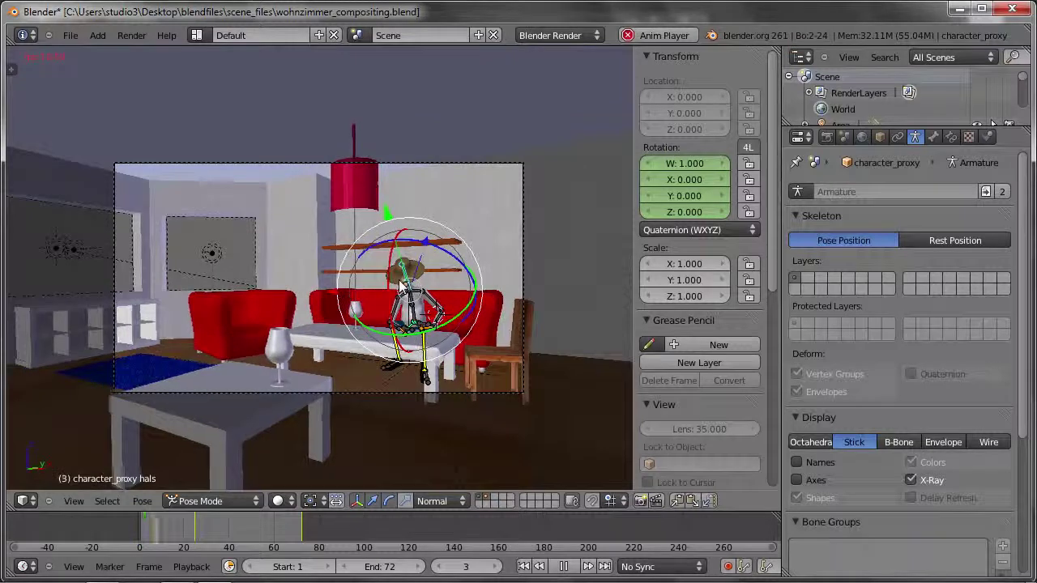
- Stop playback back at frame 1 and zoom the camera view in
{"action": "key", "text": "Escape"}
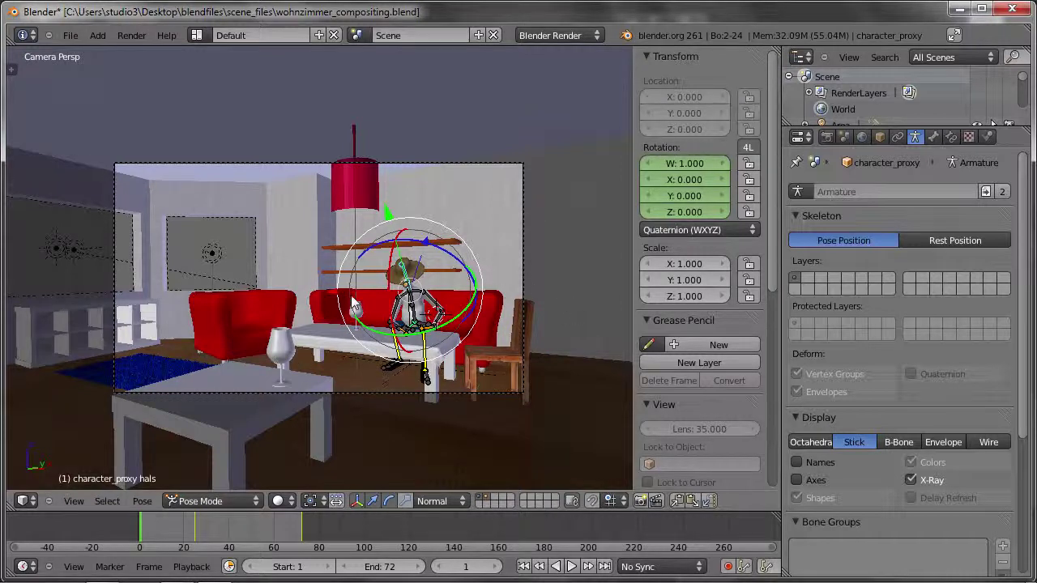
{"action": "scroll", "coordinate": [354, 302], "scroll_direction": "up", "scroll_amount": 1}
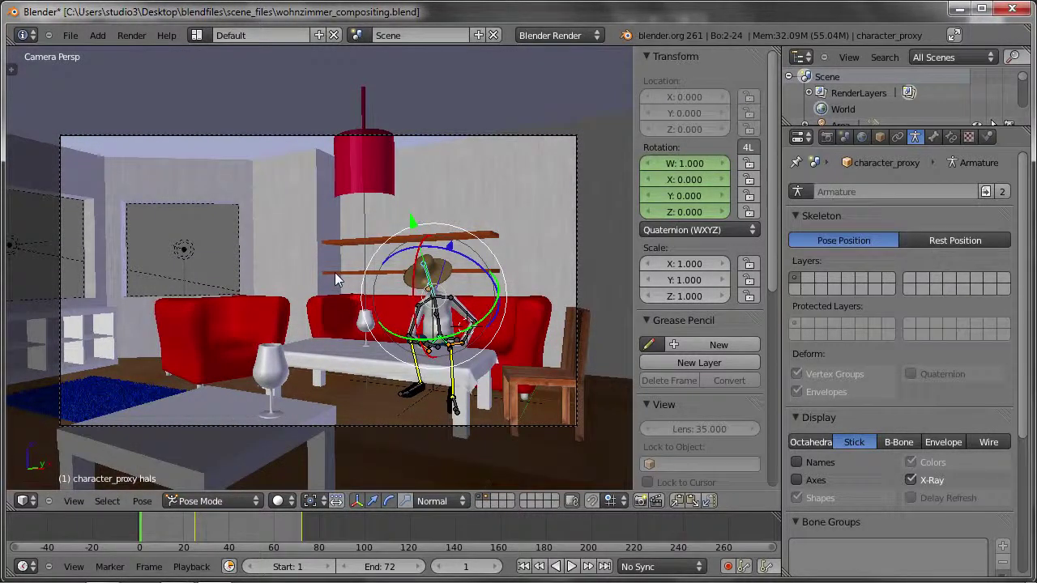
- Lower the resolution scale to 30% of 1920×1080 and render frame 1
{"action": "left_click", "coordinate": [827, 137]}
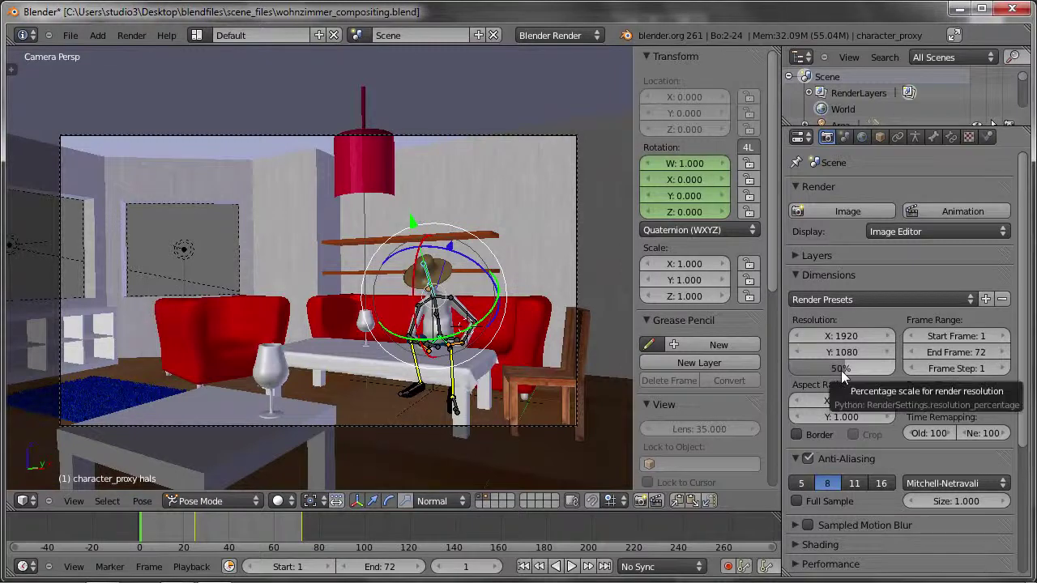
{"action": "mouse_move", "coordinate": [841, 371]}
{"action": "left_mouse_down"}
{"action": "mouse_move", "coordinate": [820, 371]}
{"action": "mouse_move", "coordinate": [837, 375]}
{"action": "left_mouse_up"}
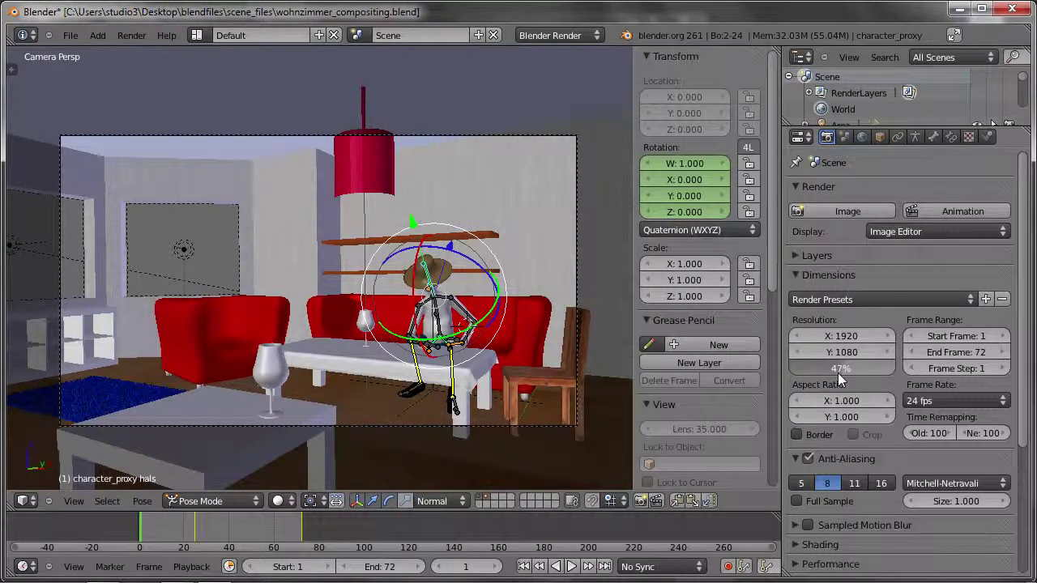
{"action": "mouse_move", "coordinate": [838, 372]}
{"action": "left_mouse_down"}
{"action": "mouse_move", "coordinate": [815, 362]}
{"action": "mouse_move", "coordinate": [844, 371]}
{"action": "mouse_move", "coordinate": [783, 397]}
{"action": "mouse_move", "coordinate": [868, 374]}
{"action": "mouse_move", "coordinate": [783, 373]}
{"action": "mouse_move", "coordinate": [853, 380]}
{"action": "mouse_move", "coordinate": [822, 375]}
{"action": "left_mouse_up"}
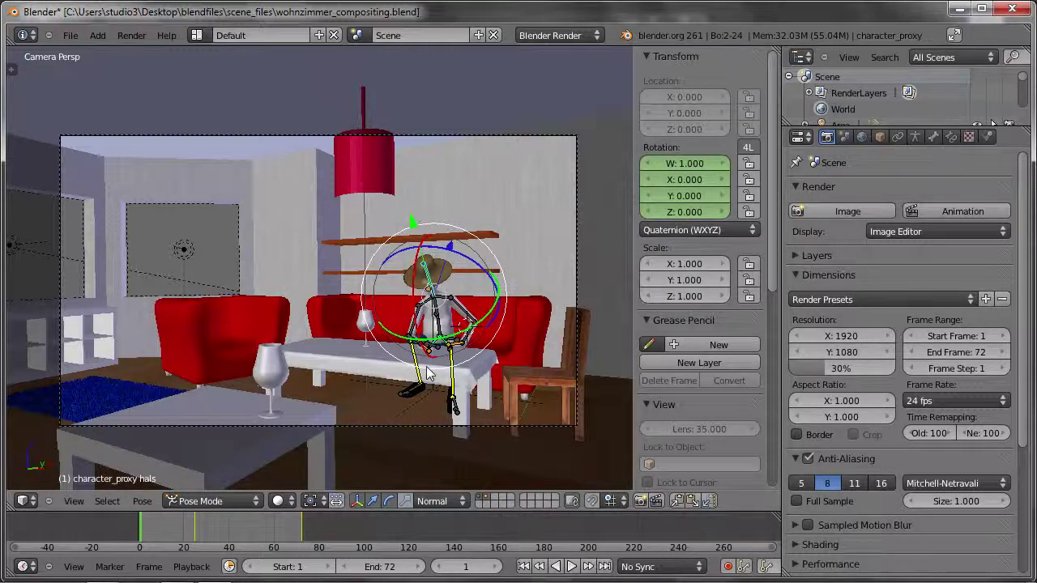
{"action": "left_click", "coordinate": [848, 211]}
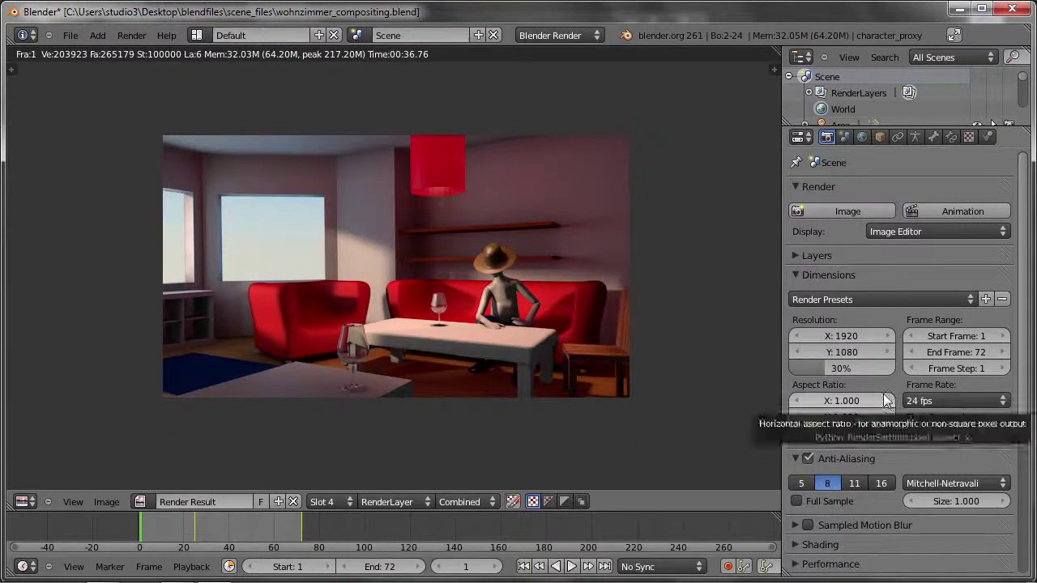
- Set the End Frame to 72 by entering 24*3
{"action": "left_click", "coordinate": [945, 355]}
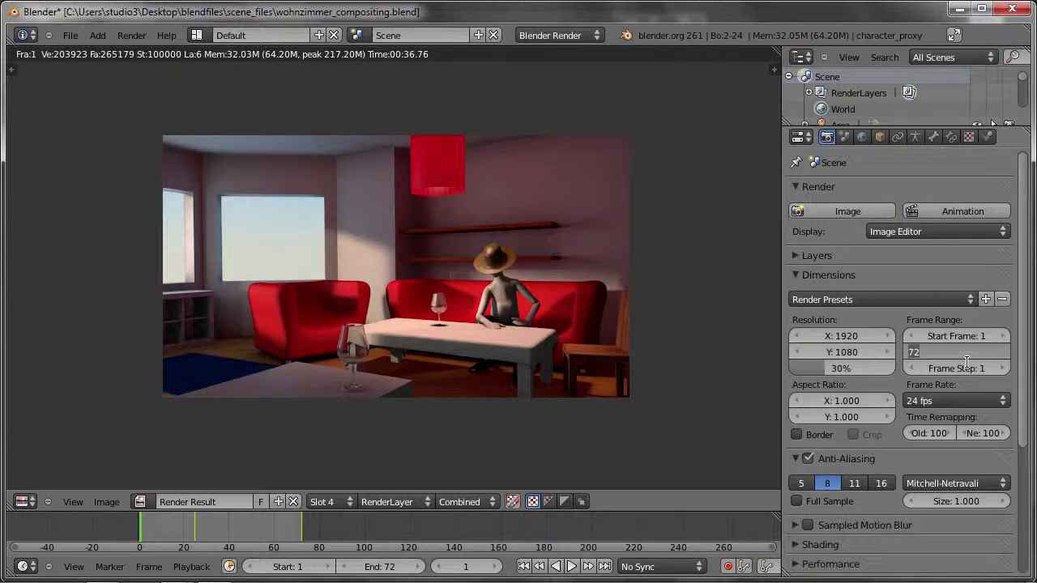
{"action": "type", "text": "24*3"}
{"action": "key", "text": "Return"}
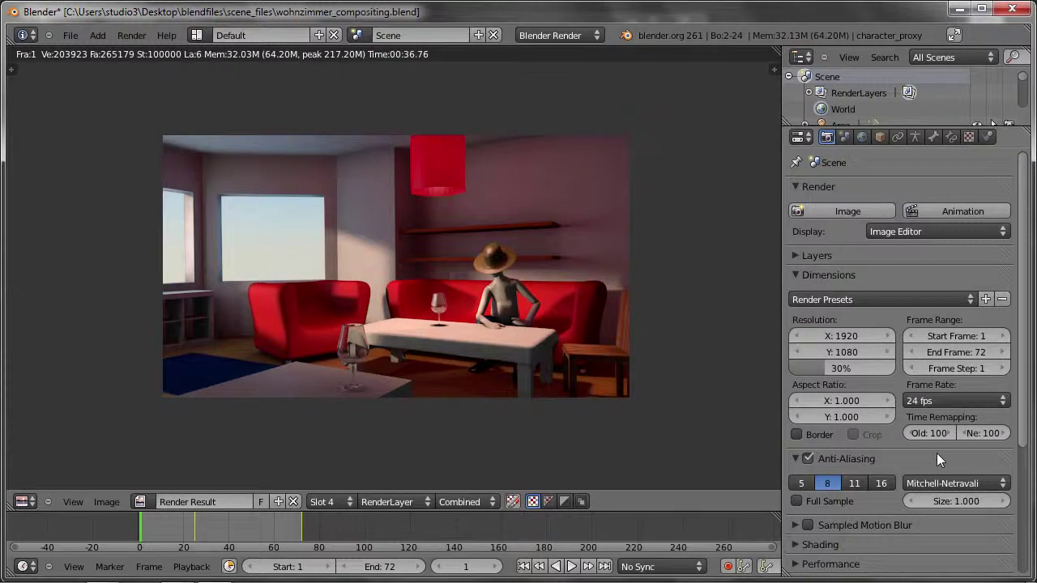
- Try filter size 0.500, restore it to 1.000, and disable anti-aliasing
{"action": "left_click", "coordinate": [962, 502]}
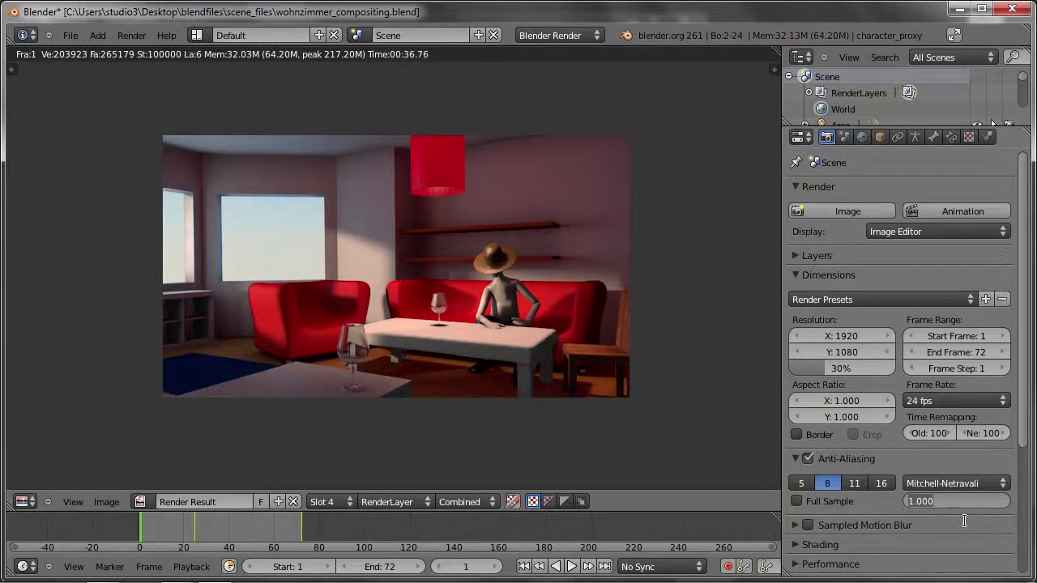
{"action": "key", "text": "End"}
{"action": "key", "text": "Return"}
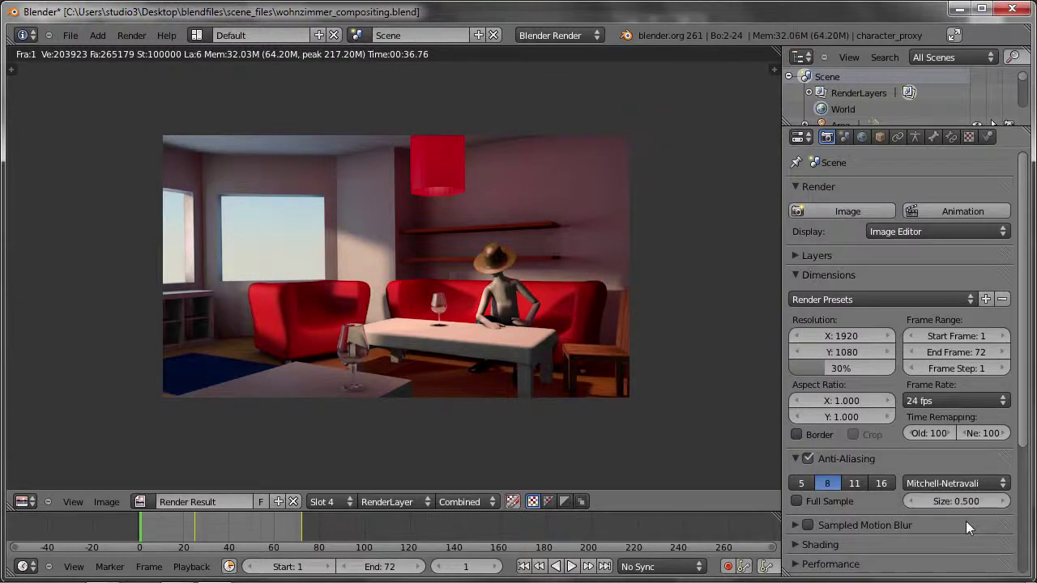
{"action": "left_click", "coordinate": [961, 501]}
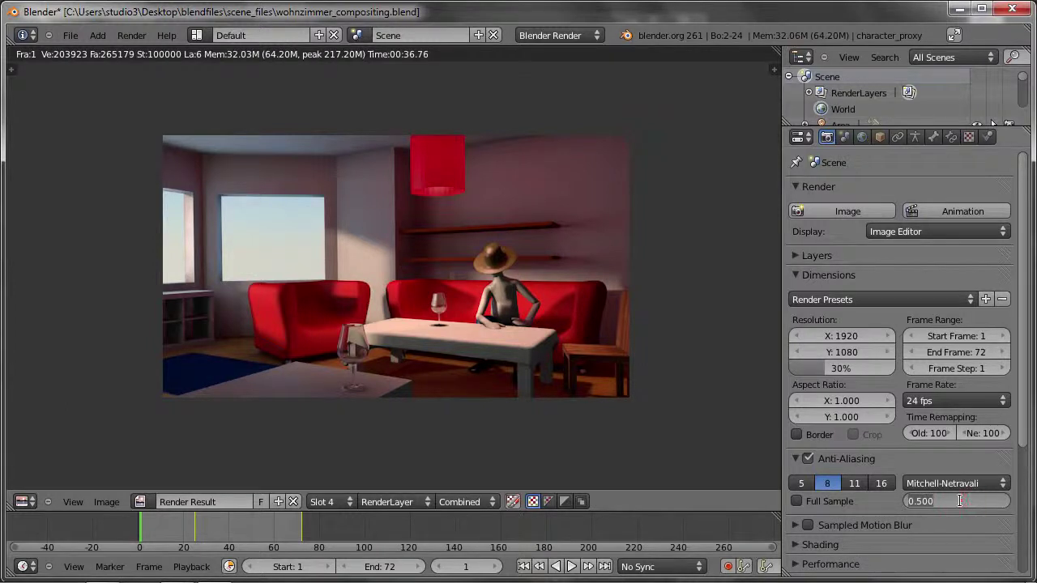
{"action": "type", "text": "1"}
{"action": "key", "text": "Return"}
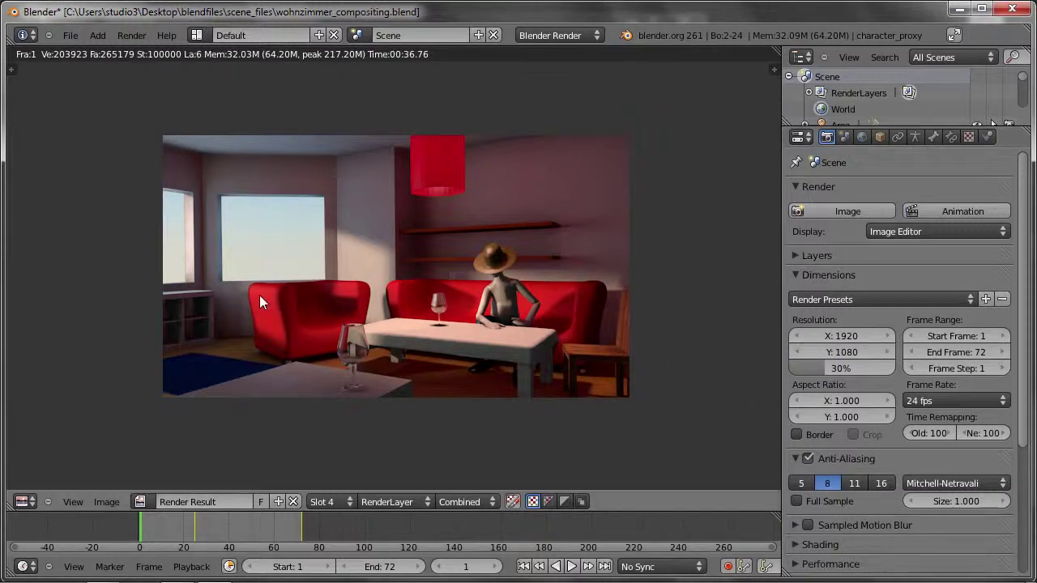
{"action": "left_click", "coordinate": [809, 458]}
- Render frame 1 without anti-aliasing and zoom in on the jagged furniture edges
{"action": "key", "text": "F12"}
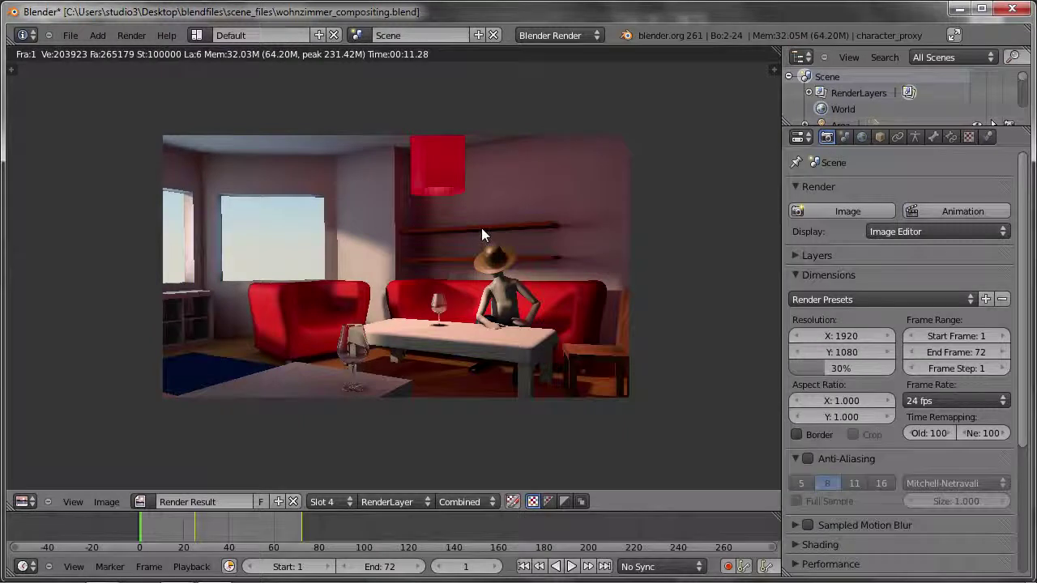
{"action": "scroll", "coordinate": [481, 228], "scroll_direction": "up", "scroll_amount": 3}
{"action": "scroll", "coordinate": [471, 187], "scroll_direction": "up", "scroll_amount": 2}
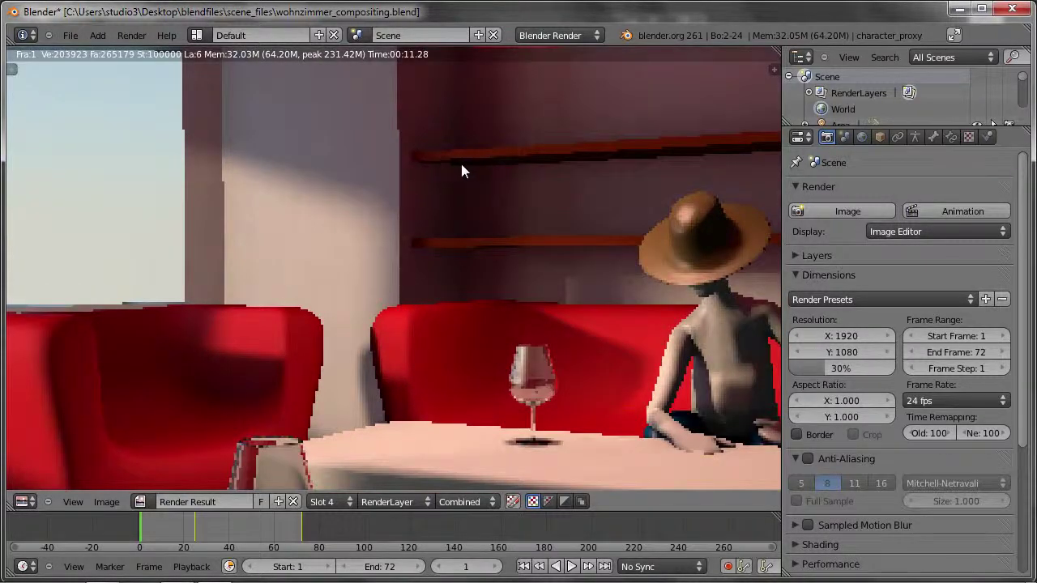
{"action": "scroll", "coordinate": [545, 176], "scroll_direction": "down", "scroll_amount": 1}
{"action": "scroll", "coordinate": [545, 176], "scroll_direction": "down", "scroll_amount": 1}
{"action": "scroll", "coordinate": [545, 194], "scroll_direction": "down", "scroll_amount": 2}
{"action": "scroll", "coordinate": [537, 223], "scroll_direction": "down", "scroll_amount": 1}
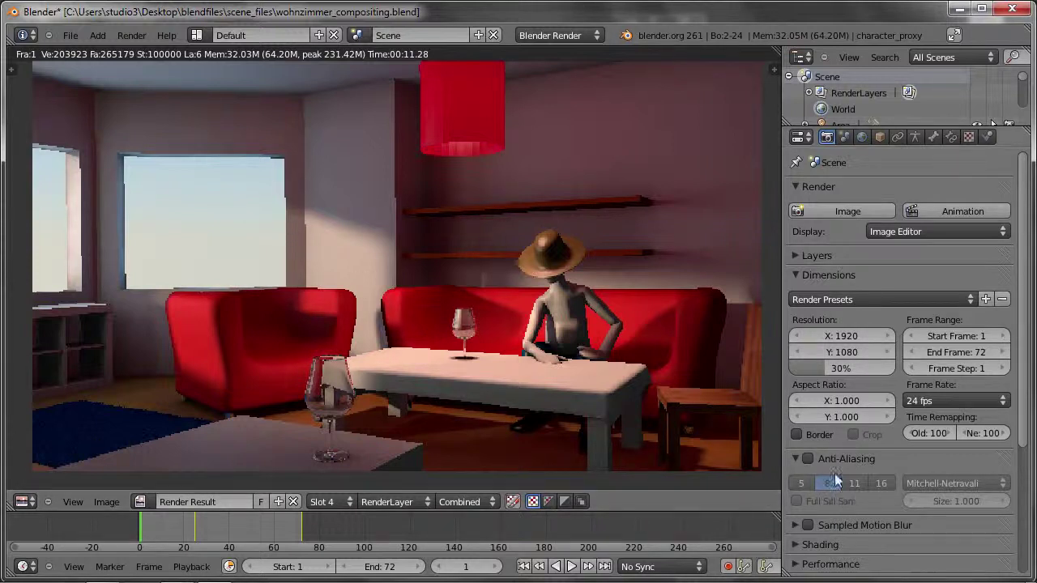
- Re-enable anti-aliasing with 5 samples and render frame 1 again
{"action": "left_click", "coordinate": [809, 458]}
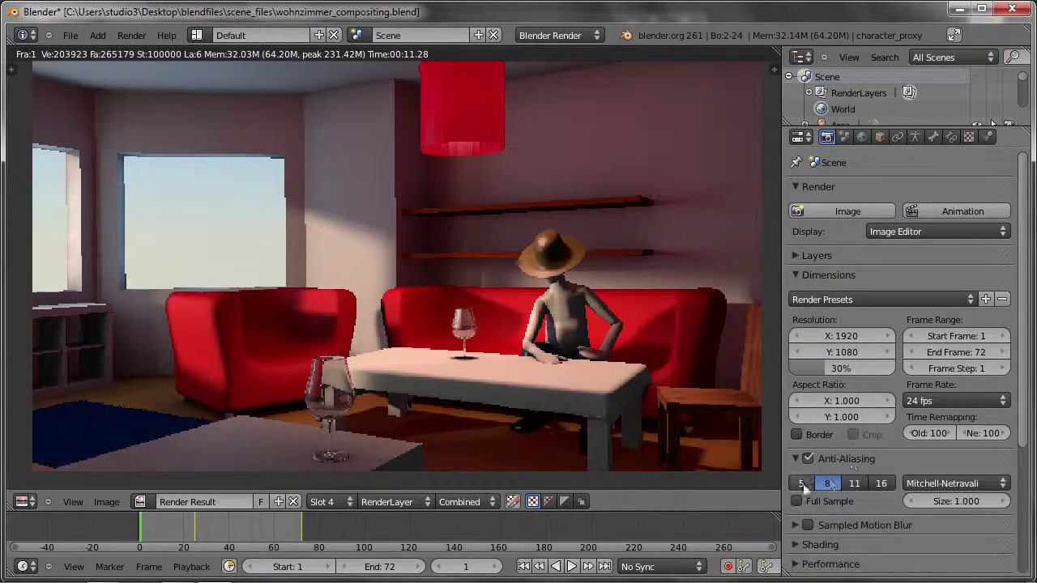
{"action": "left_click", "coordinate": [800, 484]}
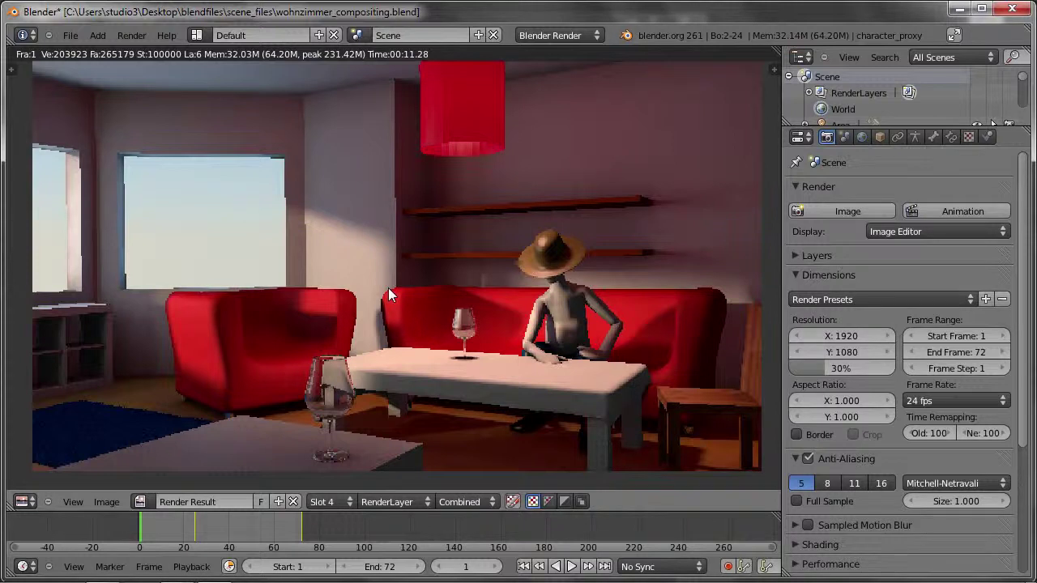
{"action": "key", "text": "F12"}
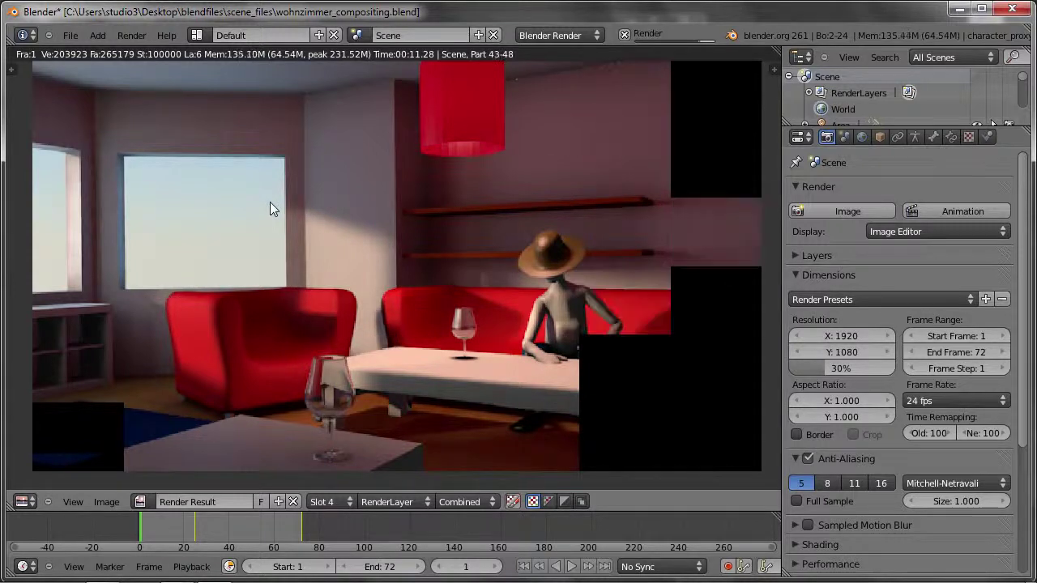
{"action": "scroll", "coordinate": [294, 237], "scroll_direction": "down", "scroll_amount": 1}
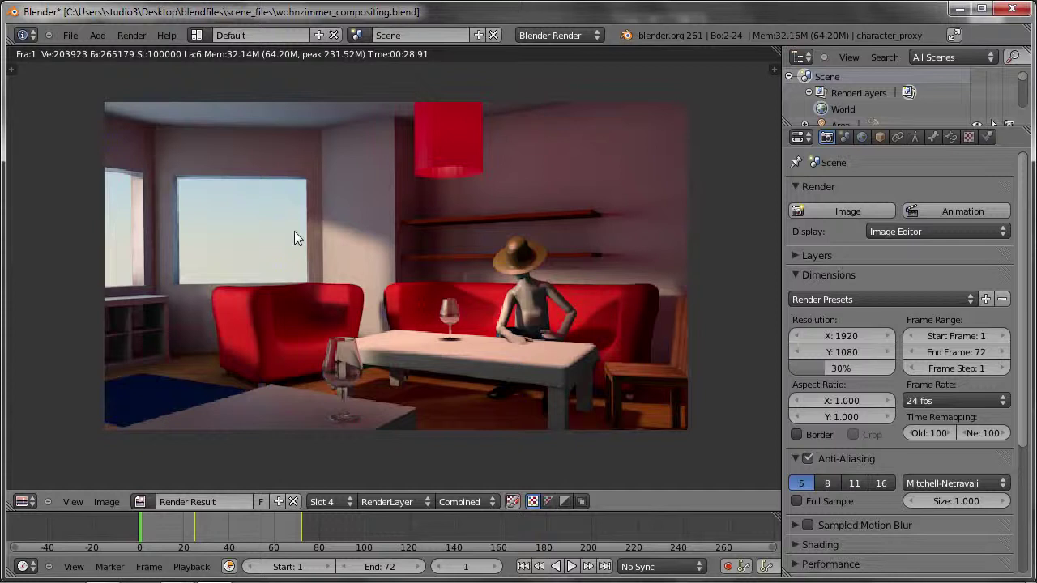
{"action": "scroll", "coordinate": [294, 232], "scroll_direction": "down", "scroll_amount": 1}
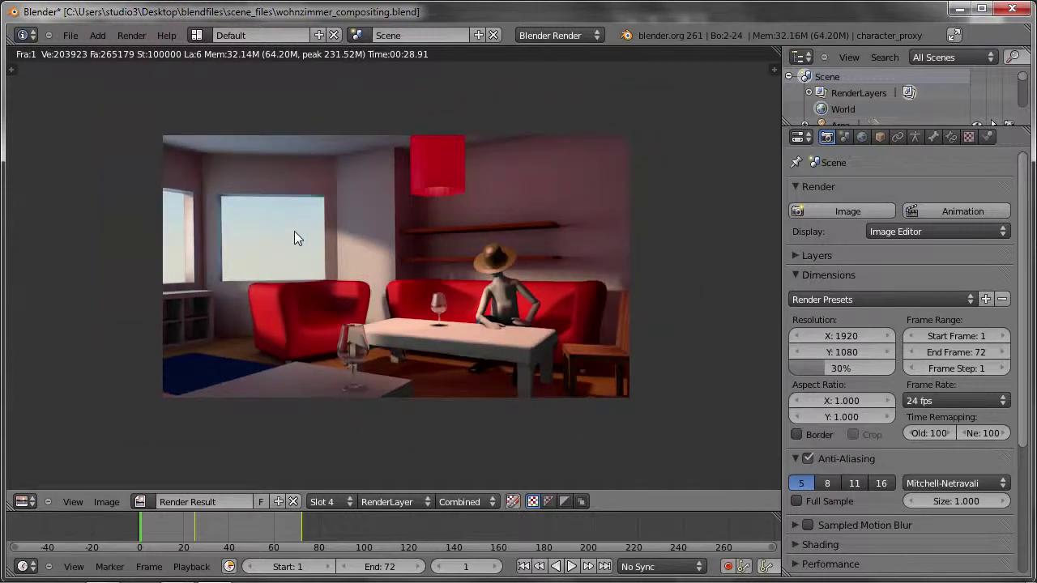
{"action": "scroll", "coordinate": [295, 231], "scroll_direction": "down", "scroll_amount": 3}
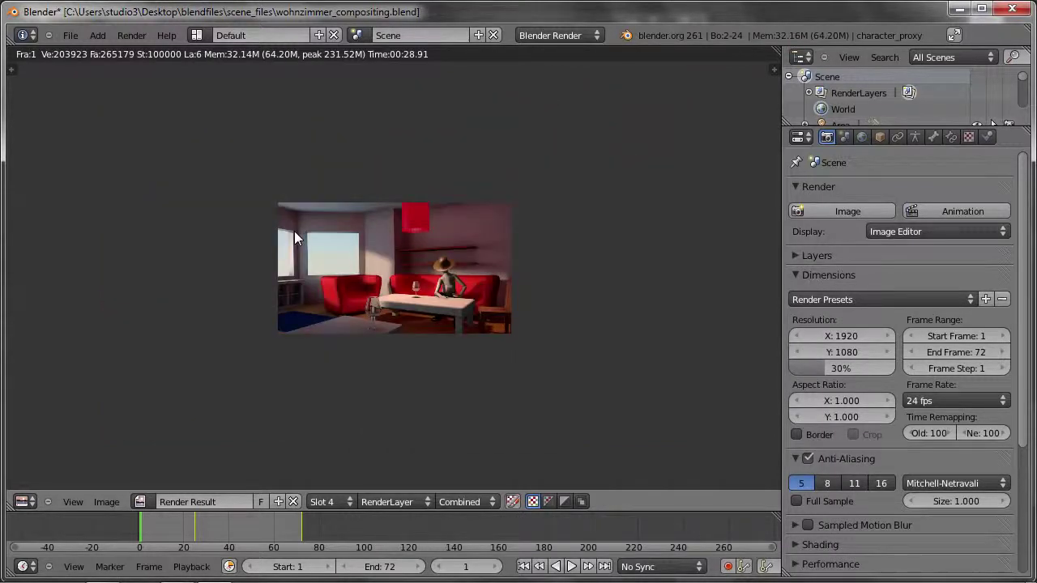
{"action": "scroll", "coordinate": [294, 231], "scroll_direction": "down", "scroll_amount": 3}
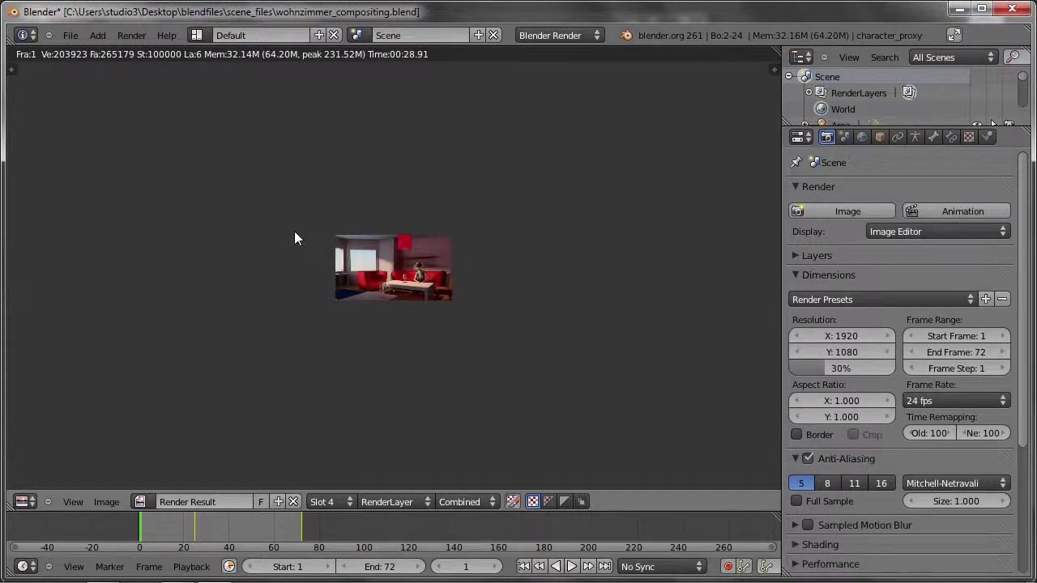
{"action": "scroll", "coordinate": [295, 231], "scroll_direction": "down", "scroll_amount": 3}
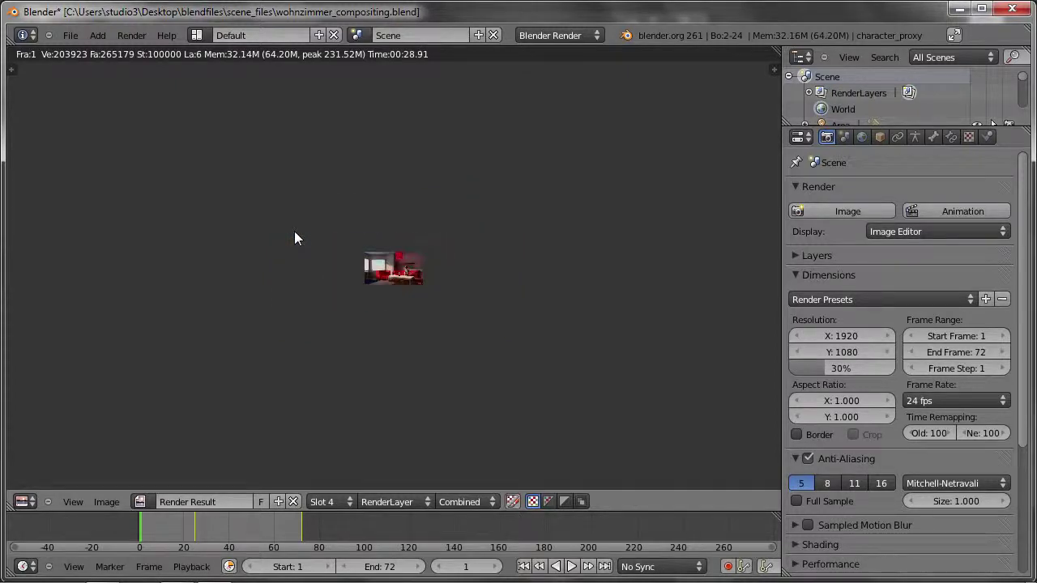
{"action": "key", "text": "Home"}
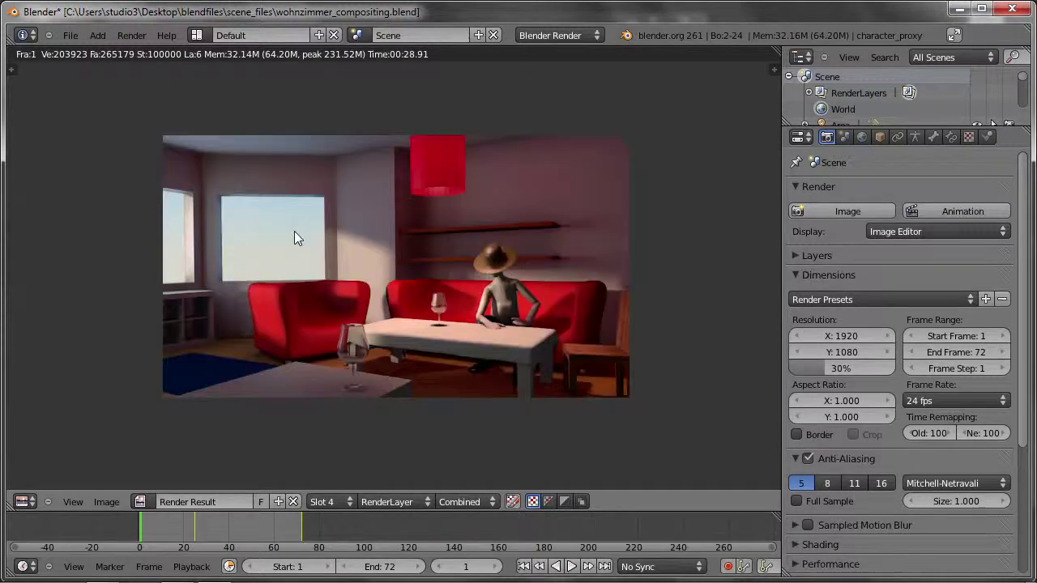
{"action": "scroll", "coordinate": [295, 230], "scroll_direction": "up", "scroll_amount": 3}
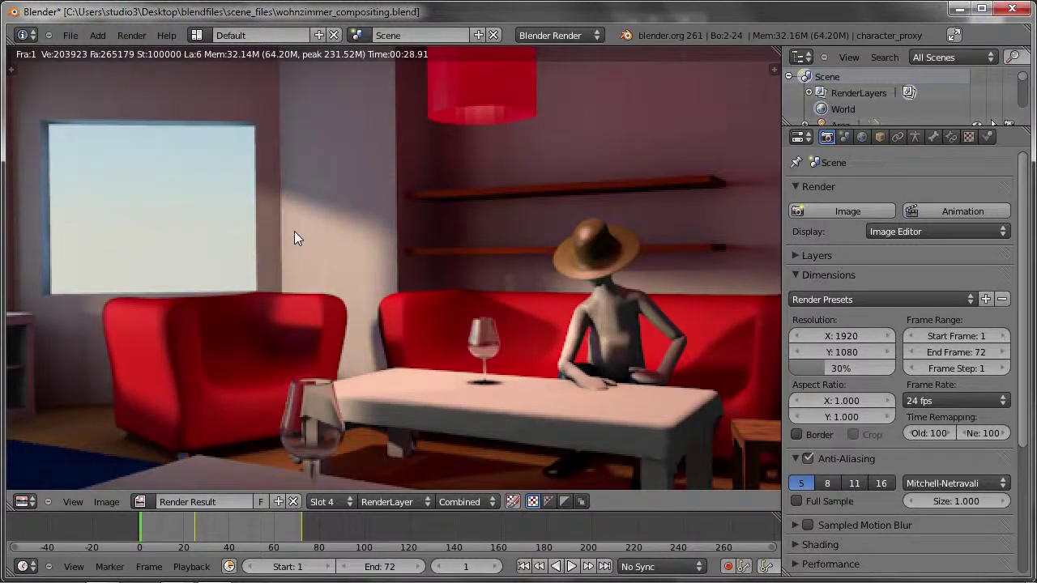
{"action": "scroll", "coordinate": [294, 231], "scroll_direction": "up", "scroll_amount": 3}
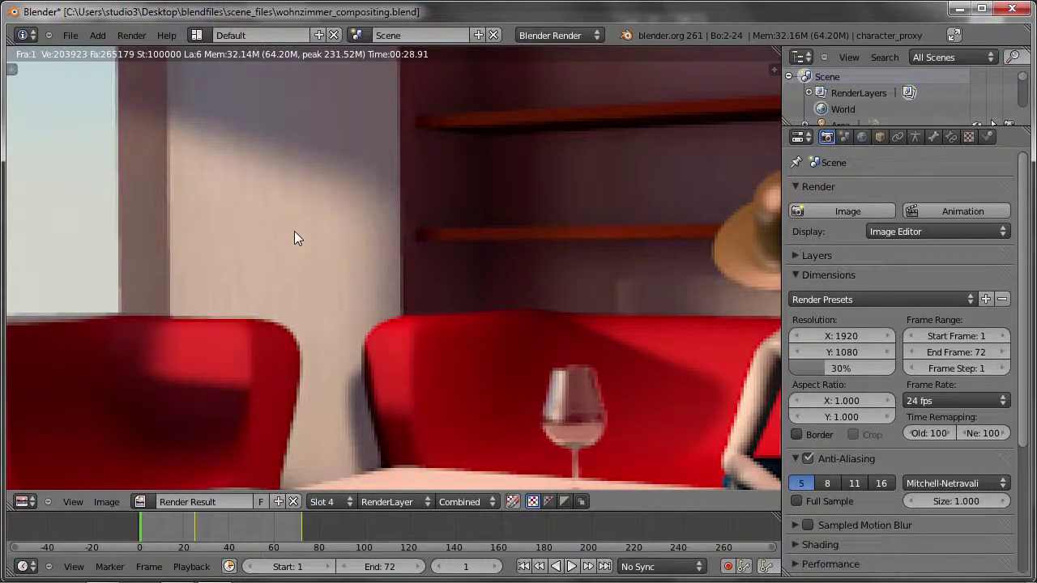
{"action": "scroll", "coordinate": [294, 231], "scroll_direction": "down", "scroll_amount": 6}
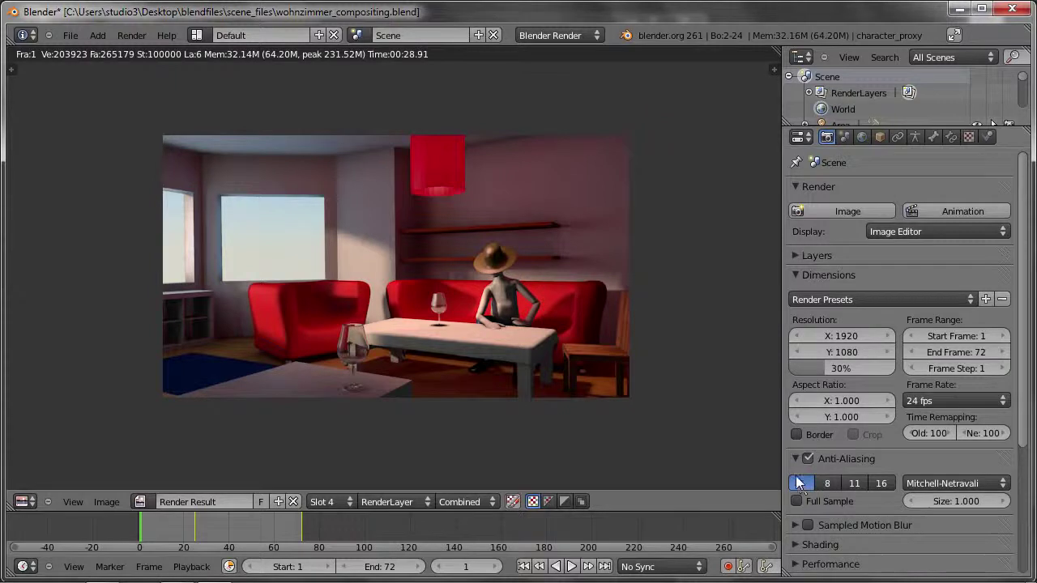
- In the Performance panel, switch Threads from auto-detect to Fixed at 6
{"action": "scroll", "coordinate": [851, 272], "scroll_direction": "down", "scroll_amount": 3}
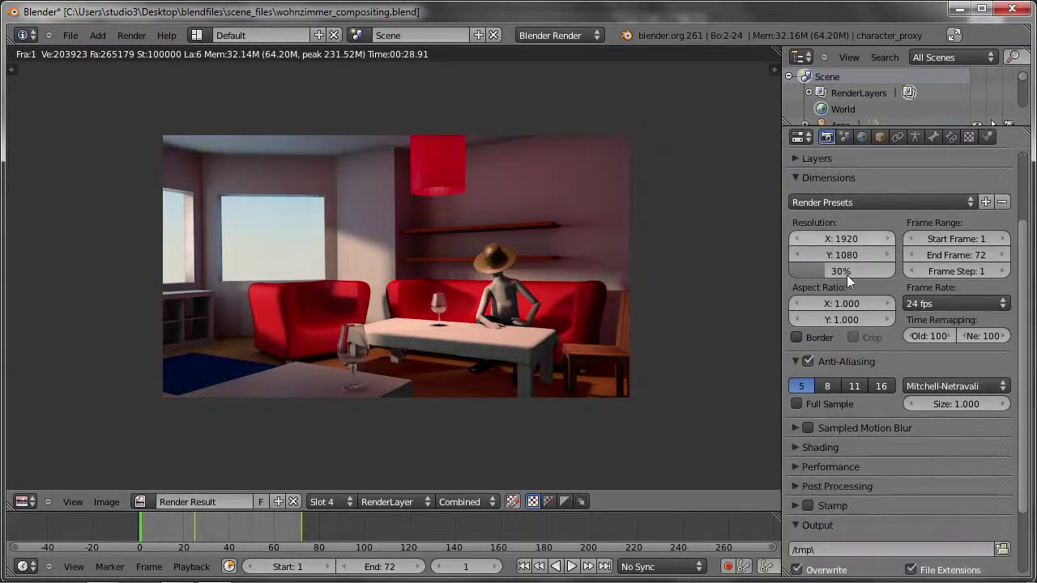
{"action": "scroll", "coordinate": [846, 275], "scroll_direction": "down", "scroll_amount": 3}
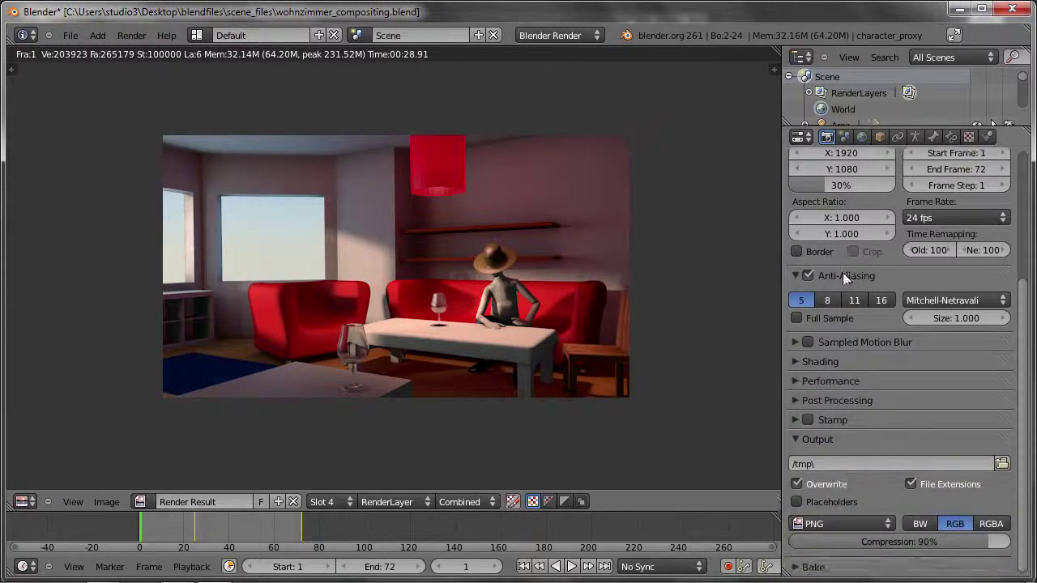
{"action": "left_click", "coordinate": [796, 381]}
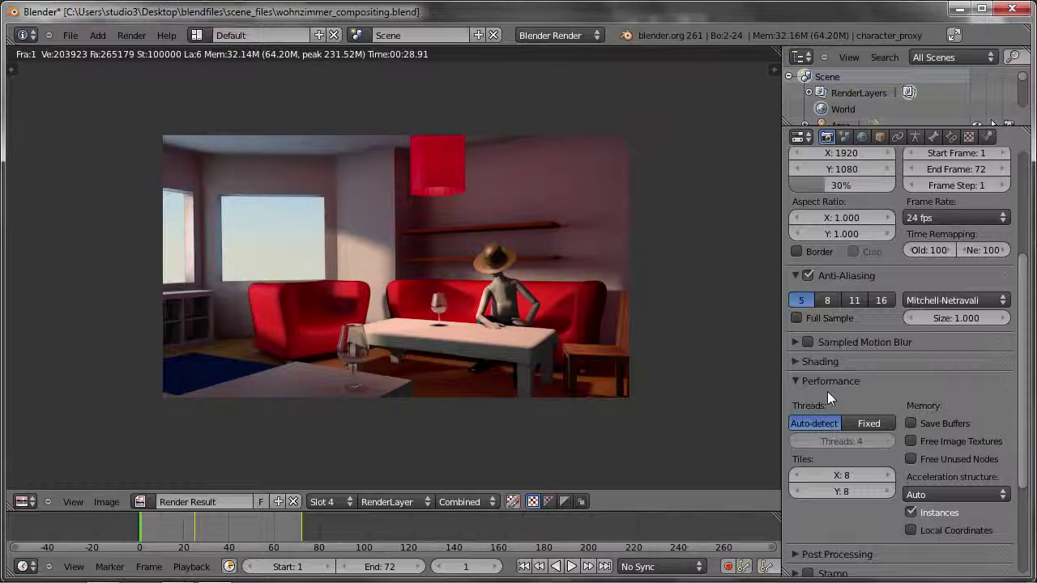
{"action": "left_click", "coordinate": [868, 425]}
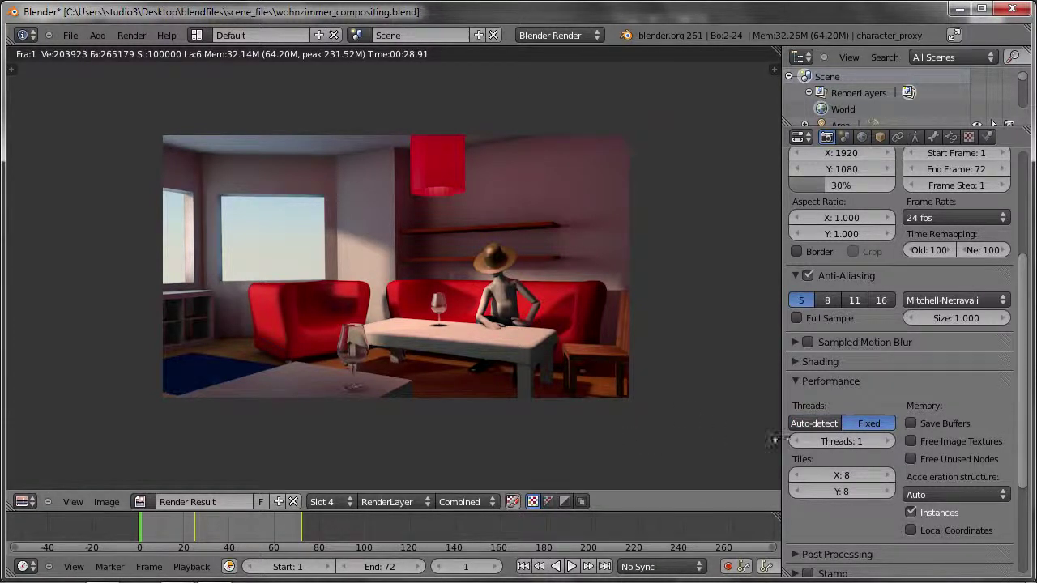
{"action": "left_click", "coordinate": [886, 442]}
{"action": "left_click", "coordinate": [887, 442]}
{"action": "left_click", "coordinate": [886, 442]}
{"action": "left_click", "coordinate": [886, 442]}
{"action": "left_click", "coordinate": [887, 442]}
- Render frame 1 with 6 threads, then collapse the Performance panel
{"action": "key", "text": "F12"}
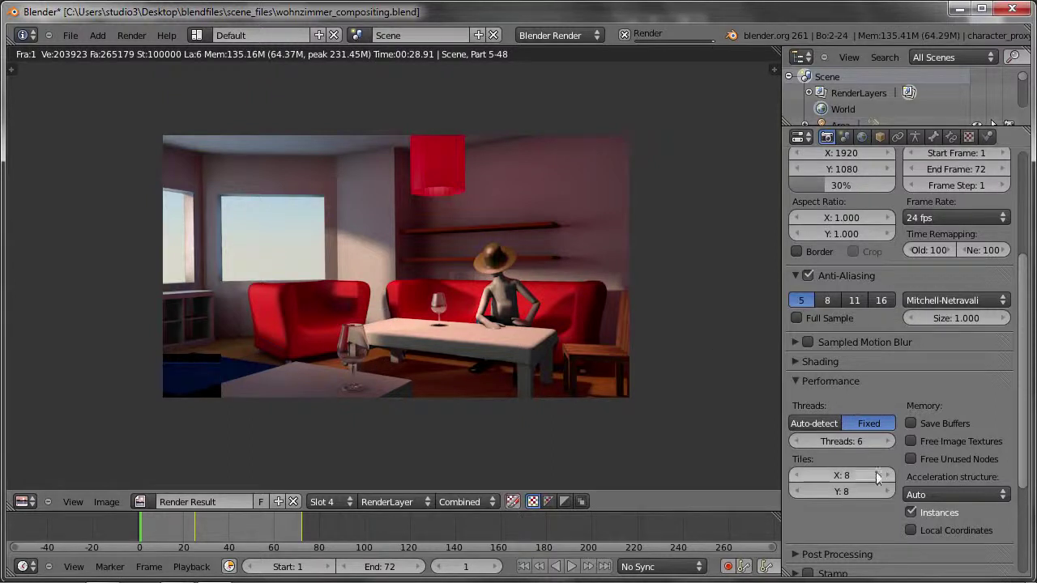
{"action": "left_click", "coordinate": [804, 379]}
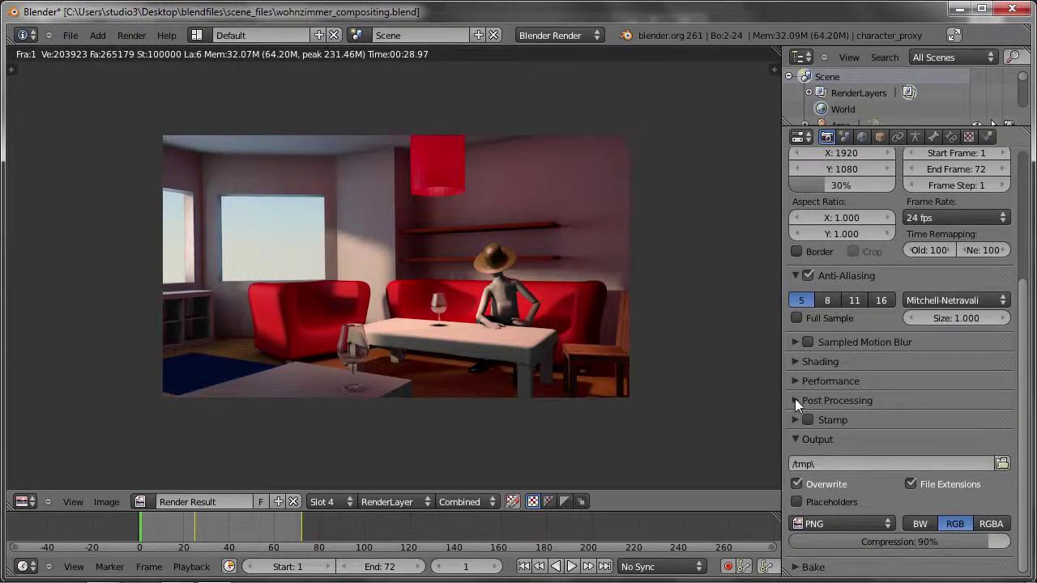
- Untick Sequencer under Post Processing, leaving only Compositing enabled
{"action": "left_click", "coordinate": [795, 402]}
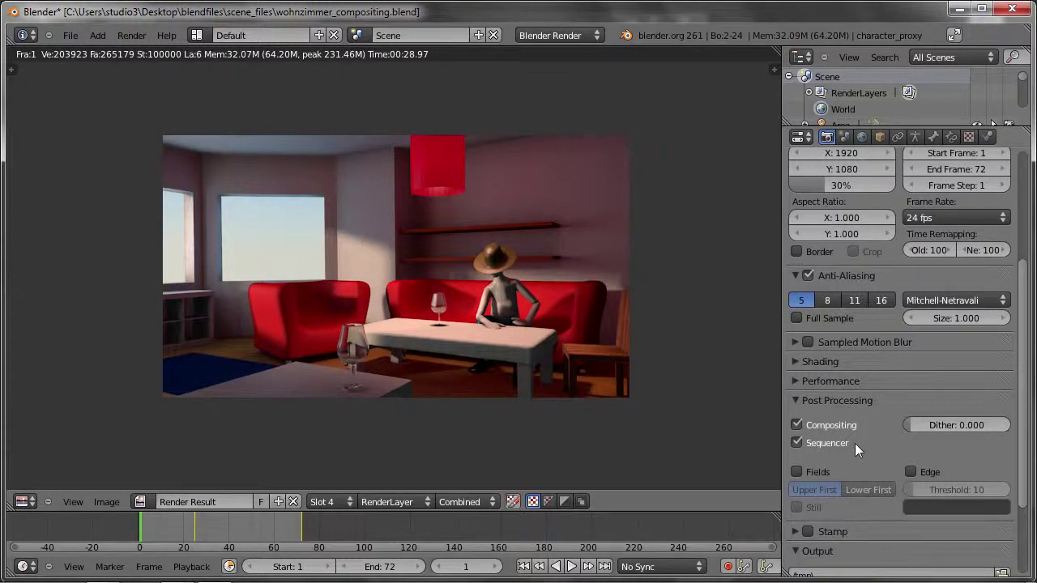
{"action": "left_click", "coordinate": [797, 443]}
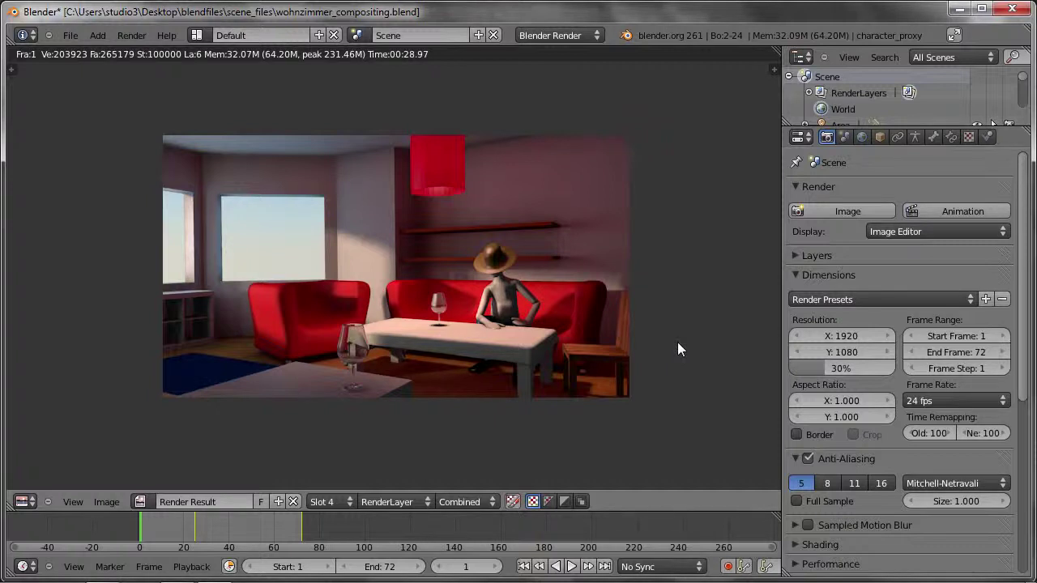
- Turn the render area into the Compositing node editor, then into the 3D camera view
{"action": "left_click", "coordinate": [22, 502]}
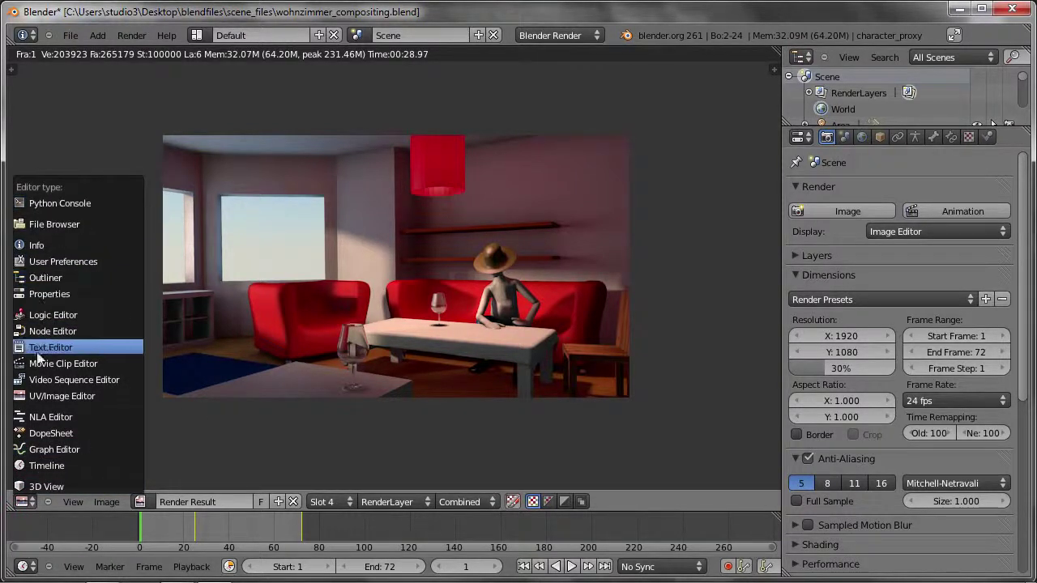
{"action": "left_click", "coordinate": [61, 332]}
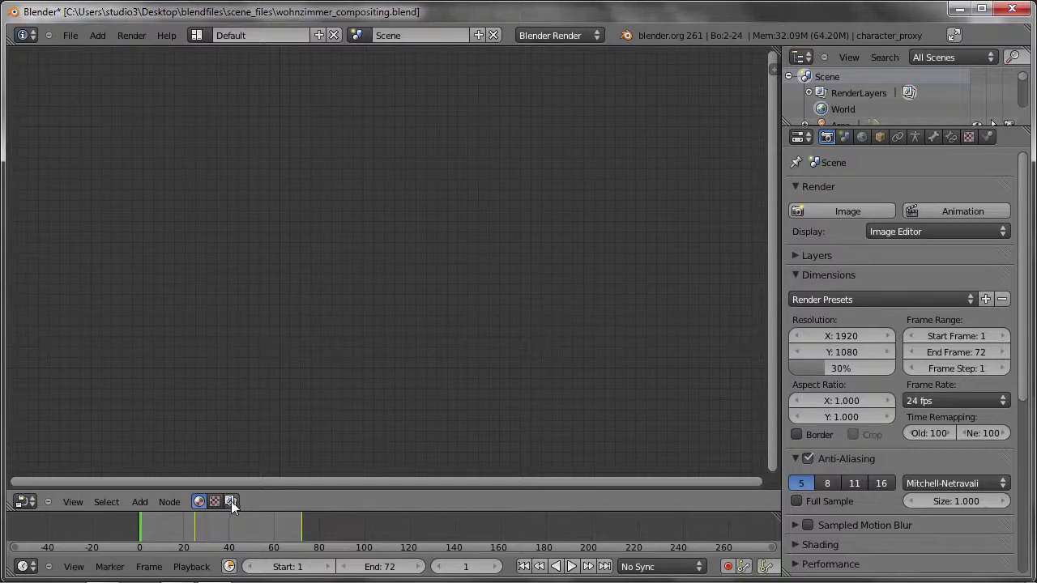
{"action": "left_click", "coordinate": [232, 502]}
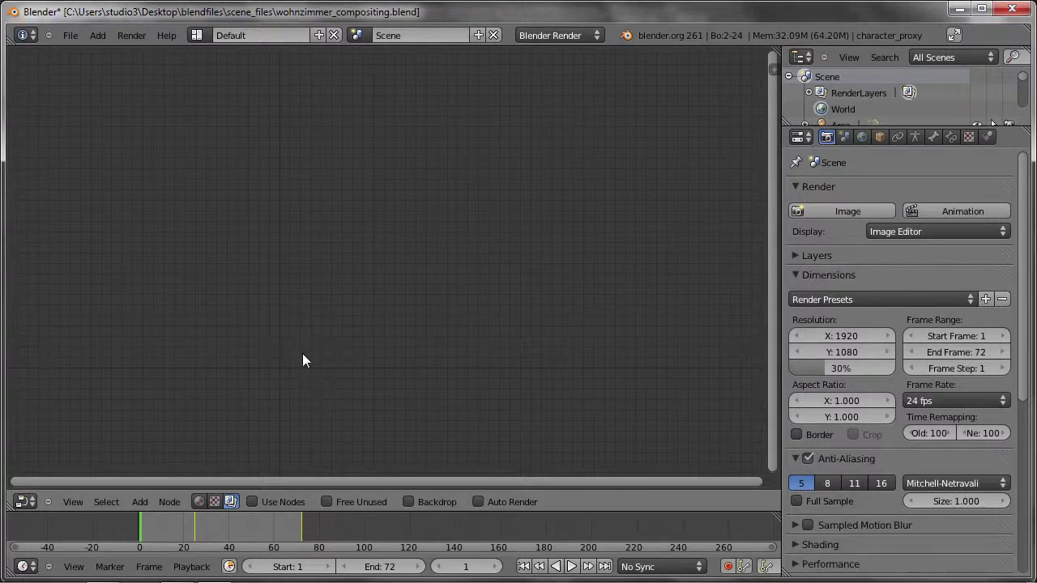
{"action": "left_click", "coordinate": [22, 500]}
{"action": "left_click", "coordinate": [38, 479]}
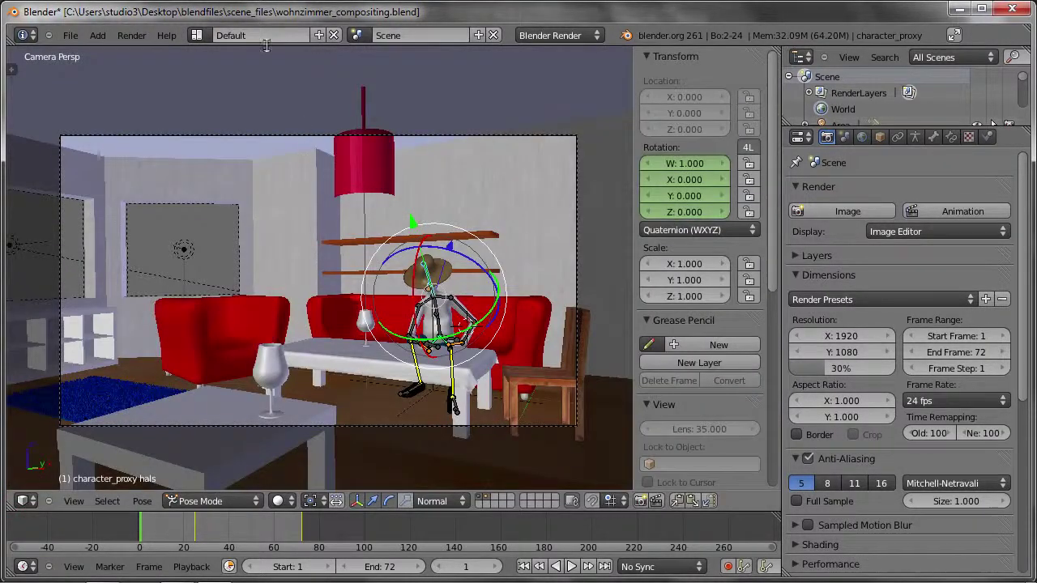
- Browse the screen layouts, stepping through Compositing, Animation, Video Editing and Scripting
{"action": "left_click", "coordinate": [198, 36]}
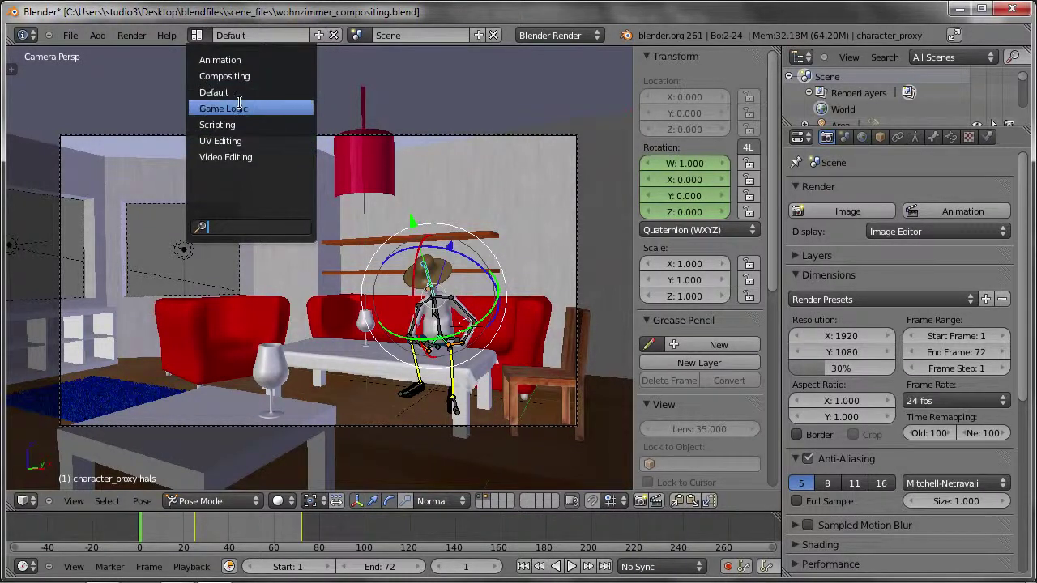
{"action": "left_click", "coordinate": [377, 302]}
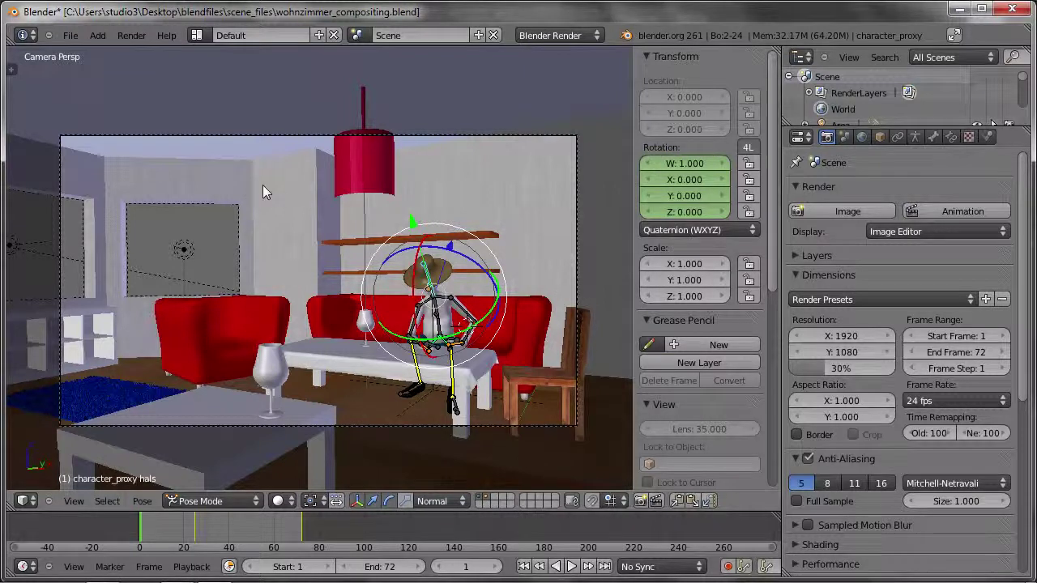
{"action": "key", "text": "ctrl+Left"}
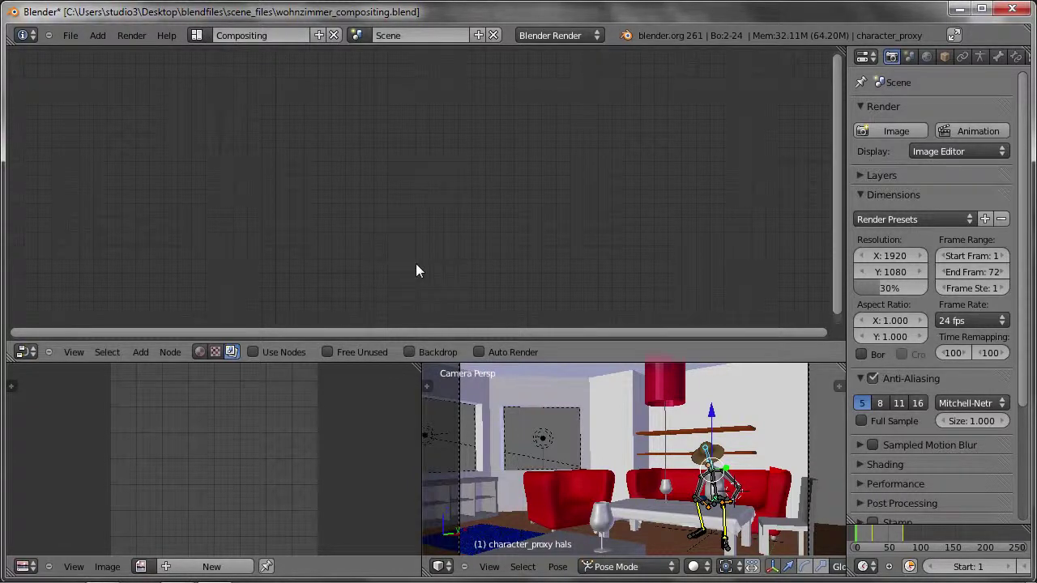
{"action": "key", "text": "ctrl+Left"}
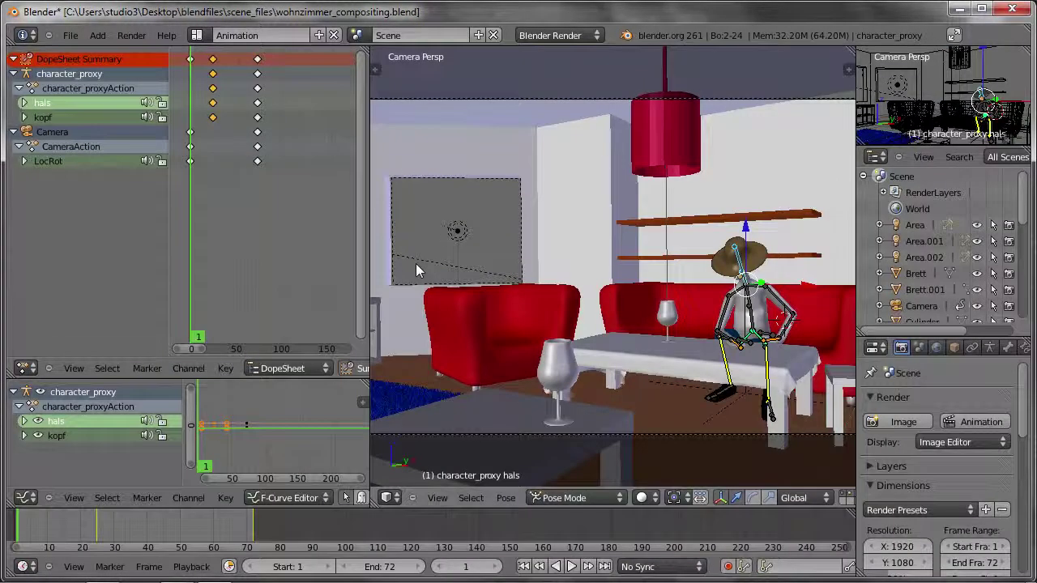
{"action": "key", "text": "ctrl+Left"}
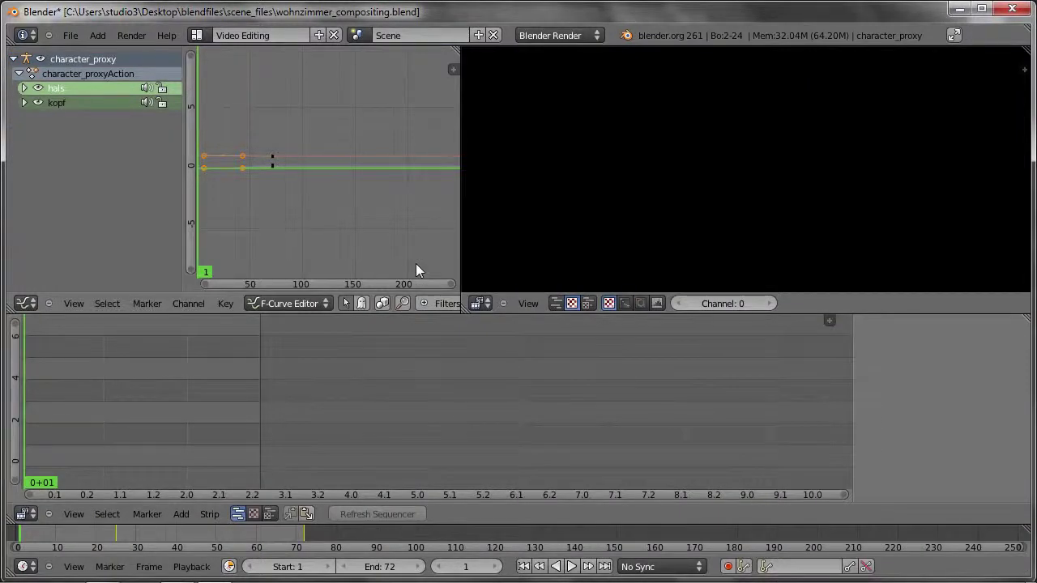
{"action": "key", "text": "ctrl+Left"}
{"action": "key", "text": "ctrl+Left"}
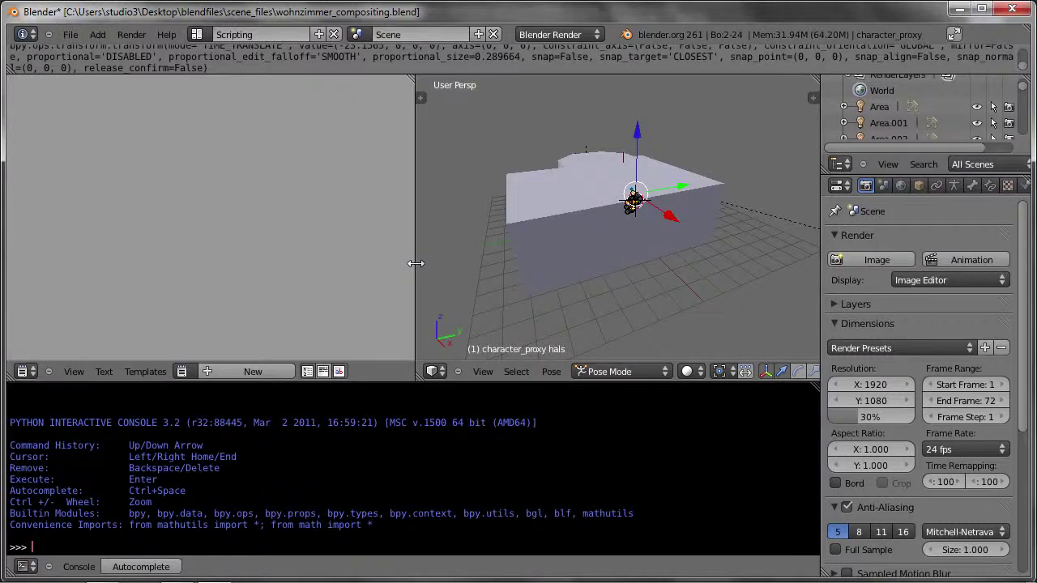
{"action": "key", "text": "ctrl+Left"}
{"action": "key", "text": "ctrl+Left"}
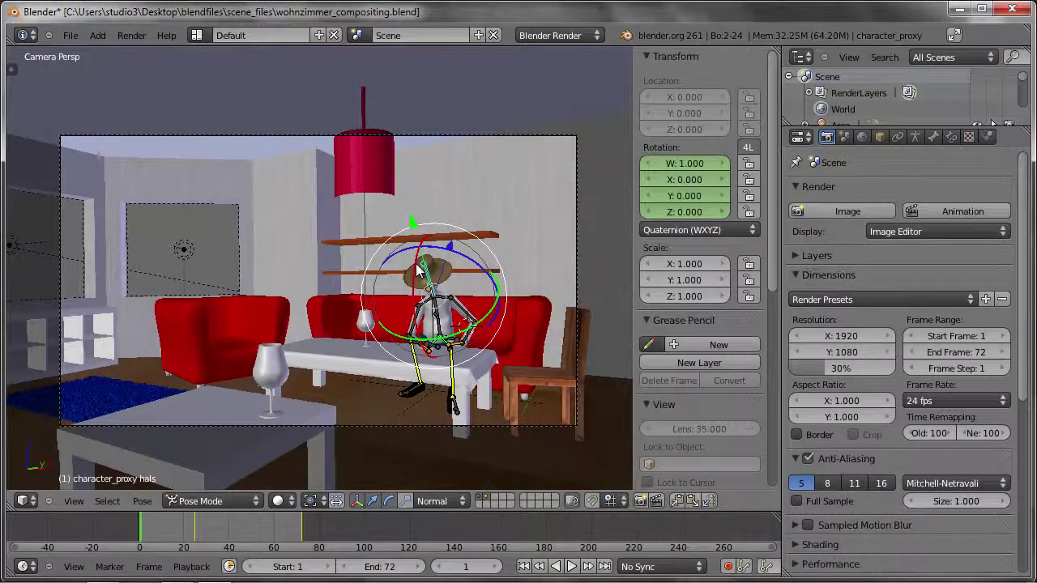
- Cycle the layouts back and forth and settle on the Compositing layout
{"action": "left_click", "coordinate": [197, 35]}
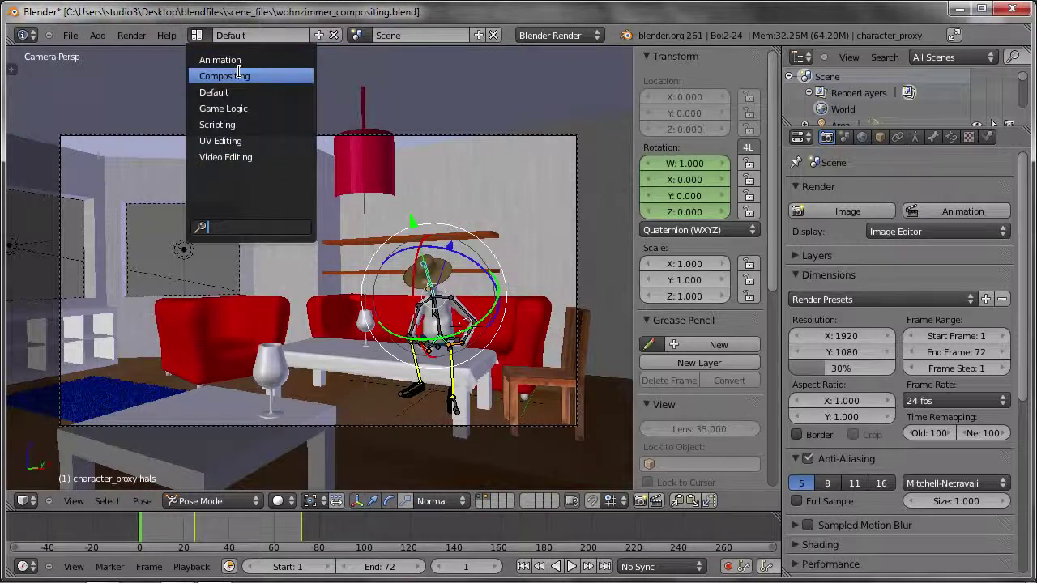
{"action": "key", "text": "Escape"}
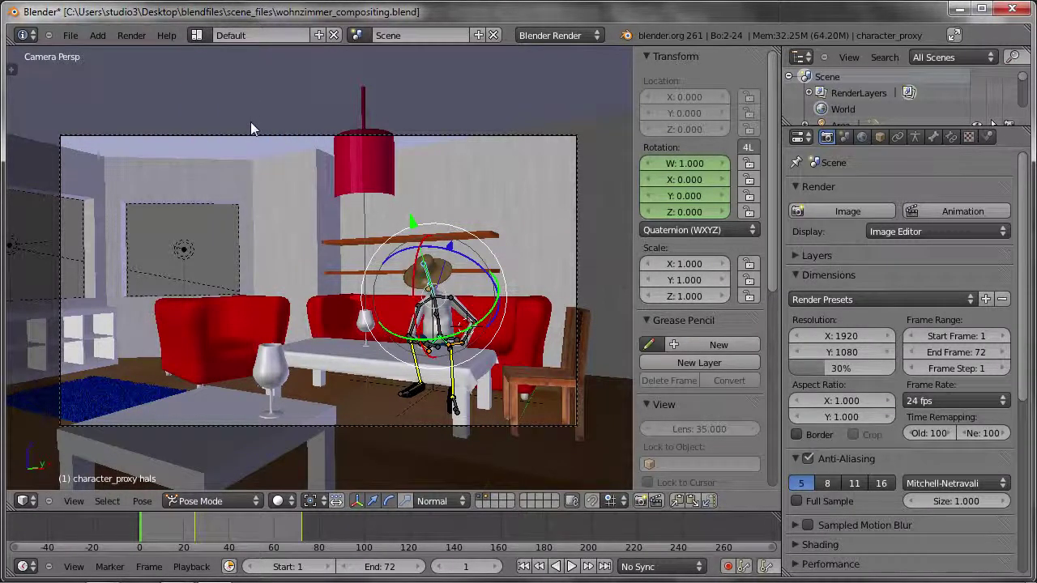
{"action": "key", "text": "ctrl+Right"}
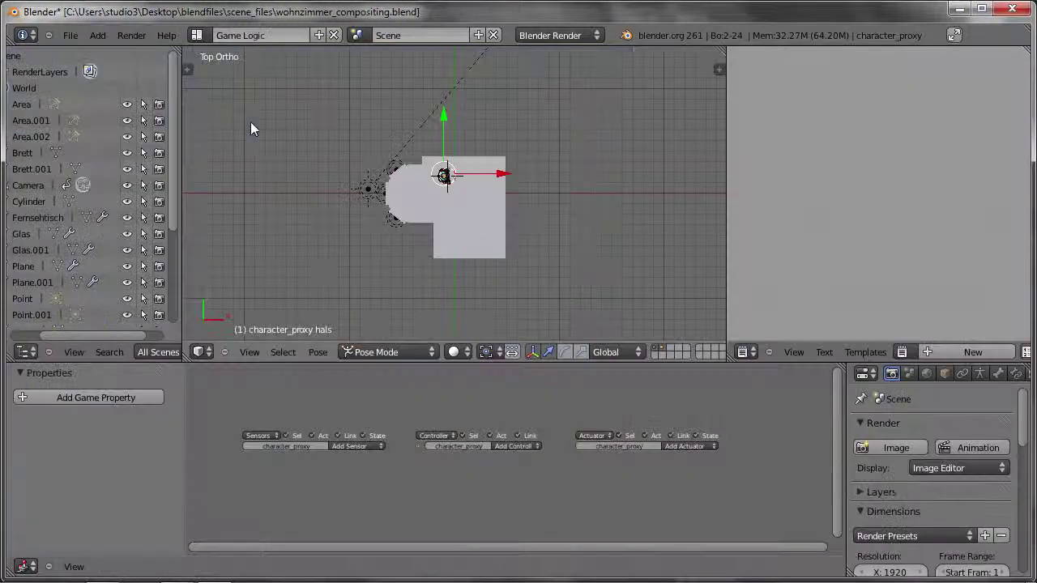
{"action": "key", "text": "ctrl+Right"}
{"action": "key", "text": "ctrl+Left"}
{"action": "key", "text": "ctrl+Left"}
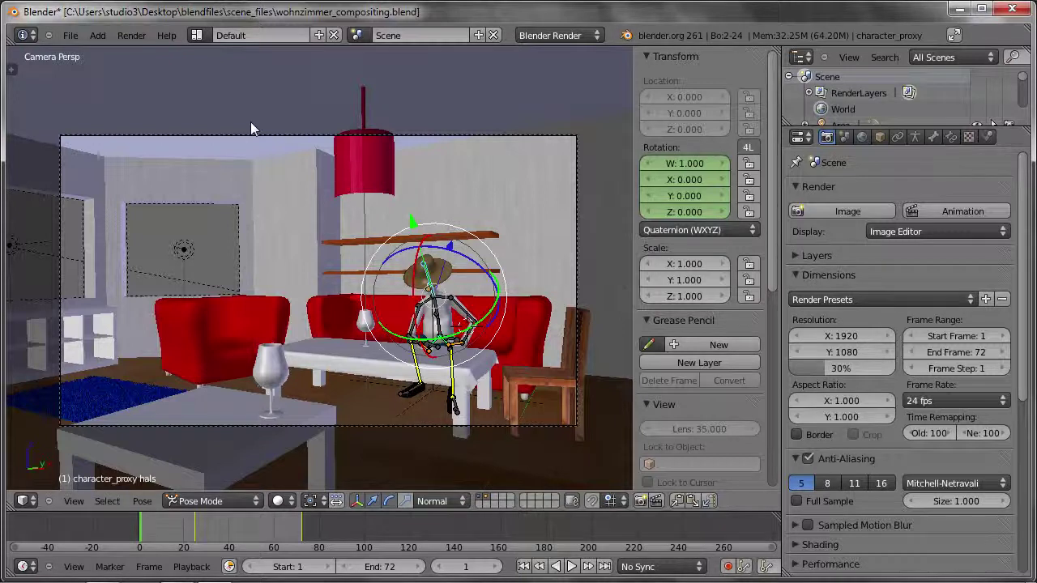
{"action": "key", "text": "ctrl+Left"}
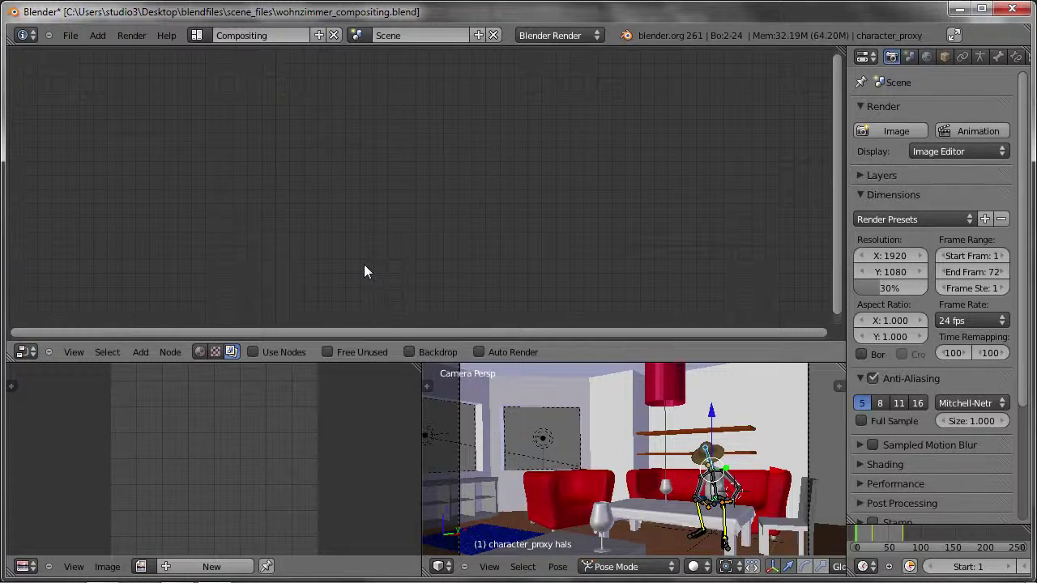
- Turn on Use Nodes, glance at the Shader and Texture trees, and return to the Compositing tree
{"action": "left_click", "coordinate": [253, 352]}
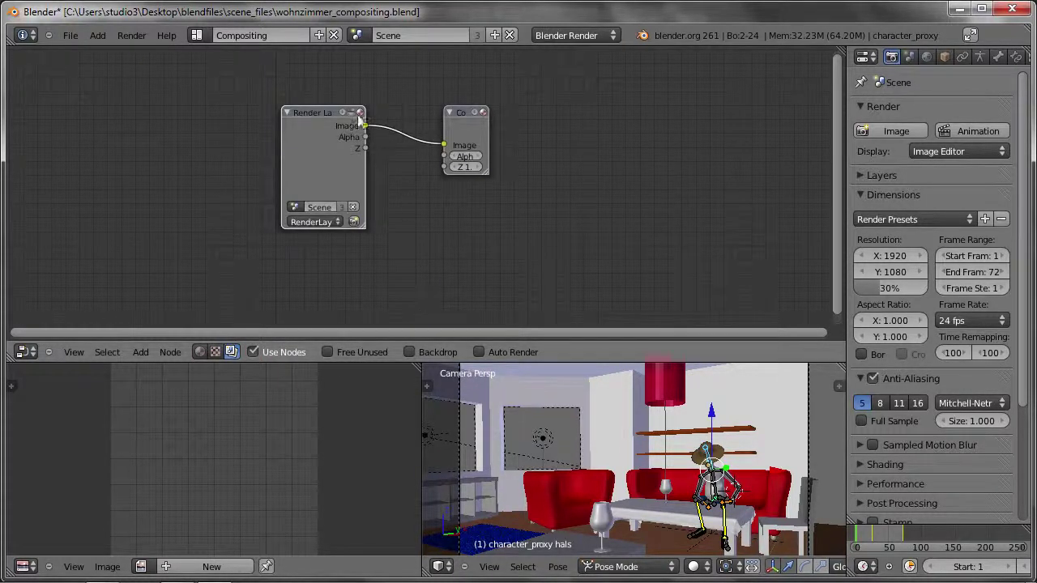
{"action": "left_click", "coordinate": [200, 351]}
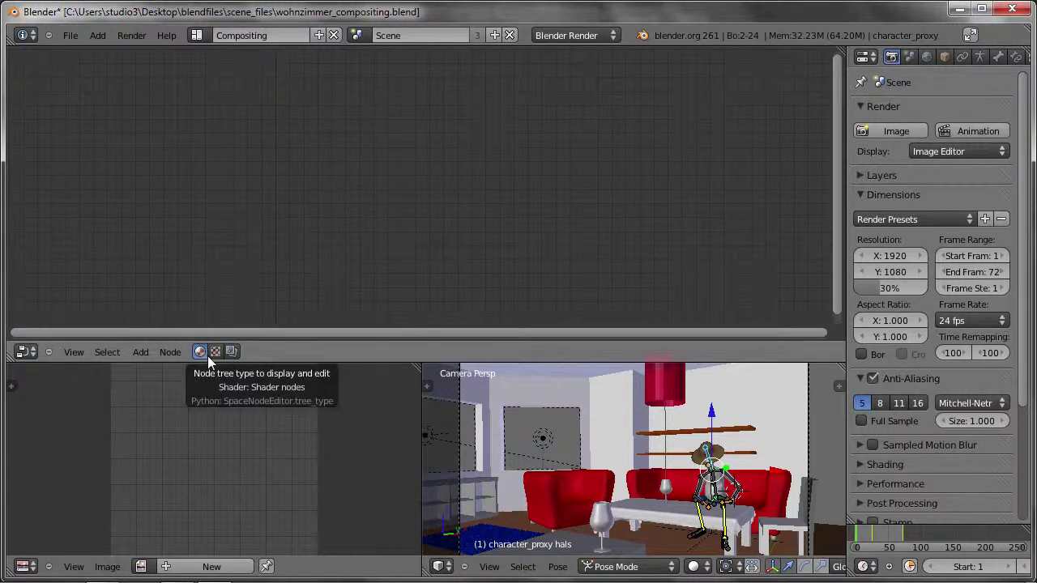
{"action": "left_click", "coordinate": [215, 354]}
{"action": "left_click", "coordinate": [231, 352]}
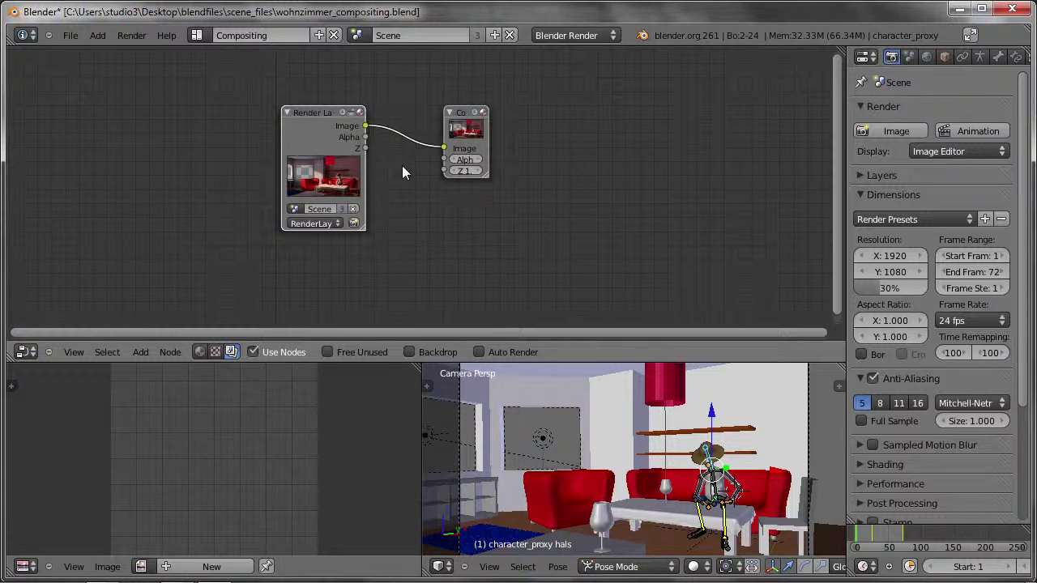
{"action": "scroll", "coordinate": [379, 157], "scroll_direction": "up", "scroll_amount": 1}
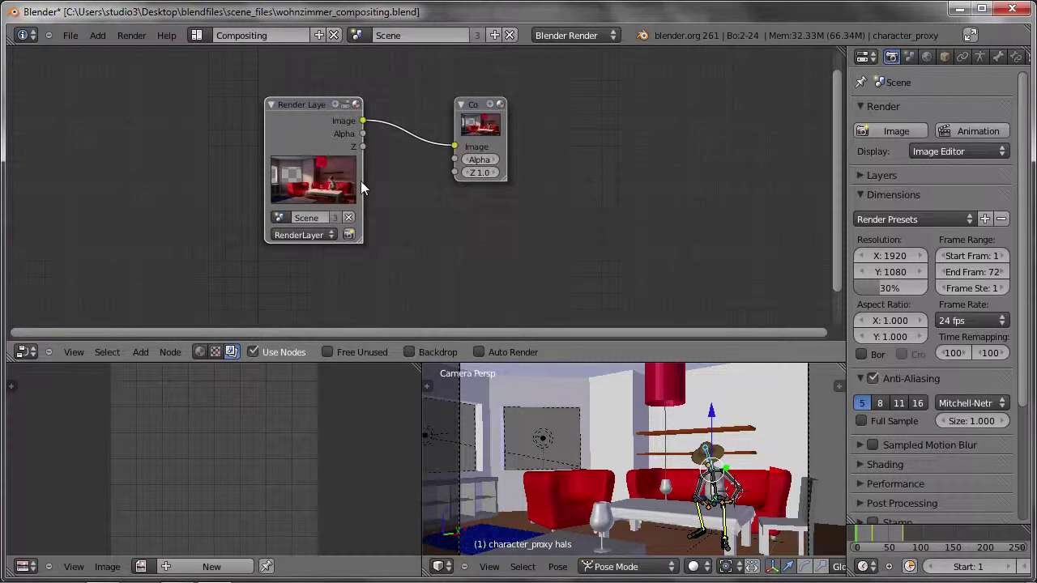
- Enlarge the Render Layers node to show its preview, and expand the Composite node to the right
{"action": "mouse_move", "coordinate": [309, 118]}
{"action": "left_mouse_down"}
{"action": "mouse_move", "coordinate": [309, 129]}
{"action": "mouse_move", "coordinate": [93, 87]}
{"action": "left_mouse_up"}
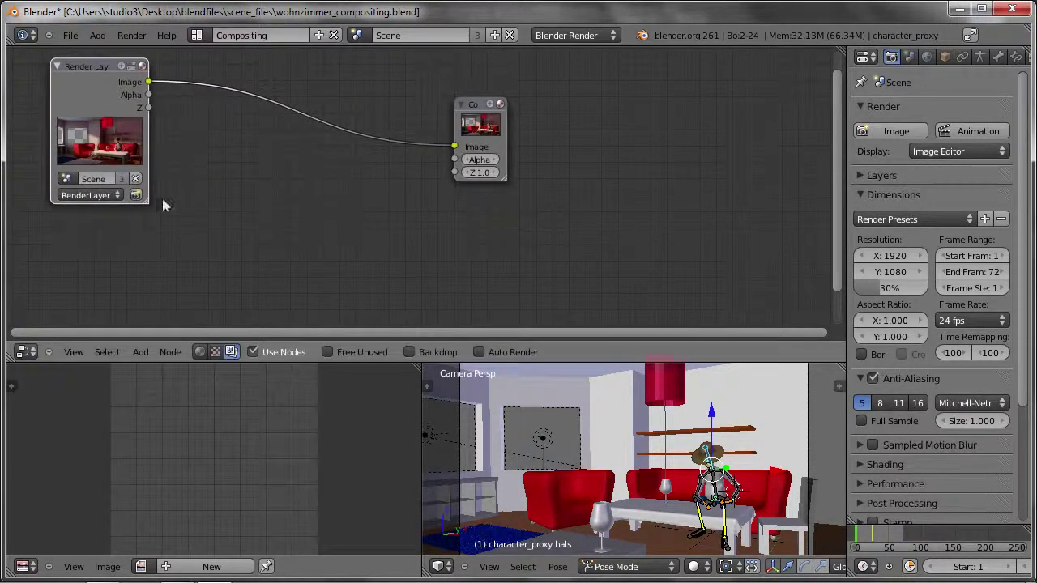
{"action": "left_click_drag", "start_coordinate": [146, 199], "coordinate": [191, 244]}
{"action": "left_click_drag", "start_coordinate": [134, 111], "coordinate": [129, 114]}
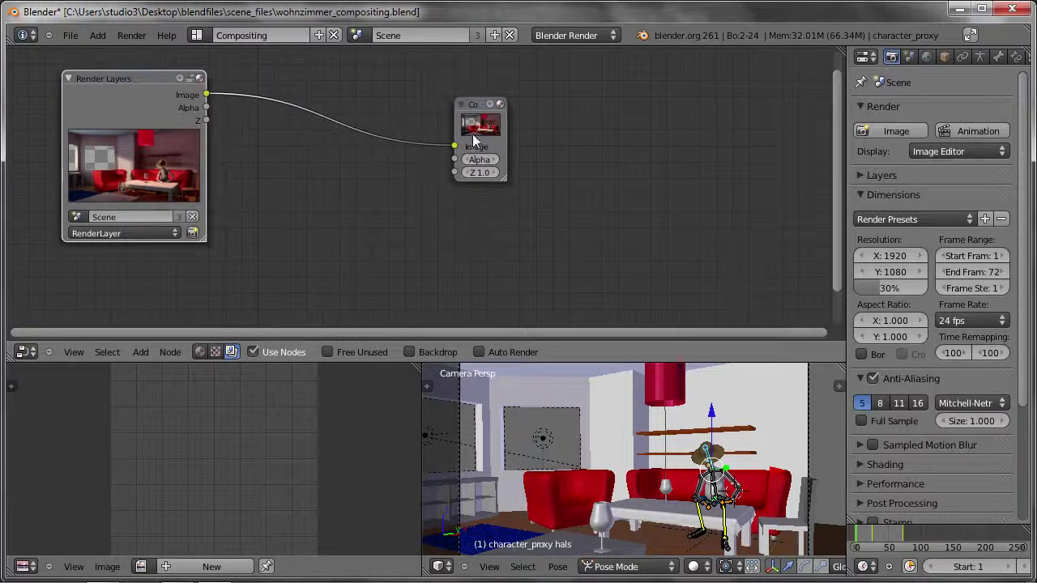
{"action": "left_click_drag", "start_coordinate": [504, 177], "coordinate": [587, 236]}
{"action": "left_click_drag", "start_coordinate": [499, 140], "coordinate": [681, 128]}
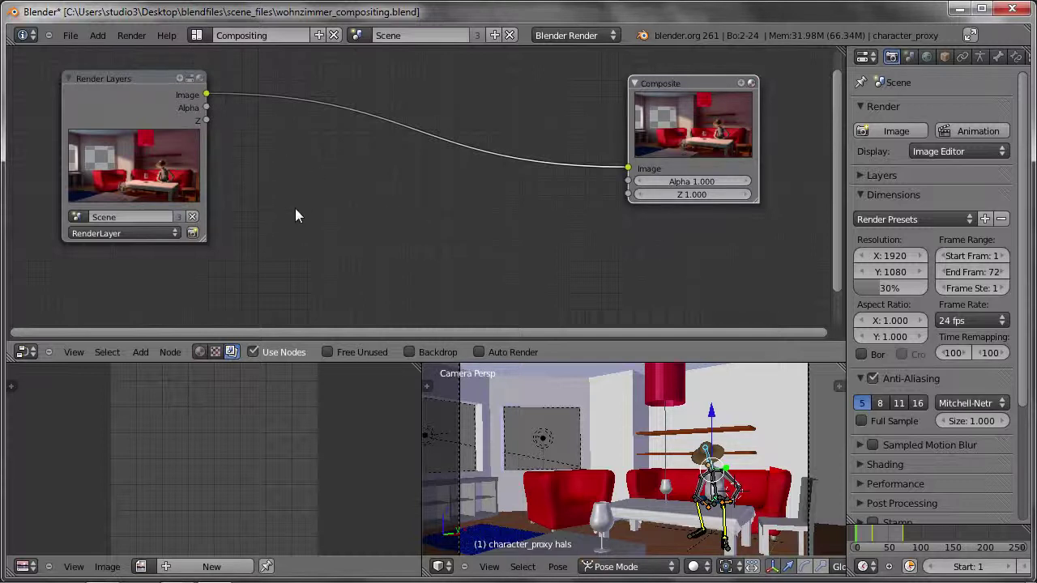
- Open the Add node menu twice, dismissing it each time without adding a node
{"action": "left_click", "coordinate": [141, 354]}
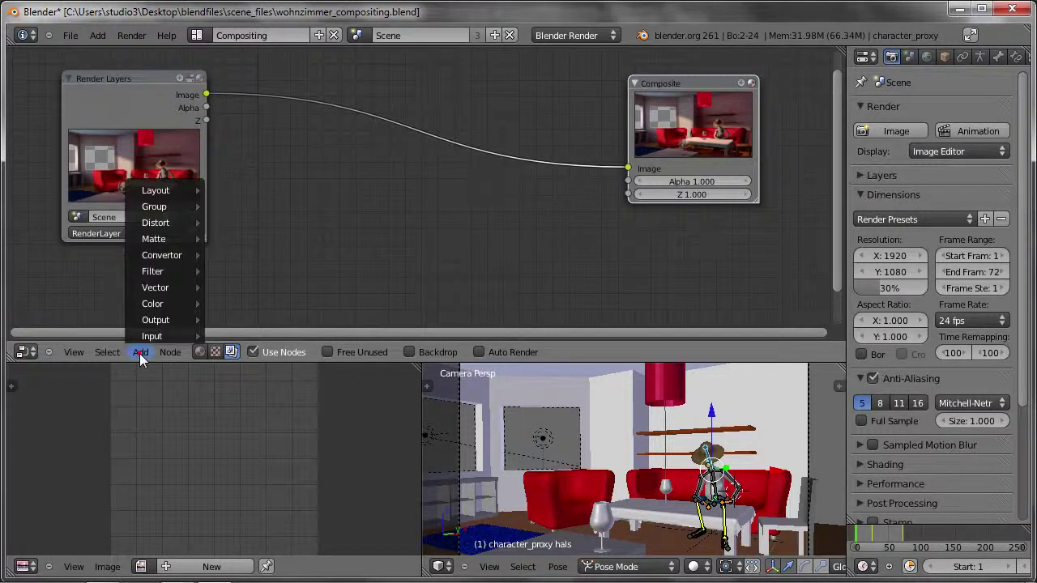
{"action": "left_click", "coordinate": [353, 192]}
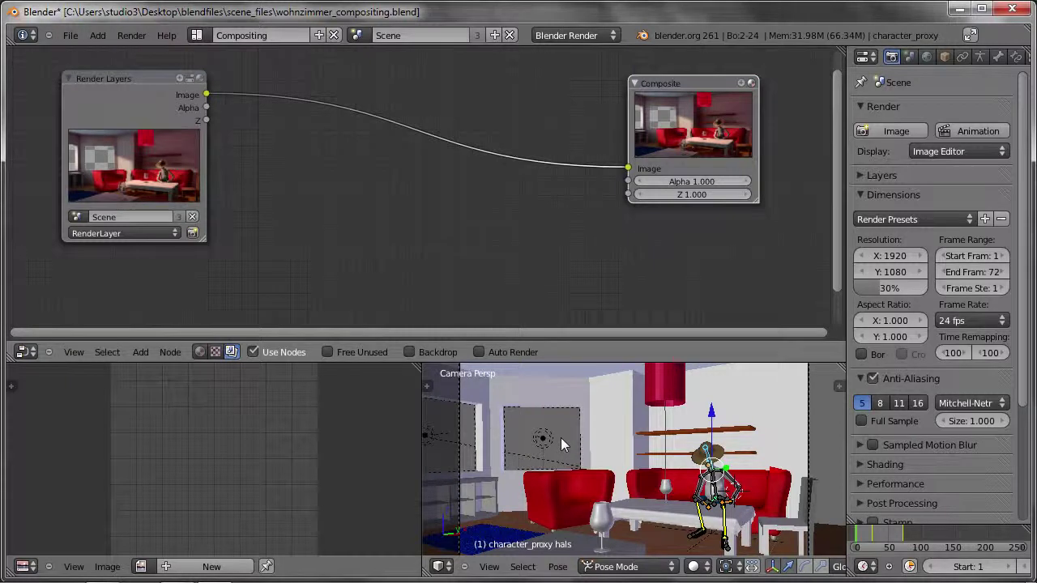
{"action": "key", "text": "shift+a"}
{"action": "key", "text": "Escape"}
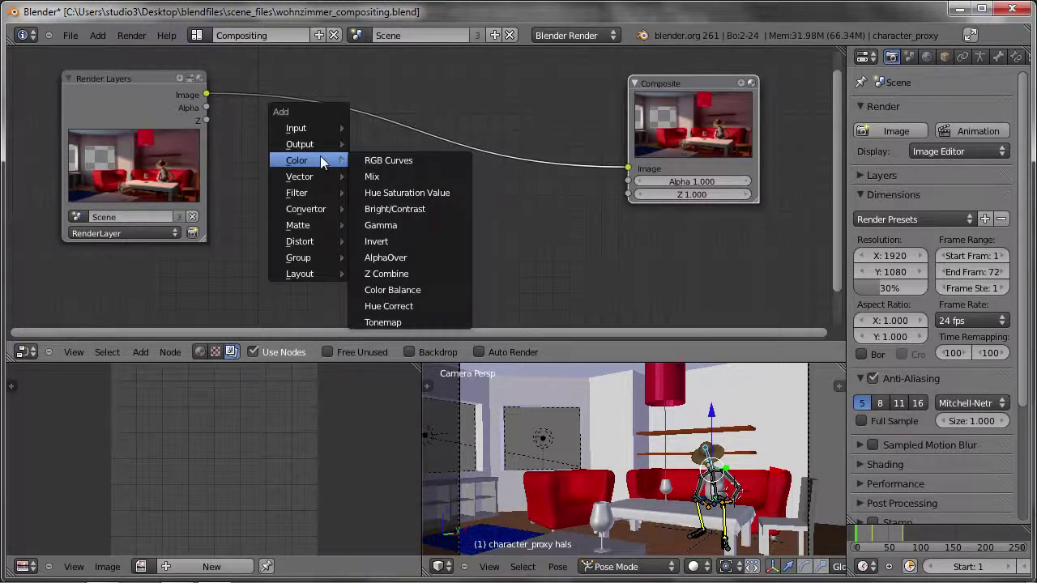
- Insert an RGB Curves node on the Render Layers–Composite link and bow its curve upward
{"action": "left_click", "coordinate": [410, 159]}
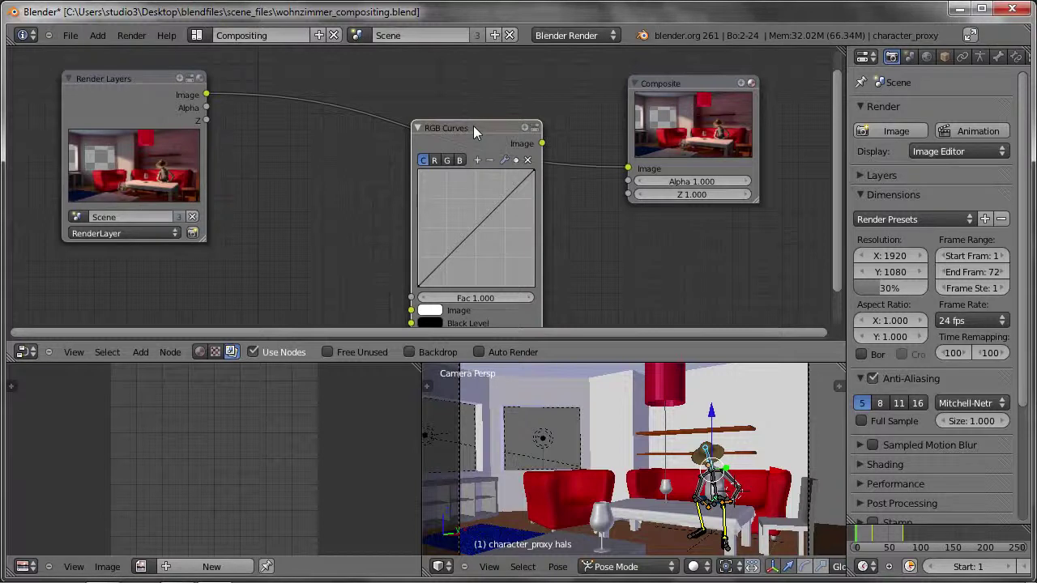
{"action": "mouse_move", "coordinate": [474, 130]}
{"action": "left_mouse_down"}
{"action": "mouse_move", "coordinate": [419, 133]}
{"action": "mouse_move", "coordinate": [434, 81]}
{"action": "mouse_move", "coordinate": [407, 105]}
{"action": "mouse_move", "coordinate": [421, 68]}
{"action": "mouse_move", "coordinate": [396, 82]}
{"action": "mouse_move", "coordinate": [421, 101]}
{"action": "mouse_move", "coordinate": [400, 81]}
{"action": "left_mouse_up"}
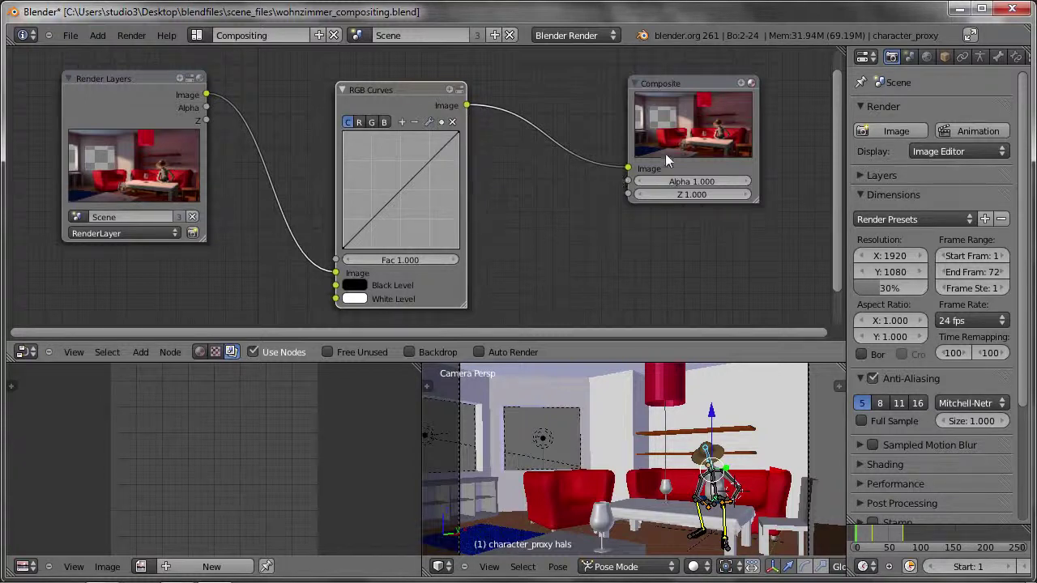
{"action": "left_click", "coordinate": [400, 192]}
{"action": "left_click_drag", "start_coordinate": [399, 192], "coordinate": [380, 171]}
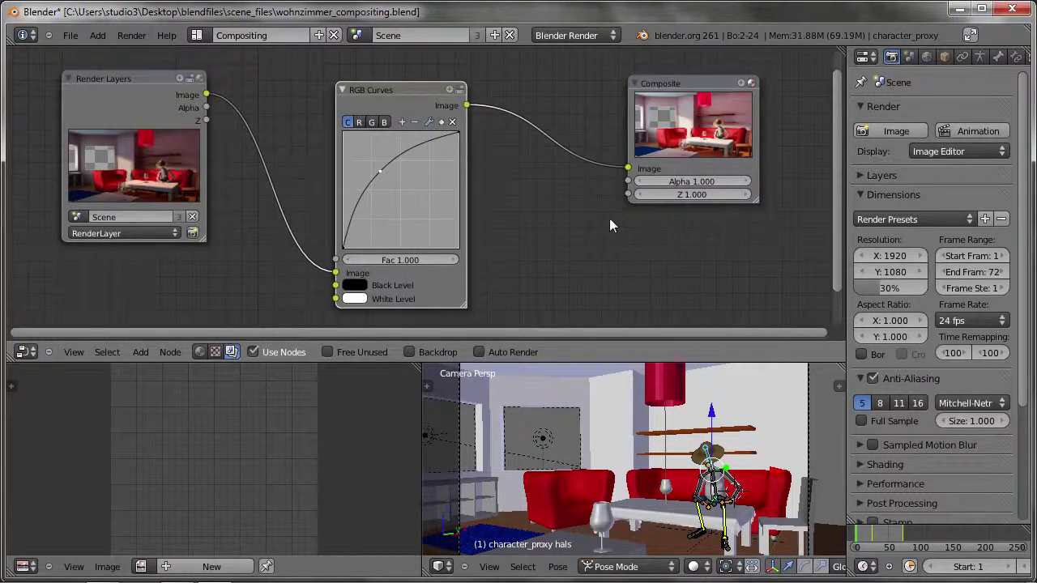
- Display Render Result in the image editor and lower the curve point for gentler brightening
{"action": "left_click", "coordinate": [141, 567]}
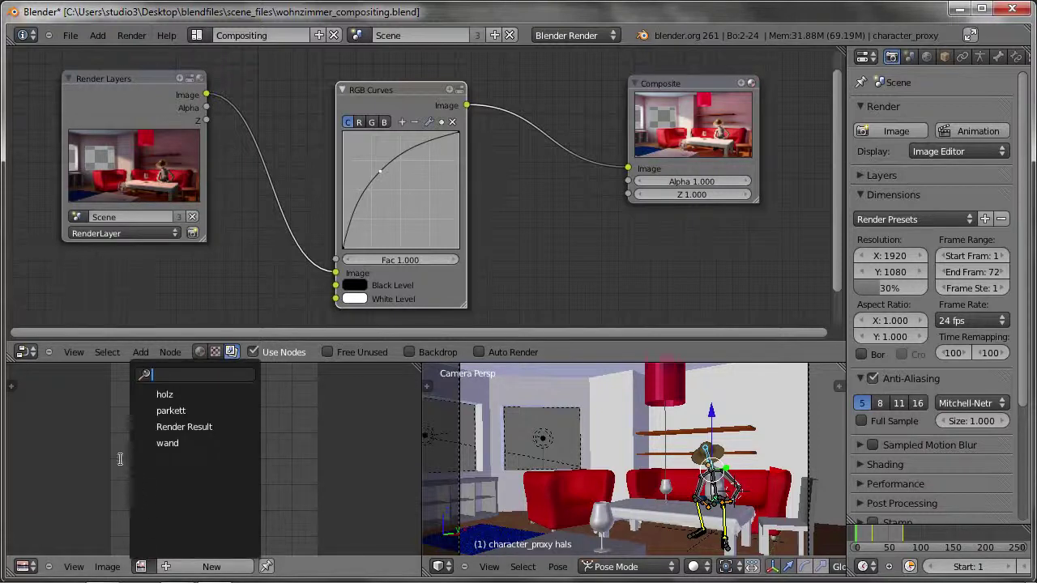
{"action": "left_click", "coordinate": [213, 427]}
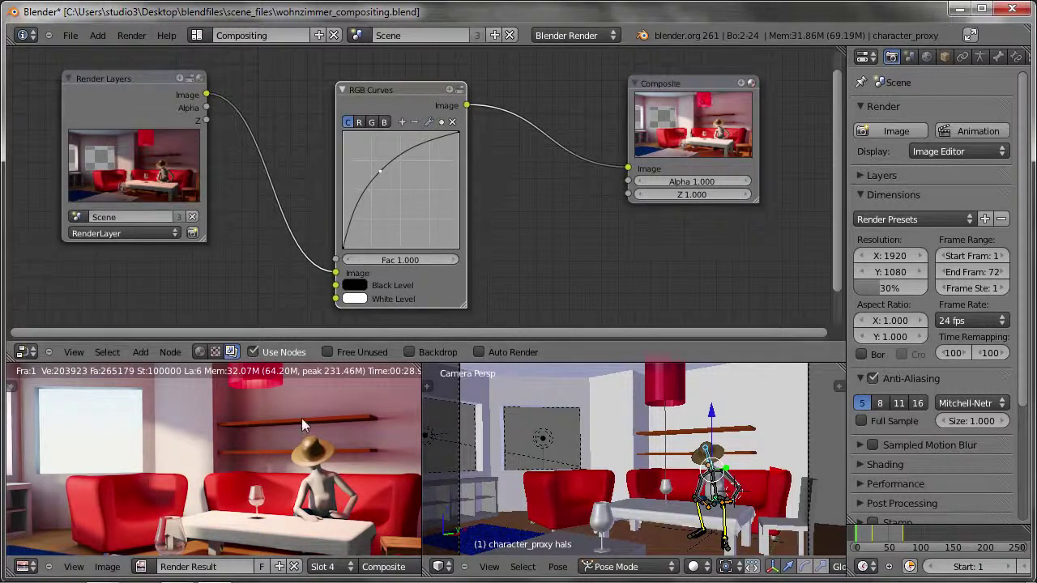
{"action": "left_click", "coordinate": [379, 167]}
{"action": "mouse_move", "coordinate": [387, 177]}
{"action": "left_mouse_down"}
{"action": "mouse_move", "coordinate": [416, 219]}
{"action": "mouse_move", "coordinate": [388, 182]}
{"action": "left_mouse_up"}
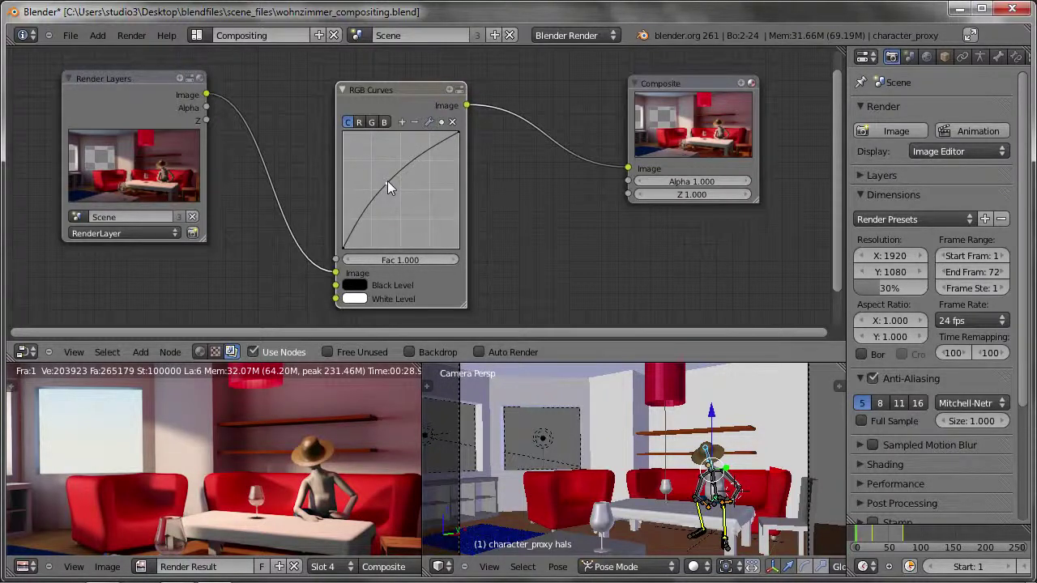
{"action": "left_click", "coordinate": [108, 567]}
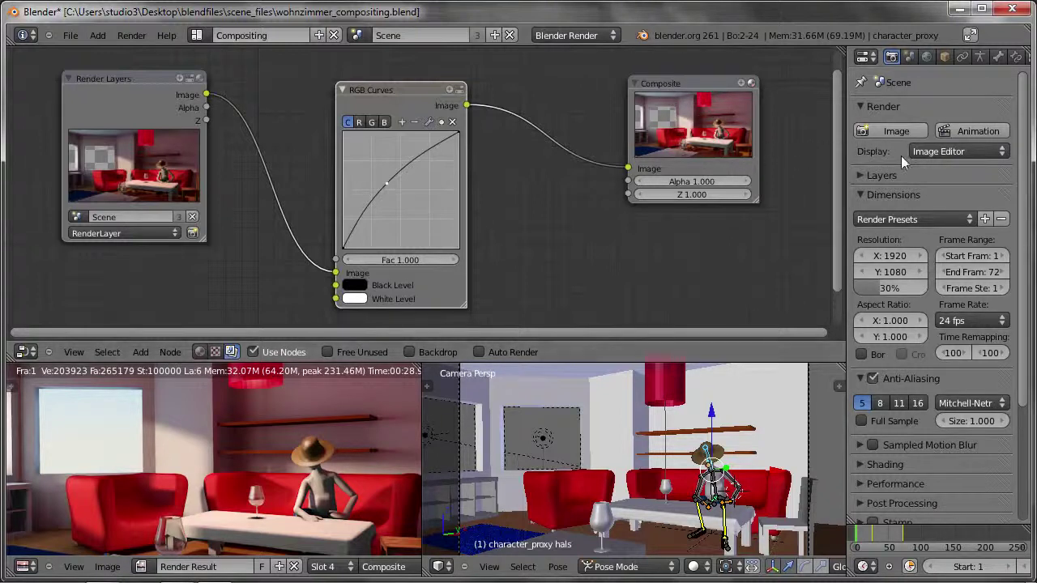
- Nudge the Composite node up-left and switch on the compositor Backdrop
{"action": "left_click_drag", "start_coordinate": [1029, 97], "coordinate": [1031, 231]}
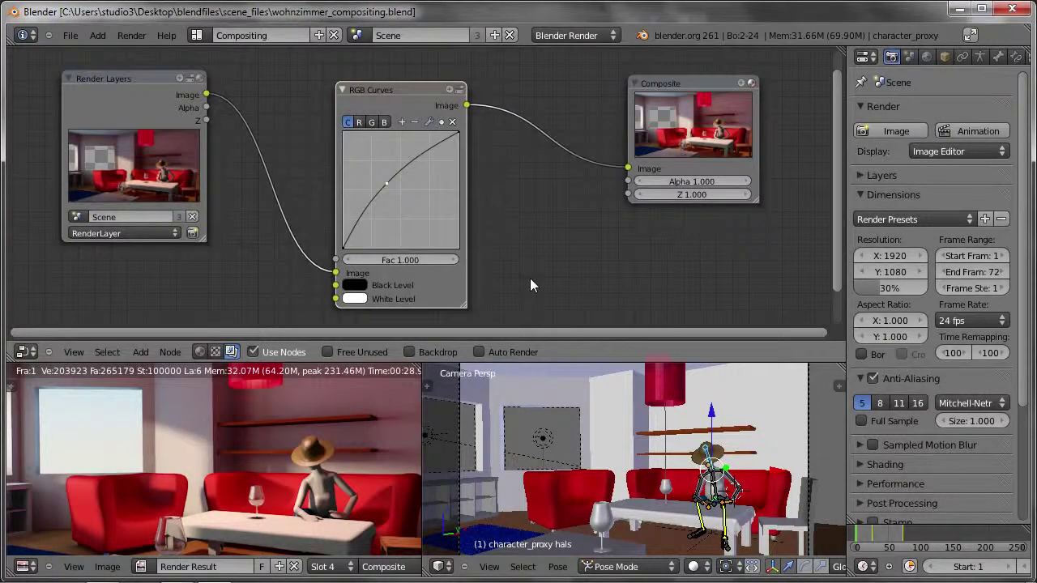
{"action": "mouse_move", "coordinate": [688, 146]}
{"action": "left_mouse_down"}
{"action": "mouse_move", "coordinate": [683, 136]}
{"action": "mouse_move", "coordinate": [681, 143]}
{"action": "left_mouse_up"}
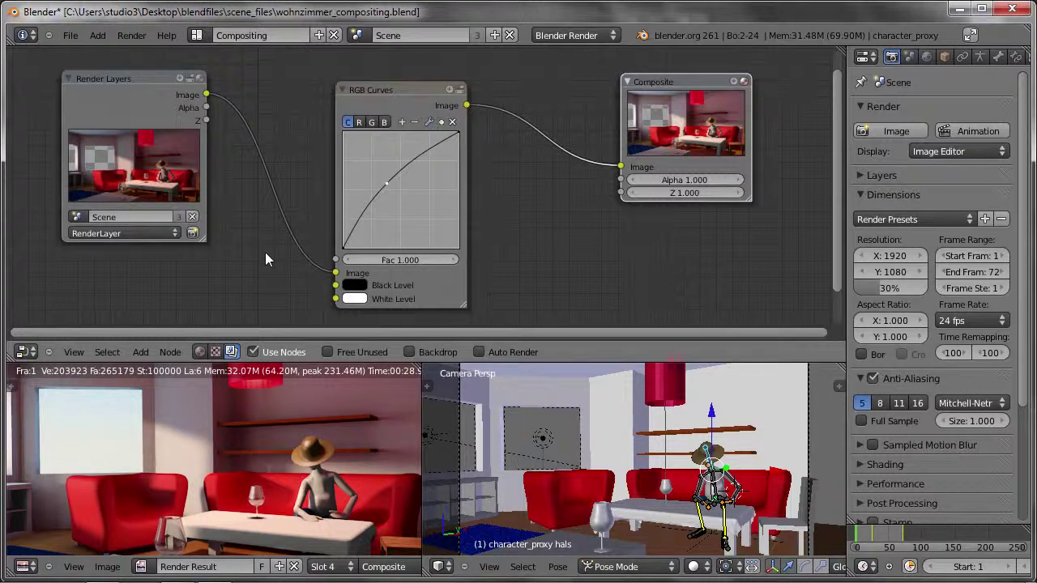
{"action": "left_click", "coordinate": [408, 351]}
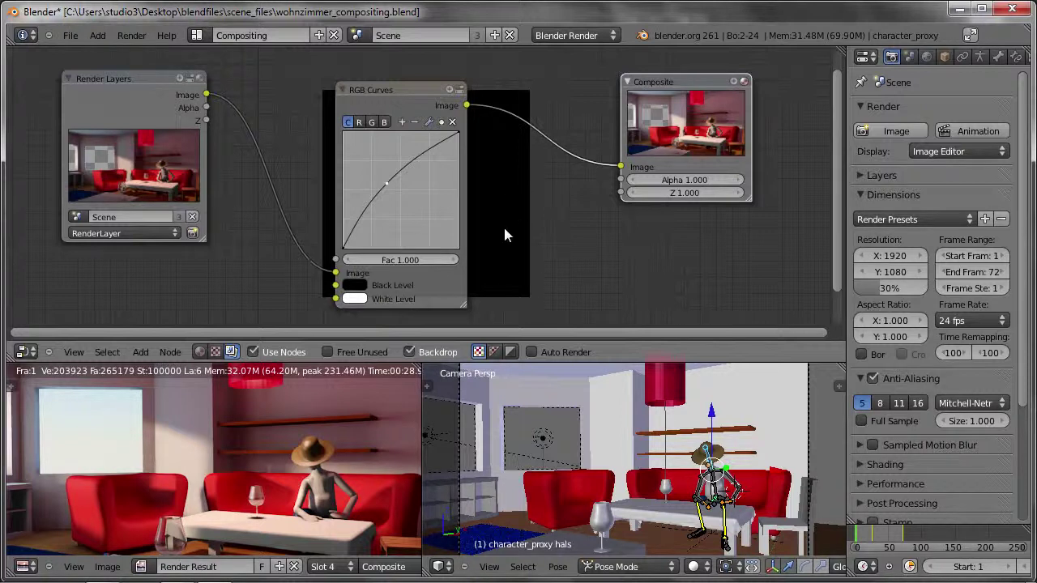
- Add a Viewer node linked from RGB Curves and rearrange it and the Composite node
{"action": "key", "text": "shift+a"}
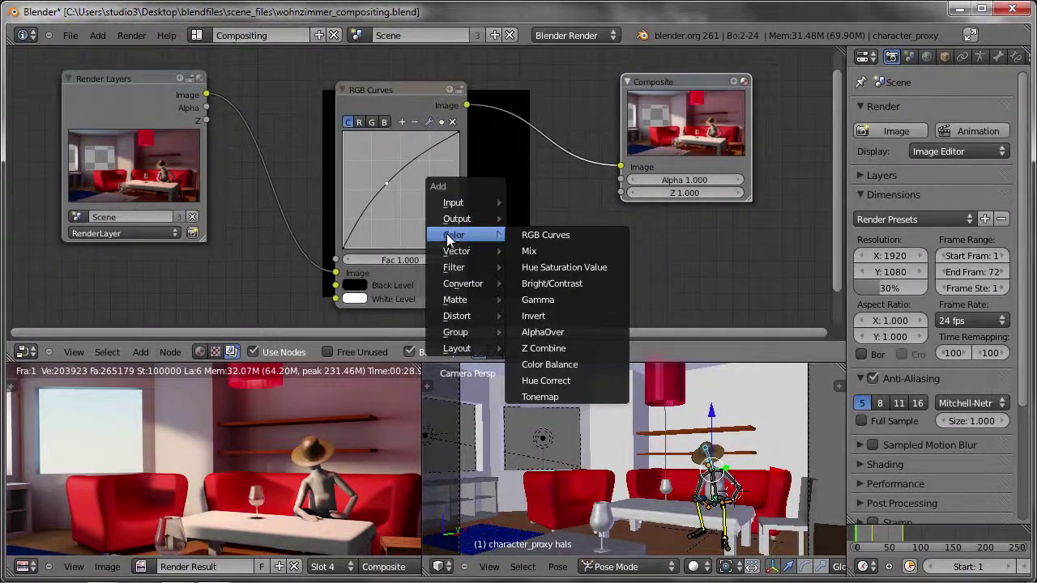
{"action": "mouse_move", "coordinate": [457, 218]}
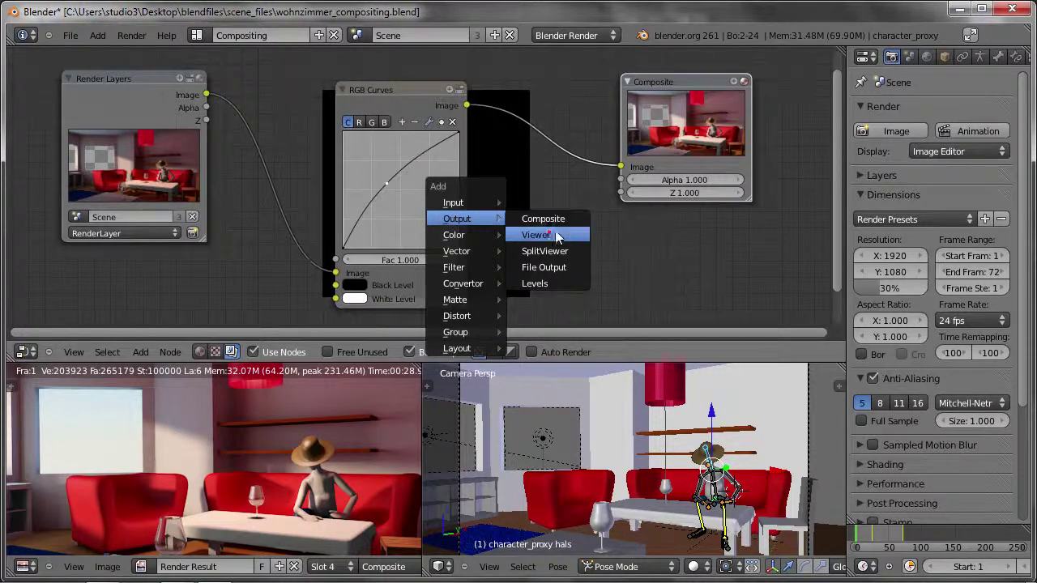
{"action": "left_click", "coordinate": [557, 236]}
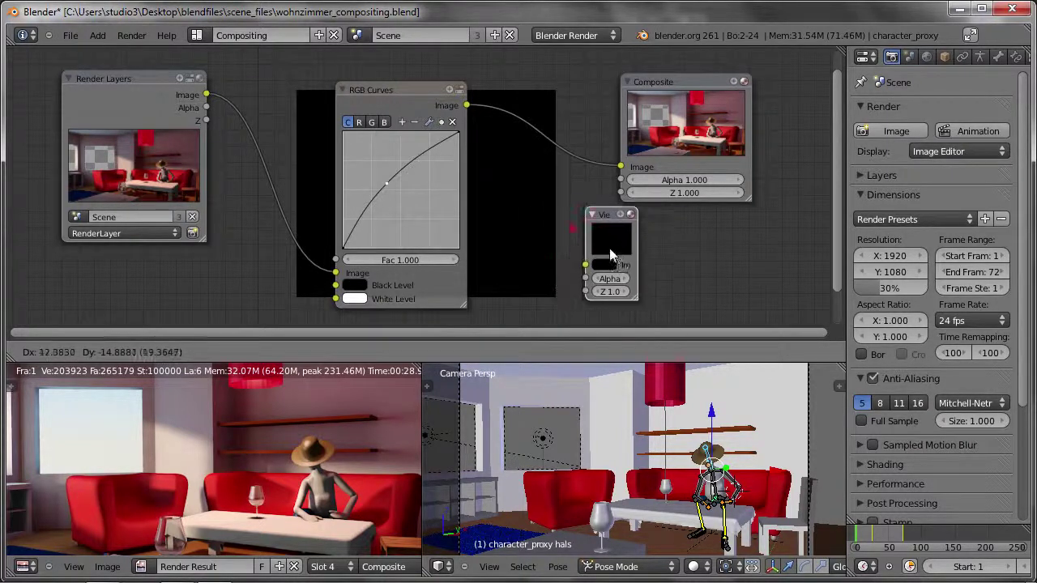
{"action": "left_click", "coordinate": [572, 234]}
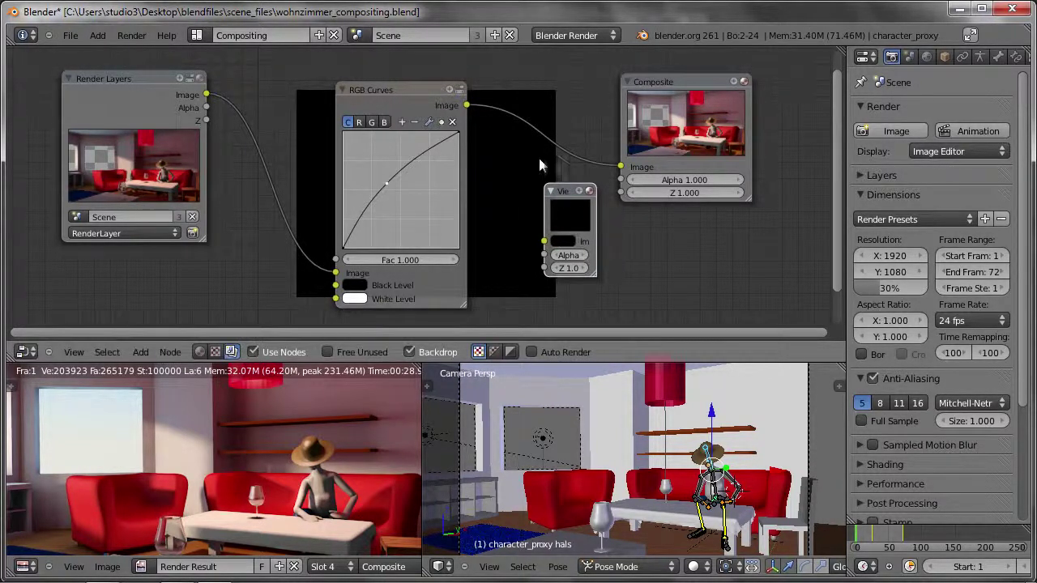
{"action": "mouse_move", "coordinate": [466, 105]}
{"action": "left_mouse_down"}
{"action": "mouse_move", "coordinate": [479, 119]}
{"action": "mouse_move", "coordinate": [483, 196]}
{"action": "mouse_move", "coordinate": [544, 243]}
{"action": "left_mouse_up"}
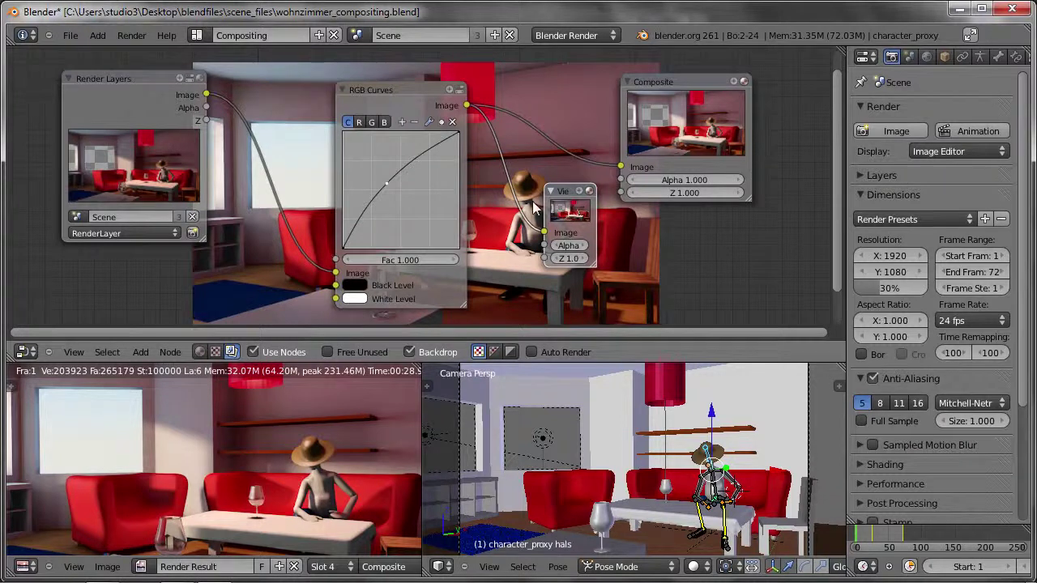
{"action": "mouse_move", "coordinate": [576, 202]}
{"action": "left_mouse_down"}
{"action": "mouse_move", "coordinate": [596, 267]}
{"action": "mouse_move", "coordinate": [601, 227]}
{"action": "left_mouse_up"}
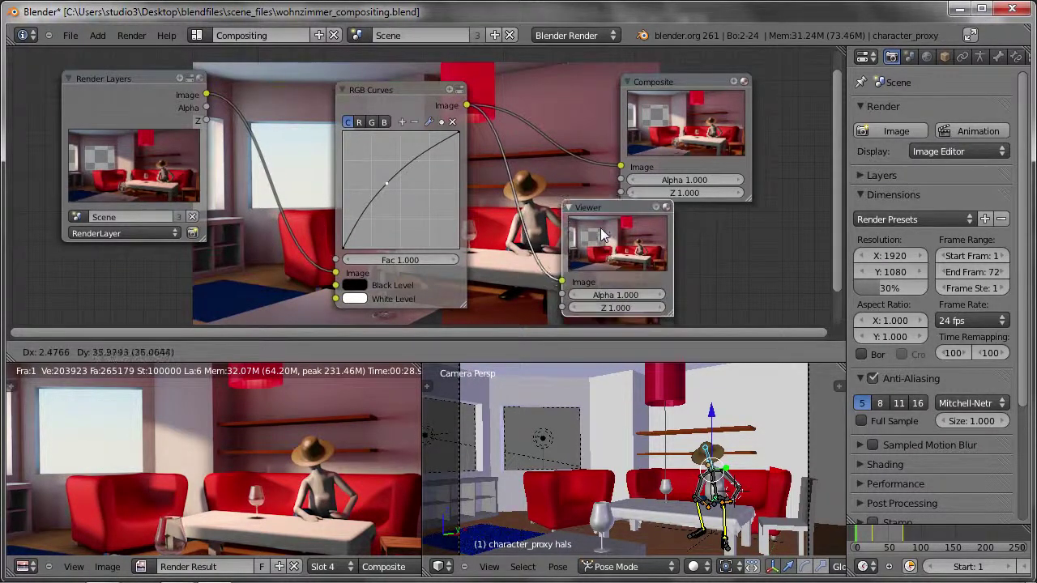
{"action": "left_click_drag", "start_coordinate": [664, 137], "coordinate": [716, 102]}
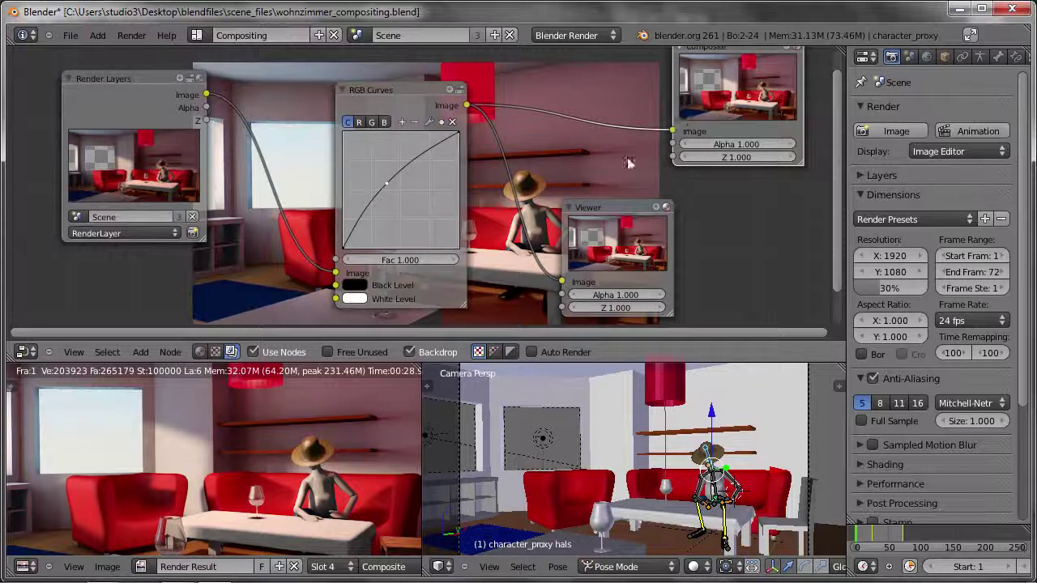
{"action": "left_click_drag", "start_coordinate": [600, 233], "coordinate": [608, 238]}
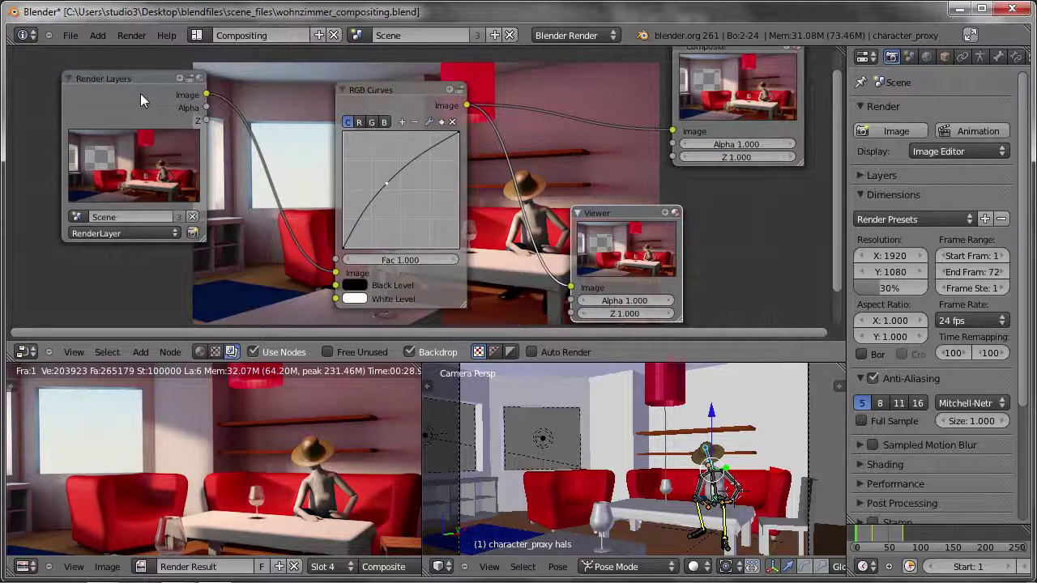
- Connect the Render Layers Image output to the Viewer and spread the nodes apart
{"action": "mouse_move", "coordinate": [206, 95]}
{"action": "left_mouse_down"}
{"action": "mouse_move", "coordinate": [234, 58]}
{"action": "mouse_move", "coordinate": [507, 253]}
{"action": "left_mouse_up"}
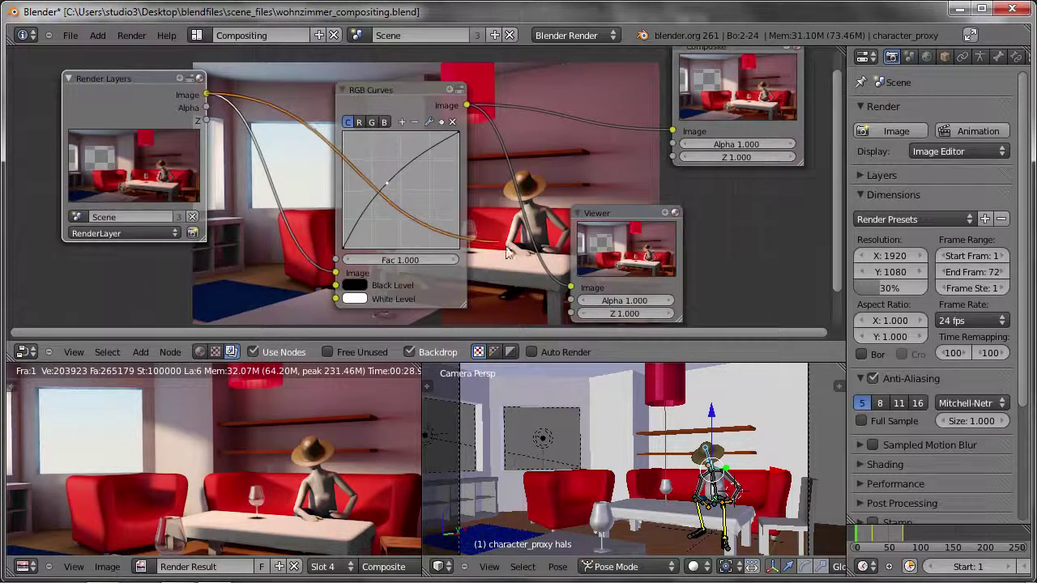
{"action": "mouse_move", "coordinate": [506, 252]}
{"action": "left_mouse_down"}
{"action": "mouse_move", "coordinate": [428, 98]}
{"action": "mouse_move", "coordinate": [570, 286]}
{"action": "left_mouse_up"}
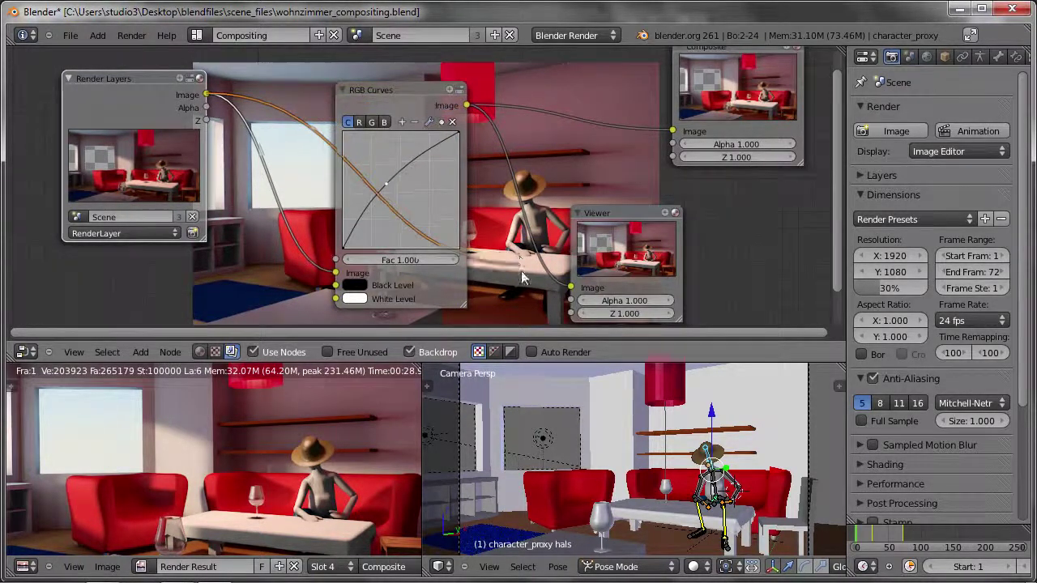
{"action": "left_click_drag", "start_coordinate": [570, 285], "coordinate": [570, 288]}
{"action": "right_click", "coordinate": [563, 287]}
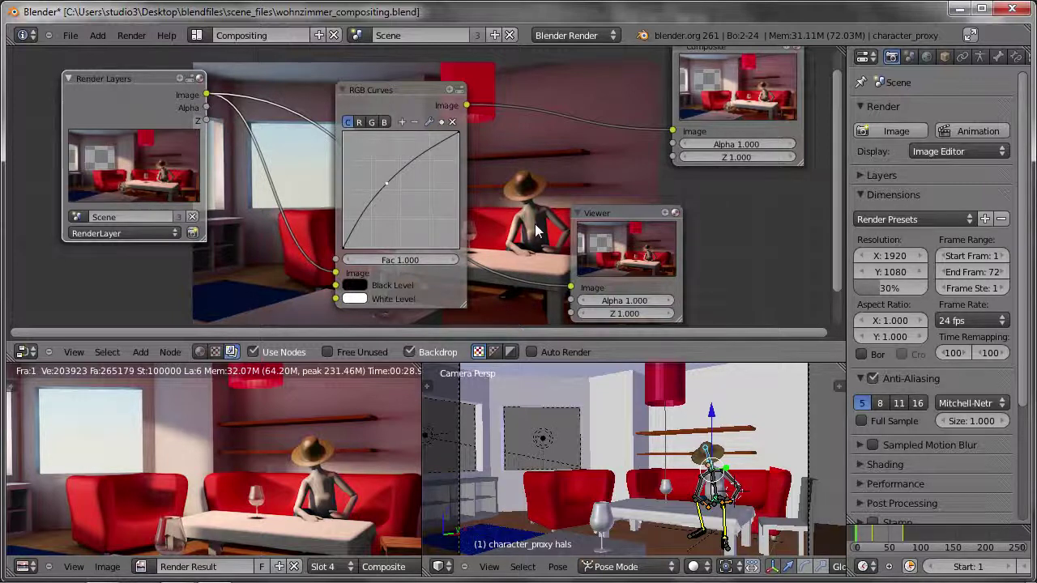
{"action": "mouse_move", "coordinate": [621, 257]}
{"action": "left_mouse_down"}
{"action": "mouse_move", "coordinate": [693, 270]}
{"action": "mouse_move", "coordinate": [731, 262]}
{"action": "left_mouse_up"}
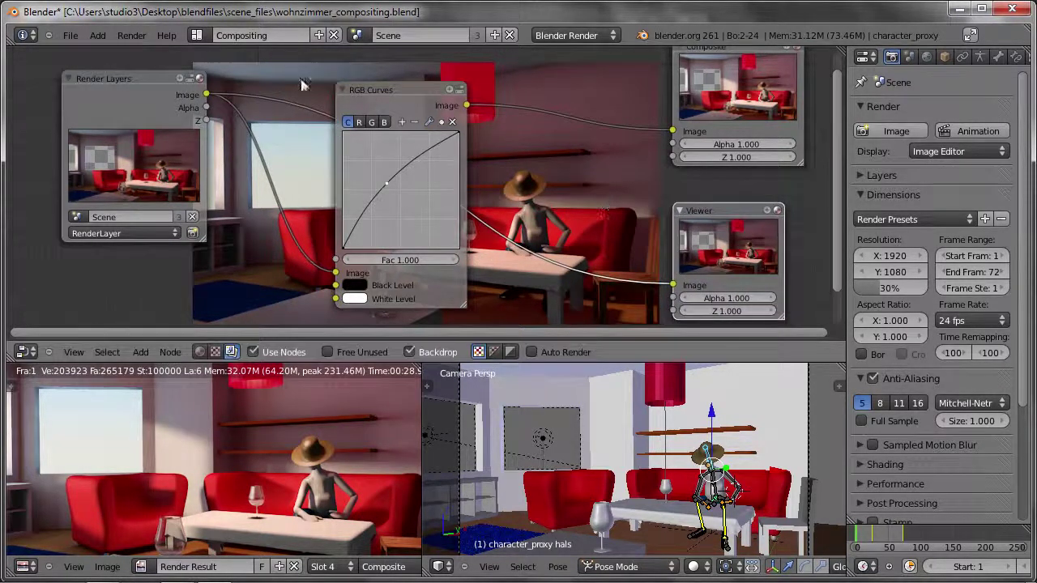
{"action": "left_click_drag", "start_coordinate": [132, 95], "coordinate": [86, 91]}
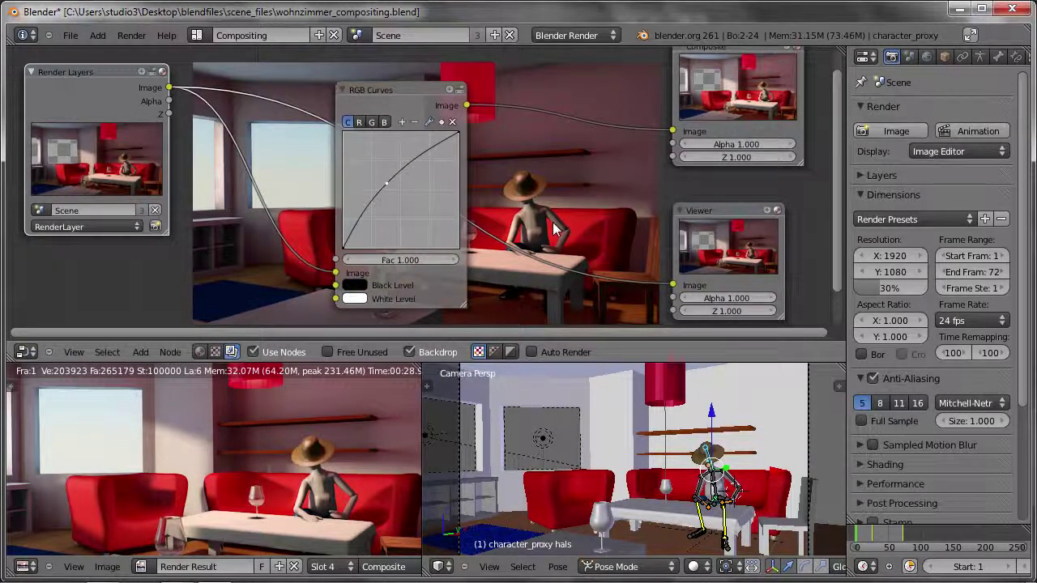
- Maximise the node editor, insert a Hue Saturation Value node after RGB Curves with saturation 0.000
{"action": "key", "text": "ctrl+Up"}
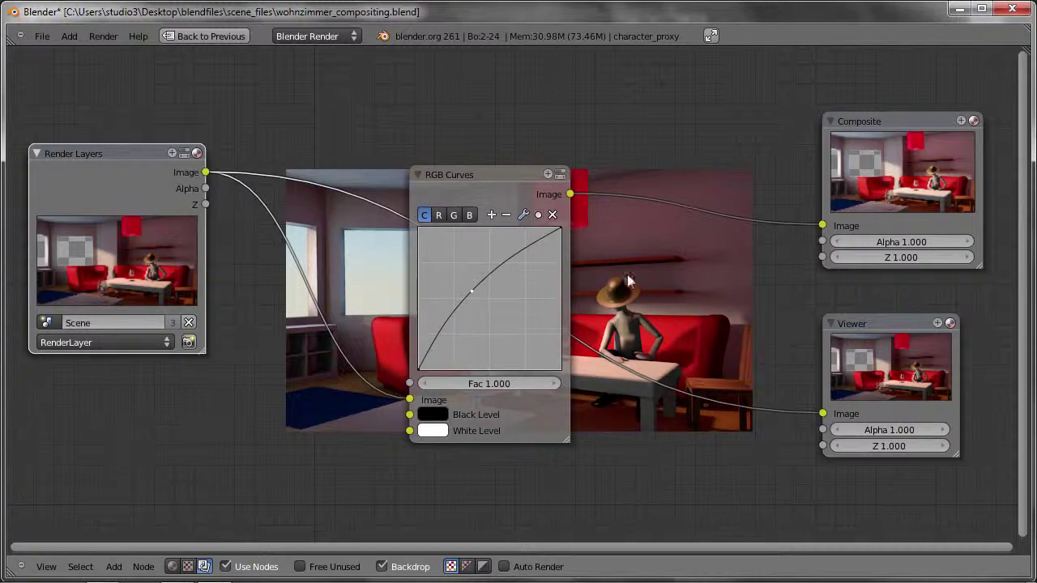
{"action": "key", "text": "shift+a"}
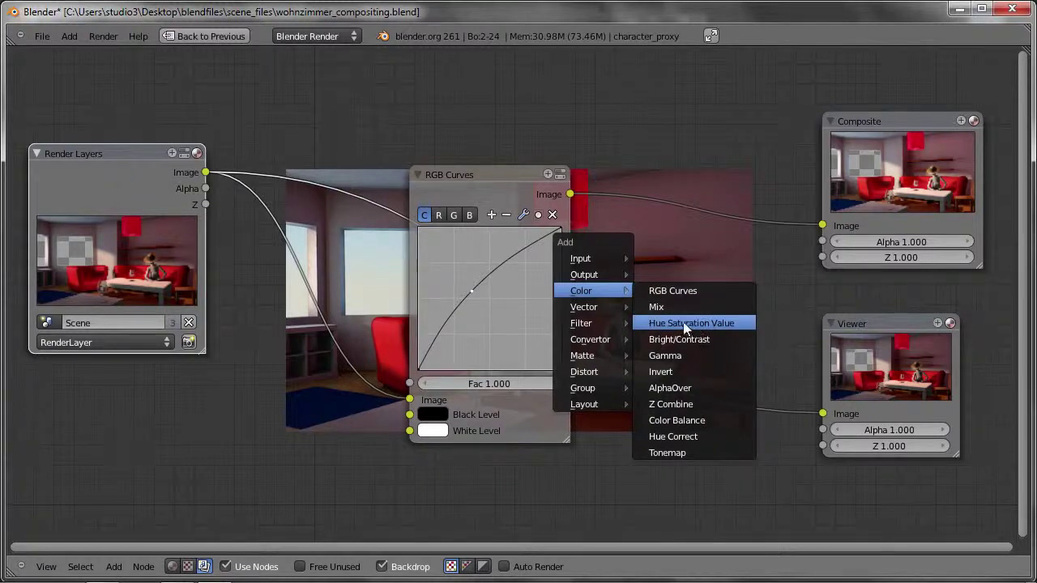
{"action": "left_click", "coordinate": [693, 322]}
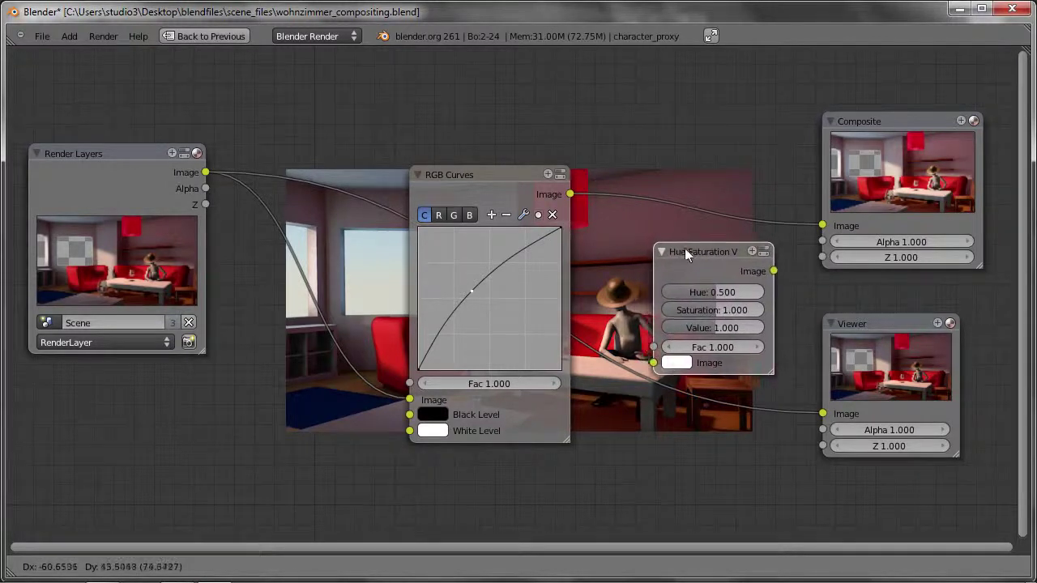
{"action": "left_click", "coordinate": [676, 239]}
{"action": "left_click_drag", "start_coordinate": [687, 243], "coordinate": [641, 164]}
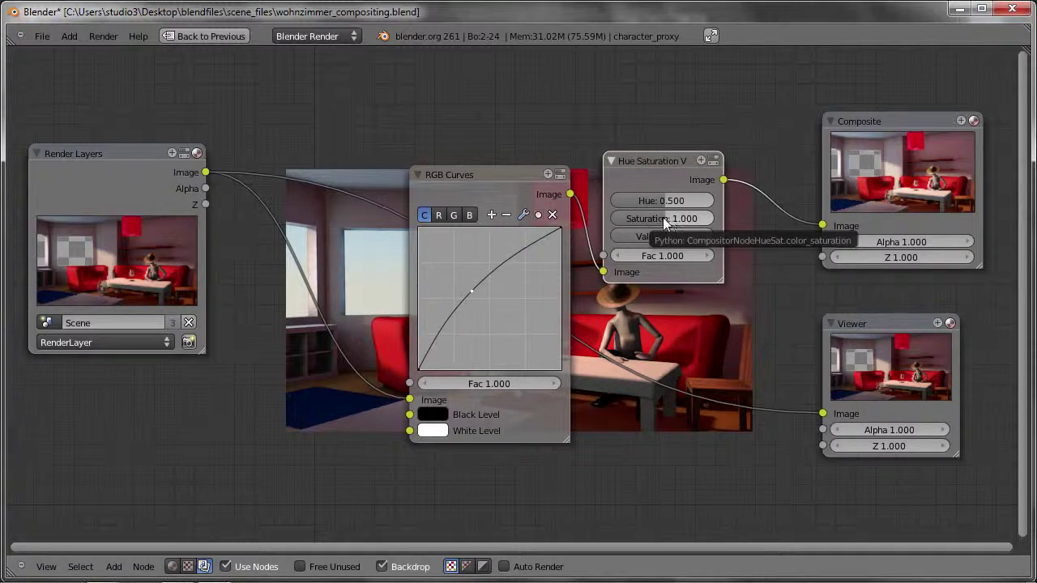
{"action": "left_click_drag", "start_coordinate": [666, 218], "coordinate": [589, 227]}
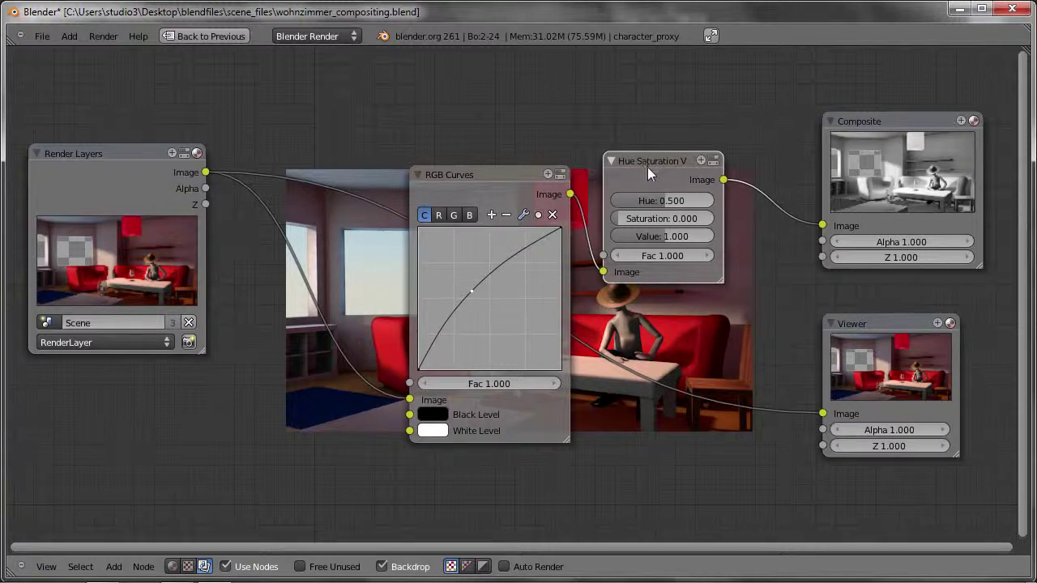
{"action": "left_click_drag", "start_coordinate": [721, 180], "coordinate": [780, 367]}
- Feed Hue Saturation into the Viewer, compare with the Render Layers image, then switch back
{"action": "left_click", "coordinate": [664, 162], "text": "ctrl+shift"}
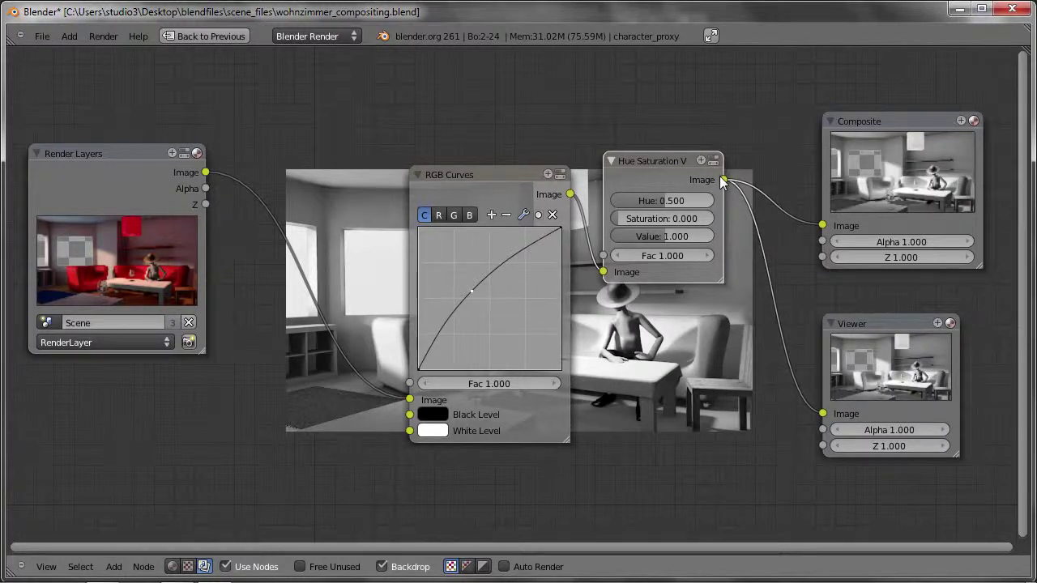
{"action": "left_click", "coordinate": [483, 174], "text": "ctrl+shift"}
{"action": "left_click", "coordinate": [127, 157], "text": "ctrl+shift"}
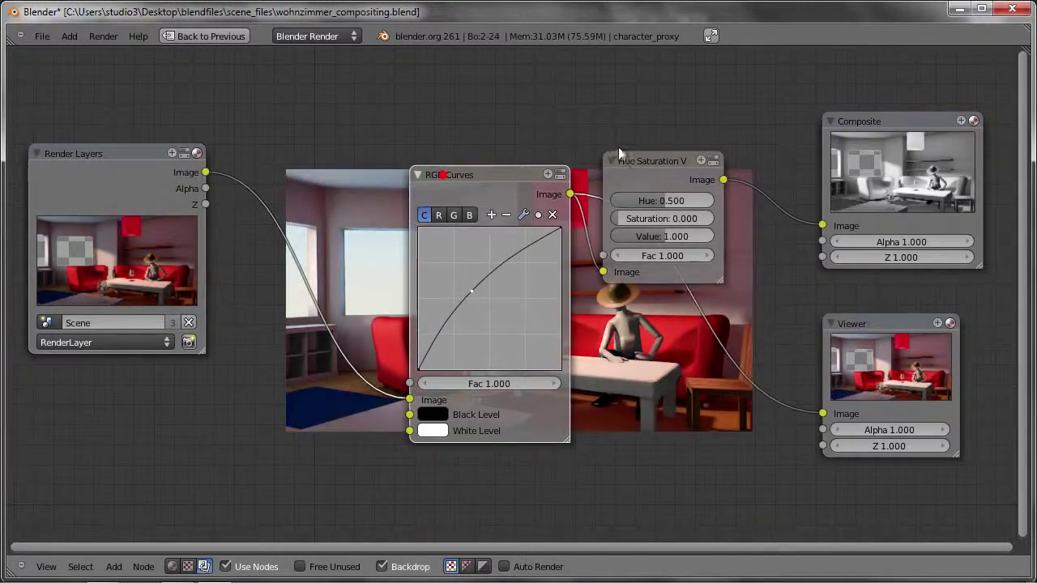
{"action": "left_click", "coordinate": [645, 158], "text": "ctrl+shift"}
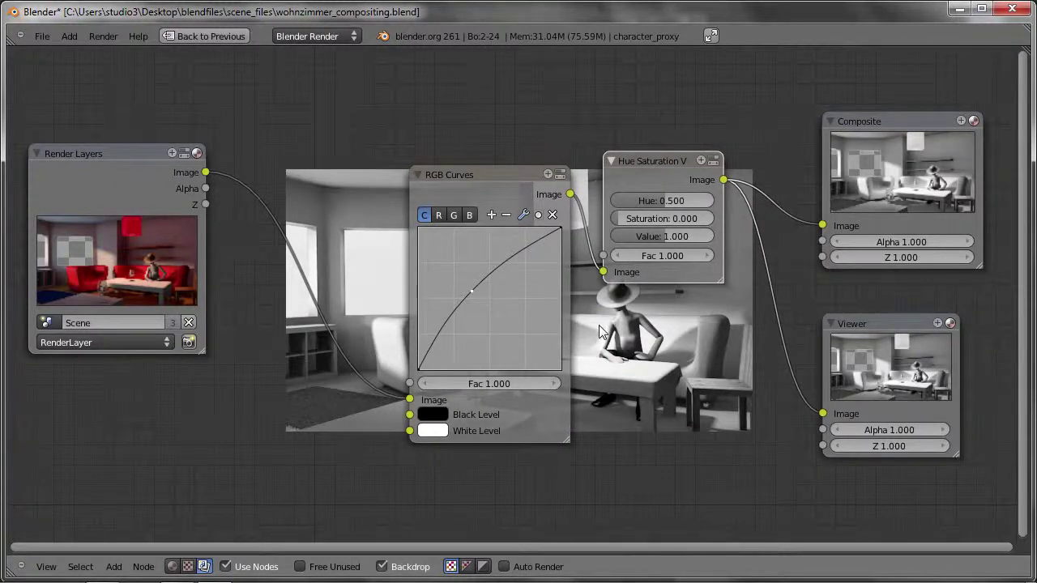
- Move the backdrop render and the node tree so they no longer overlap
{"action": "scroll", "coordinate": [599, 332], "scroll_direction": "down", "scroll_amount": 2}
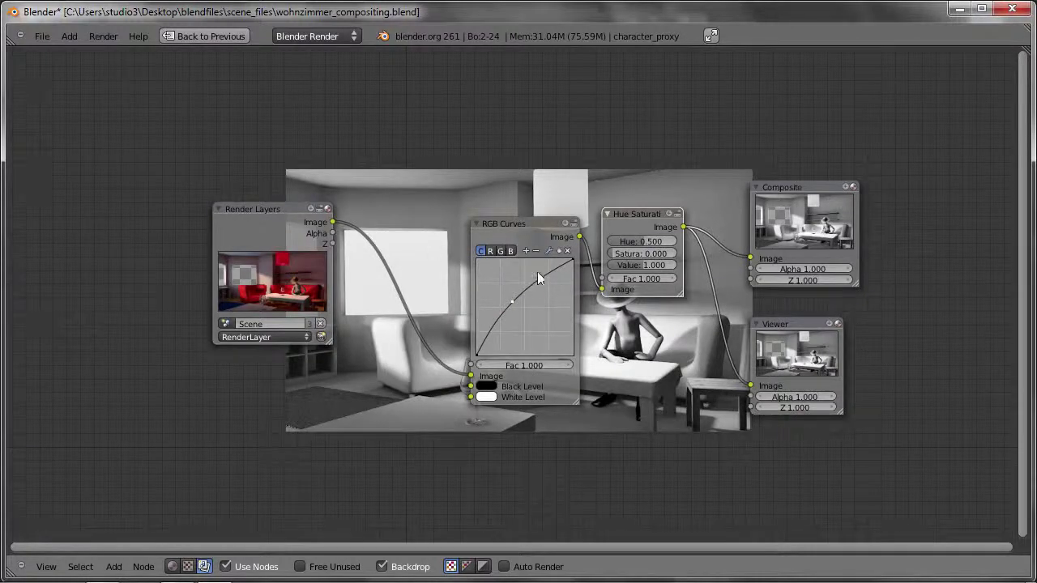
{"action": "scroll", "coordinate": [539, 277], "scroll_direction": "down", "scroll_amount": 2}
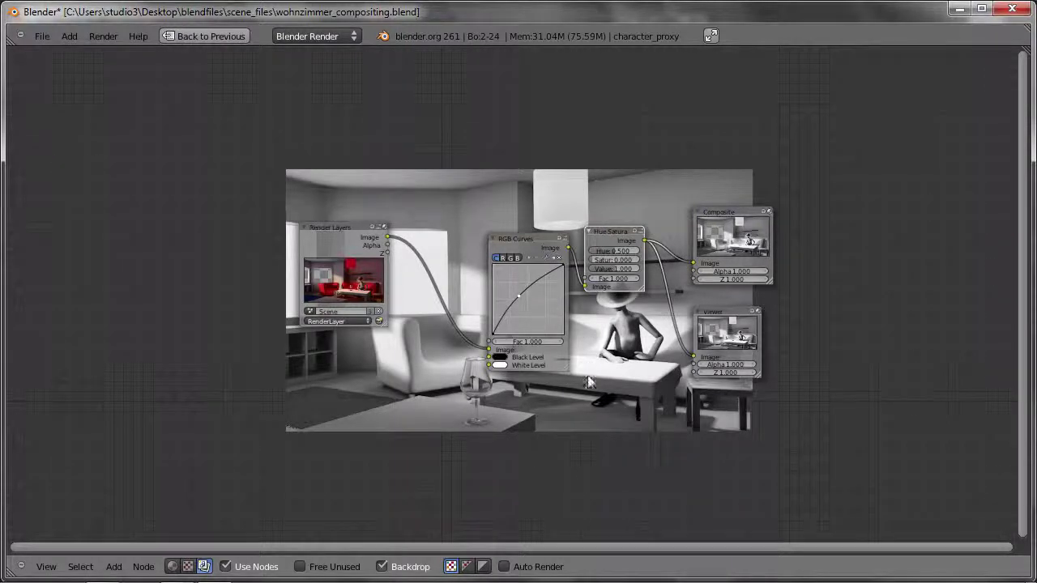
{"action": "mouse_move", "coordinate": [588, 376]}
{"action": "middle_mouse_down"}
{"action": "mouse_move", "coordinate": [552, 200]}
{"action": "mouse_move", "coordinate": [578, 208]}
{"action": "middle_mouse_up"}
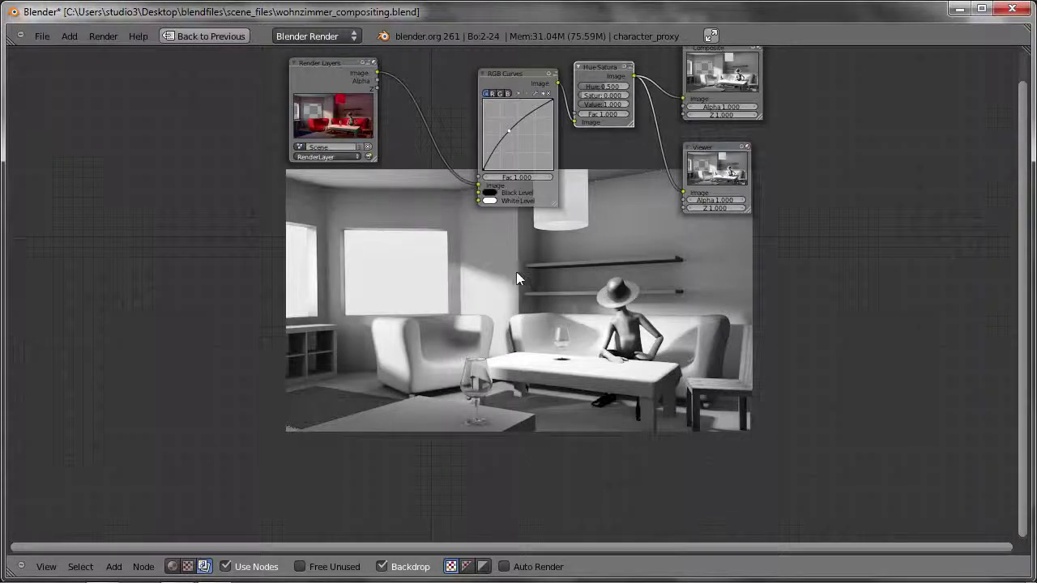
{"action": "mouse_move", "coordinate": [506, 265]}
{"action": "middle_mouse_down", "text": "alt"}
{"action": "mouse_move", "coordinate": [491, 329]}
{"action": "mouse_move", "coordinate": [670, 319]}
{"action": "mouse_move", "coordinate": [726, 202]}
{"action": "mouse_move", "coordinate": [775, 155]}
{"action": "mouse_move", "coordinate": [760, 145]}
{"action": "mouse_move", "coordinate": [765, 137]}
{"action": "middle_mouse_up", "text": "alt"}
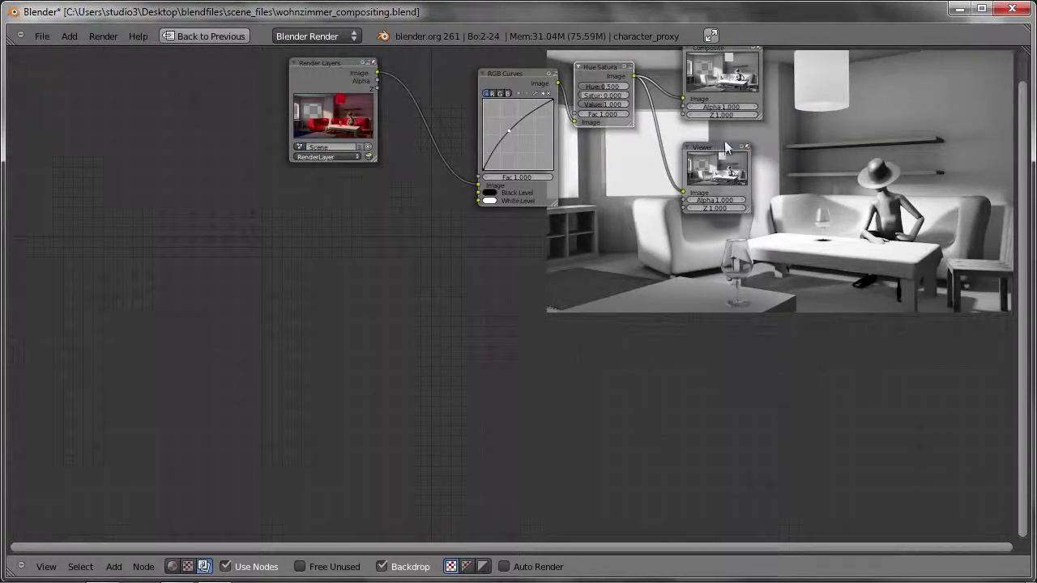
{"action": "mouse_move", "coordinate": [615, 158]}
{"action": "middle_mouse_down"}
{"action": "mouse_move", "coordinate": [576, 225]}
{"action": "mouse_move", "coordinate": [427, 386]}
{"action": "mouse_move", "coordinate": [375, 414]}
{"action": "middle_mouse_up"}
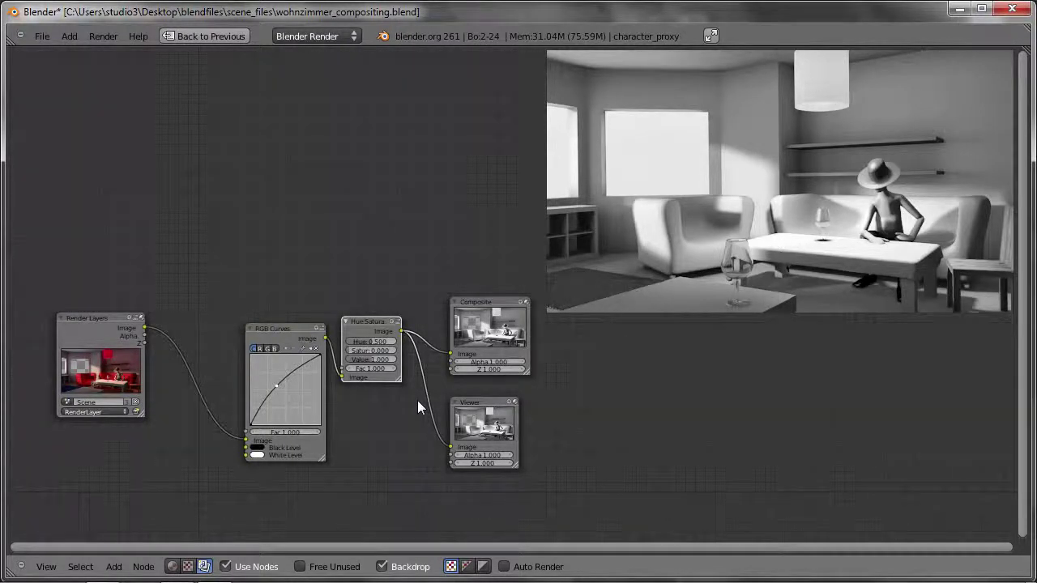
{"action": "scroll", "coordinate": [541, 414], "scroll_direction": "up", "scroll_amount": 2}
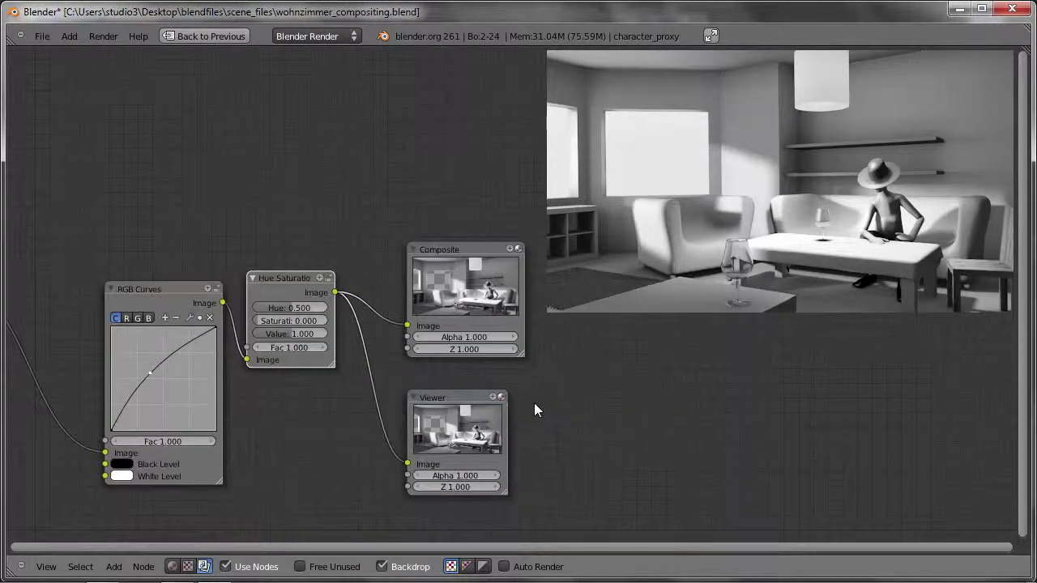
{"action": "scroll", "coordinate": [534, 406], "scroll_direction": "up", "scroll_amount": 2}
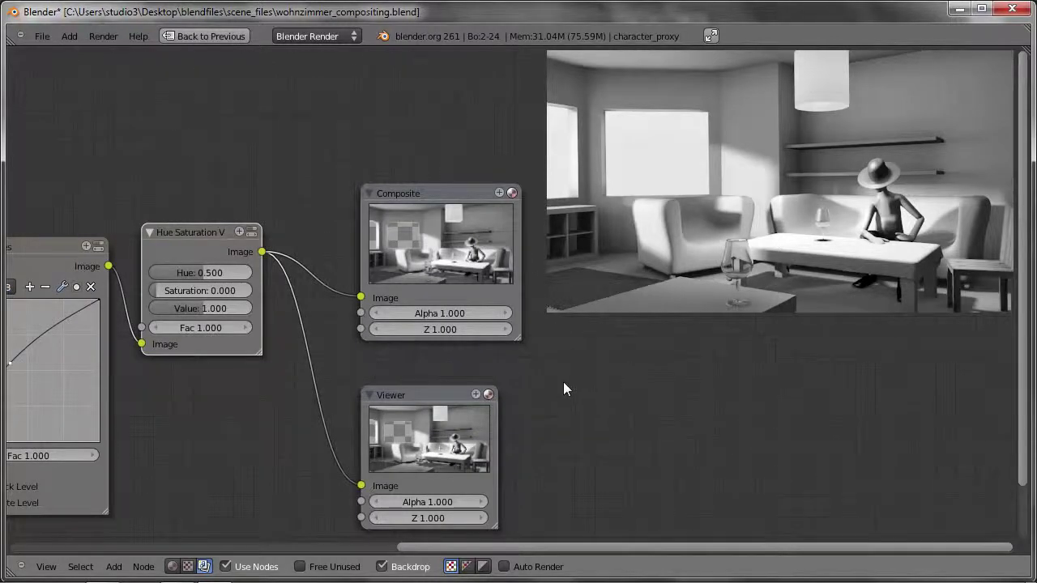
- Add a SplitViewer node and feed it the Hue Saturation image output
{"action": "key", "text": "shift+a"}
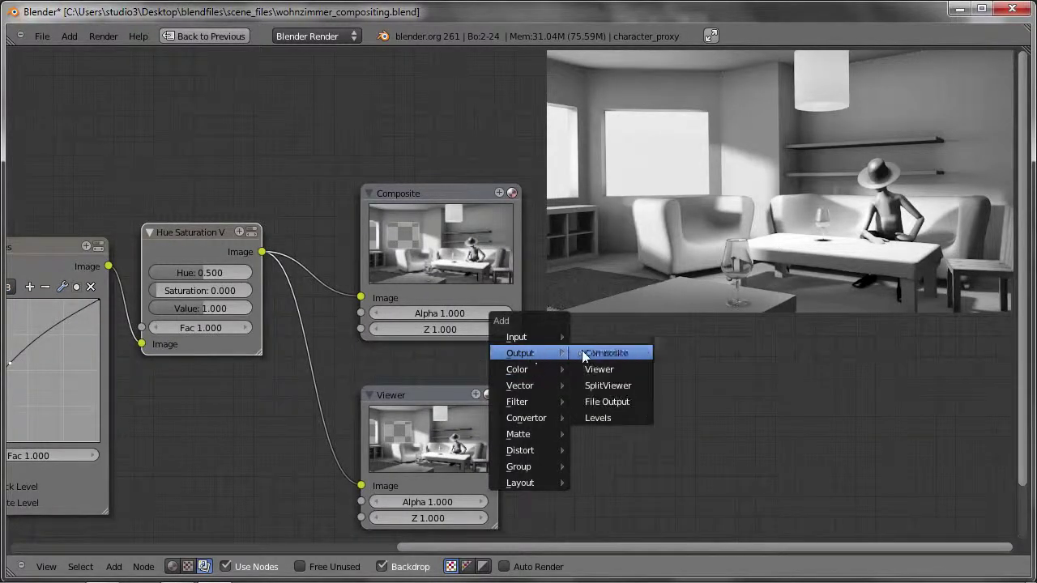
{"action": "mouse_move", "coordinate": [521, 353]}
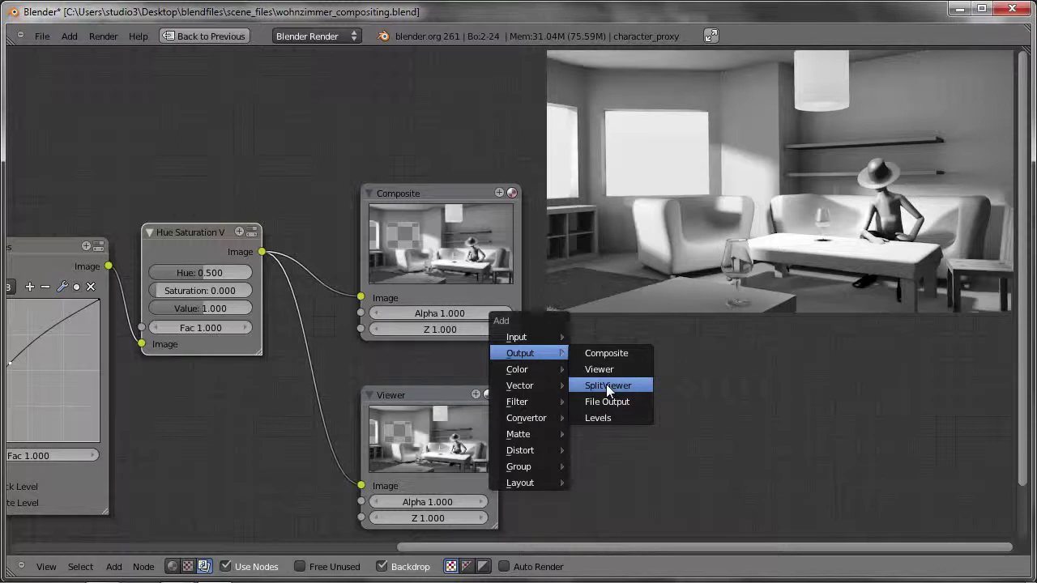
{"action": "left_click", "coordinate": [607, 387]}
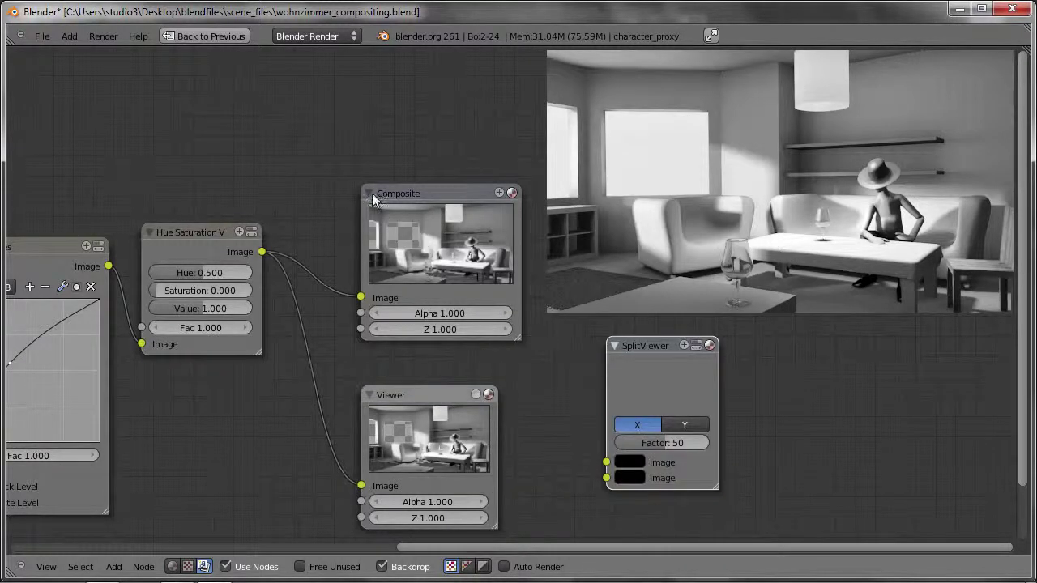
{"action": "mouse_move", "coordinate": [262, 252]}
{"action": "left_mouse_down"}
{"action": "mouse_move", "coordinate": [382, 270]}
{"action": "mouse_move", "coordinate": [478, 371]}
{"action": "mouse_move", "coordinate": [607, 463]}
{"action": "left_mouse_up"}
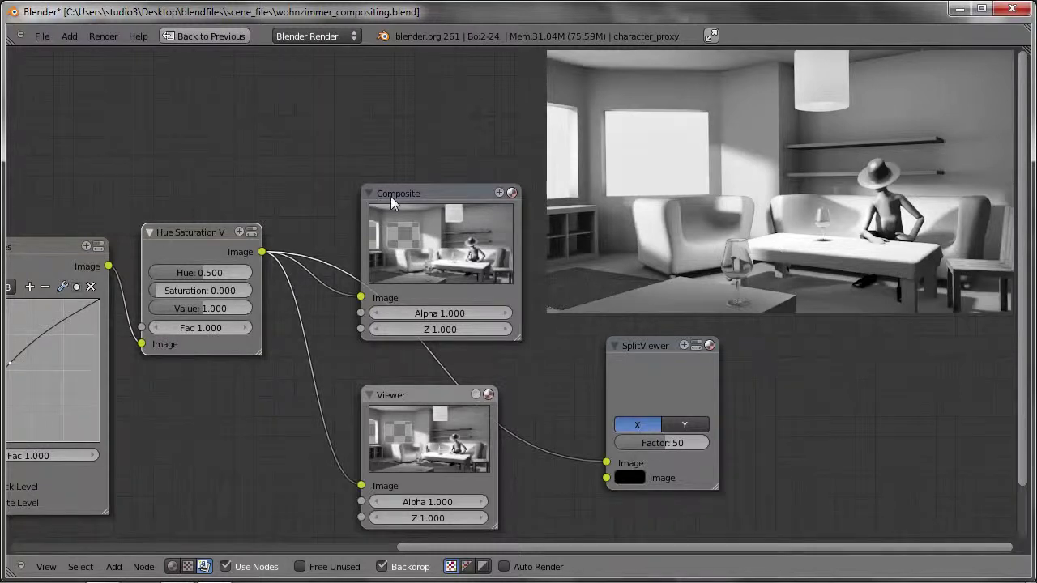
- Collapse the Composite and Viewer nodes, moving Composite up and Viewer down
{"action": "left_click", "coordinate": [370, 193]}
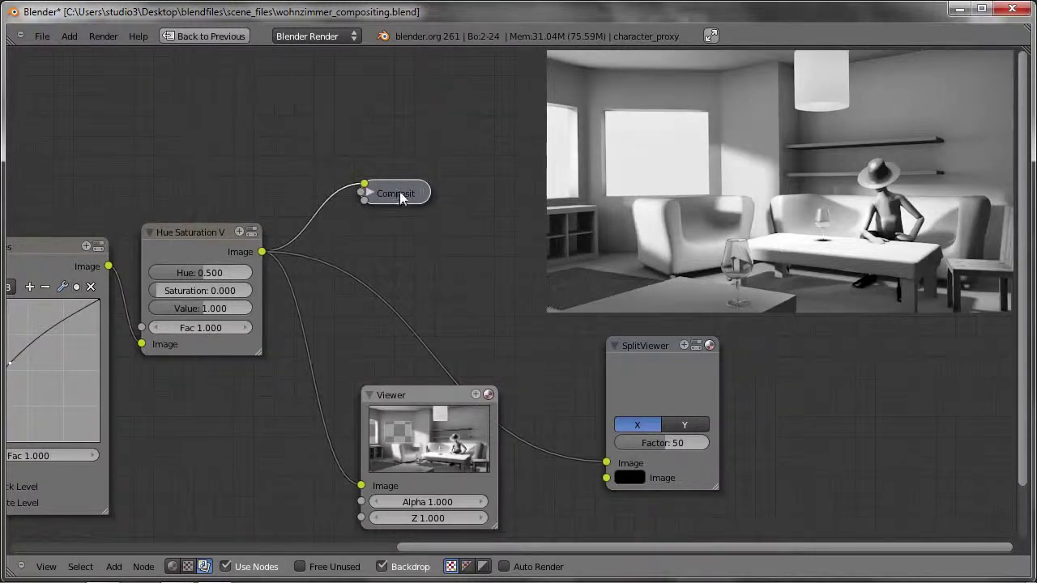
{"action": "left_click_drag", "start_coordinate": [391, 197], "coordinate": [384, 156]}
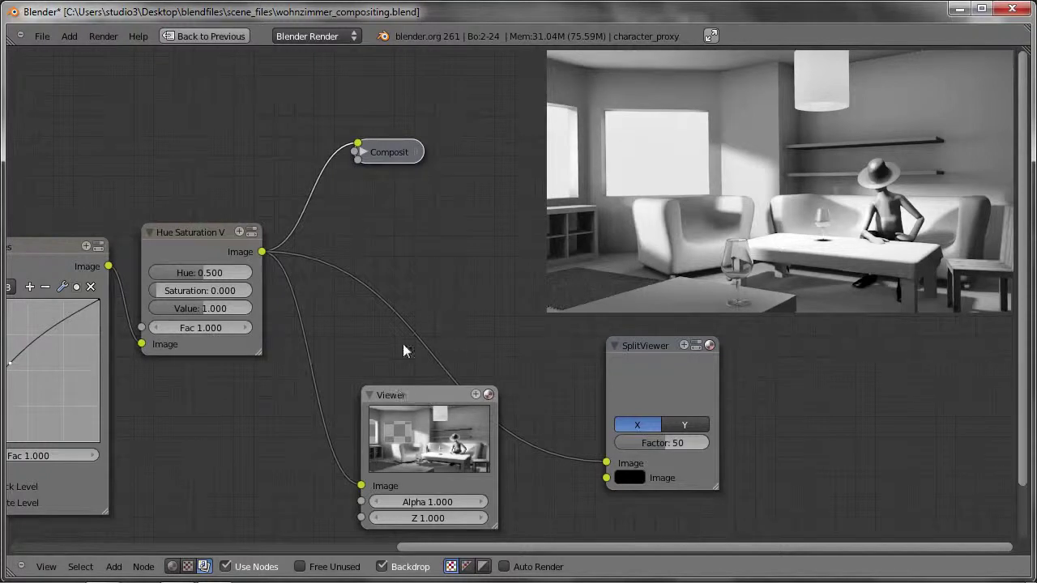
{"action": "left_click", "coordinate": [371, 395]}
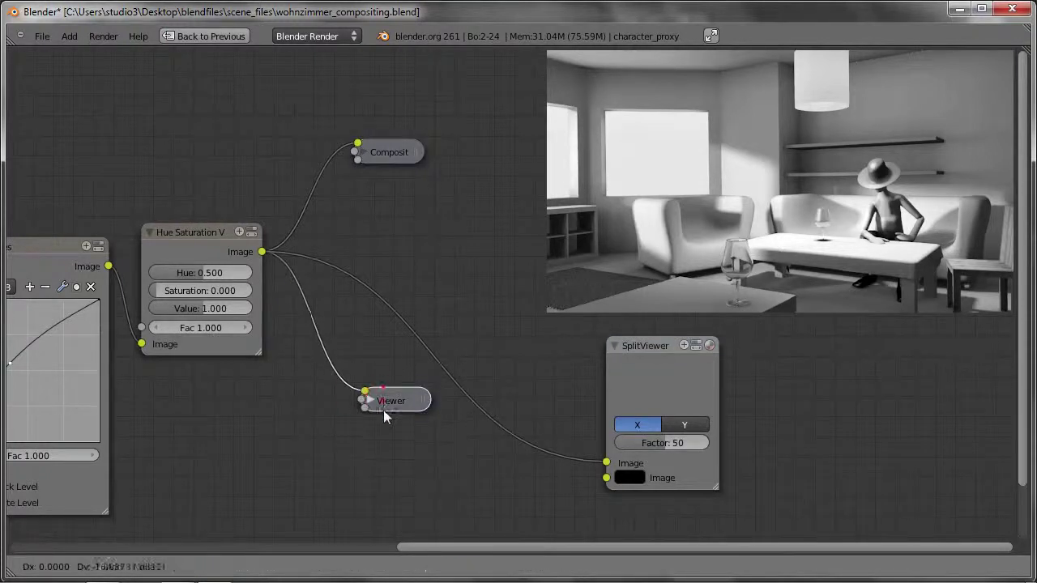
{"action": "left_click_drag", "start_coordinate": [384, 398], "coordinate": [383, 460]}
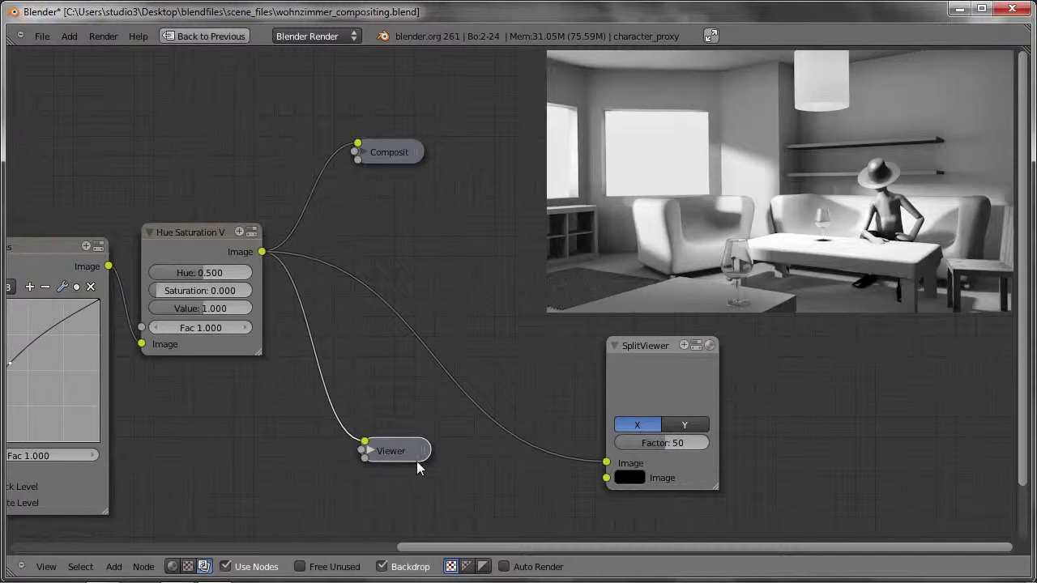
- Rearrange the nodes and link RGB Curves' output into the SplitViewer's second image input
{"action": "left_click_drag", "start_coordinate": [631, 376], "coordinate": [564, 262]}
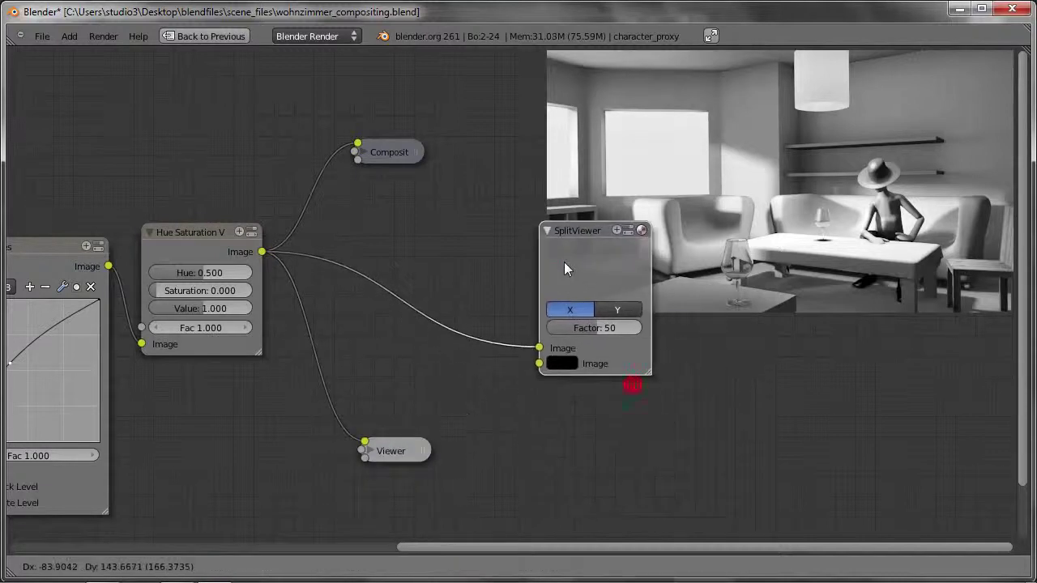
{"action": "middle_click_drag", "start_coordinate": [198, 277], "coordinate": [349, 343]}
{"action": "mouse_move", "coordinate": [325, 298]}
{"action": "left_mouse_down"}
{"action": "mouse_move", "coordinate": [341, 153]}
{"action": "mouse_move", "coordinate": [339, 191]}
{"action": "left_mouse_up"}
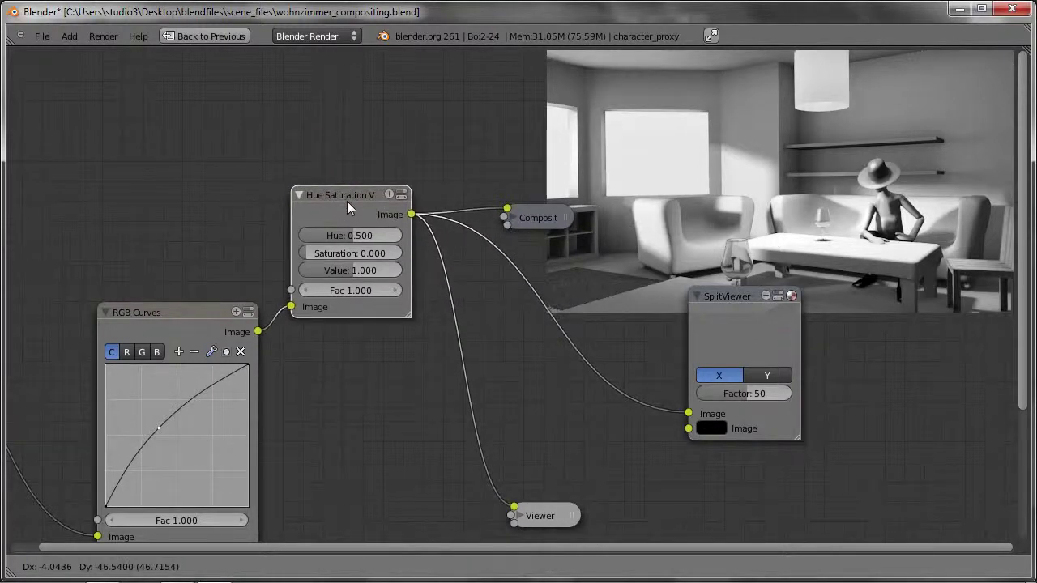
{"action": "middle_click_drag", "start_coordinate": [359, 363], "coordinate": [363, 321]}
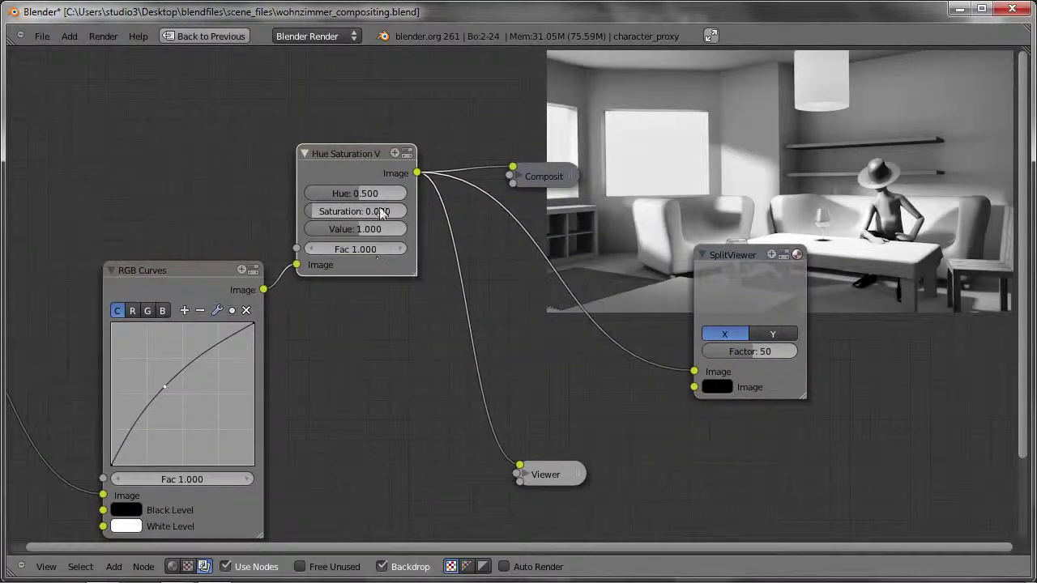
{"action": "mouse_move", "coordinate": [261, 289]}
{"action": "left_mouse_down"}
{"action": "mouse_move", "coordinate": [489, 361]}
{"action": "mouse_move", "coordinate": [694, 388]}
{"action": "left_mouse_up"}
- Set the SplitViewer factor to 63 and raise Hue Saturation's saturation to 0.272
{"action": "left_click_drag", "start_coordinate": [722, 325], "coordinate": [701, 376]}
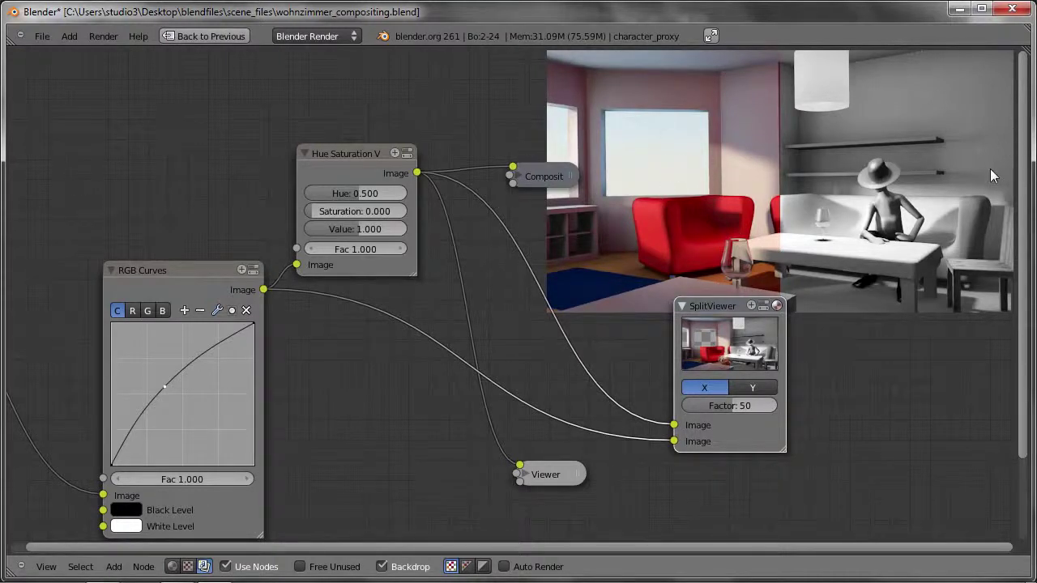
{"action": "mouse_move", "coordinate": [728, 408]}
{"action": "left_mouse_down"}
{"action": "mouse_move", "coordinate": [713, 405]}
{"action": "mouse_move", "coordinate": [760, 414]}
{"action": "mouse_move", "coordinate": [708, 406]}
{"action": "mouse_move", "coordinate": [757, 407]}
{"action": "mouse_move", "coordinate": [740, 409]}
{"action": "left_mouse_up"}
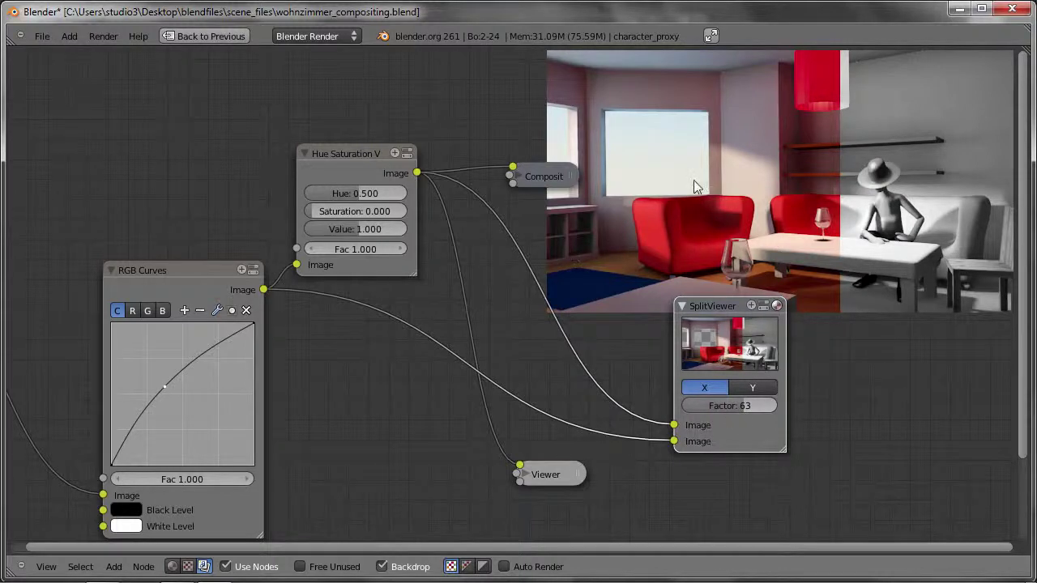
{"action": "left_click_drag", "start_coordinate": [310, 219], "coordinate": [329, 214]}
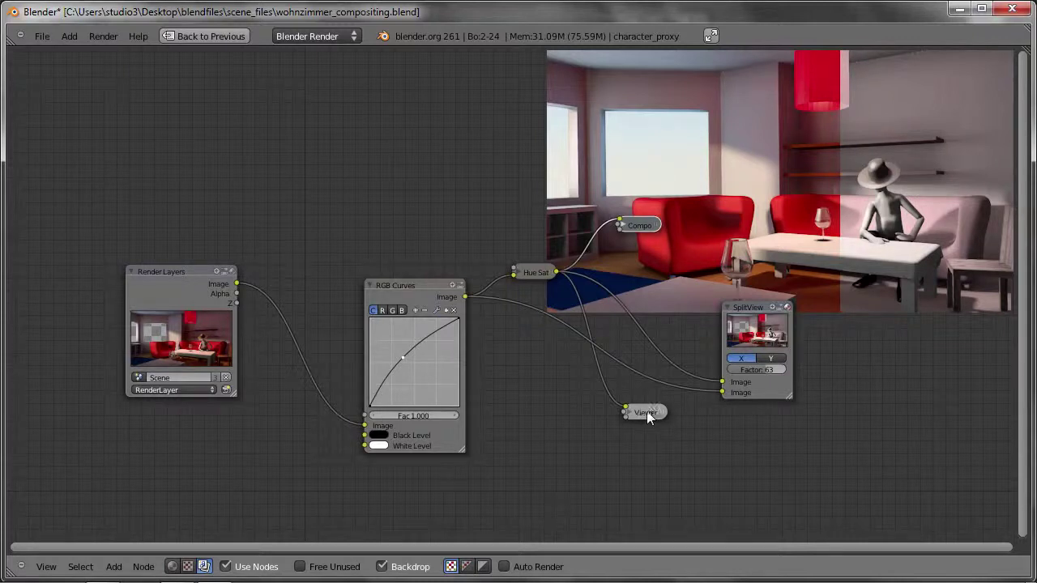
- Toggle the backdrop between the plain Viewer preview and the SplitViewer comparison
{"action": "left_click", "coordinate": [646, 415]}
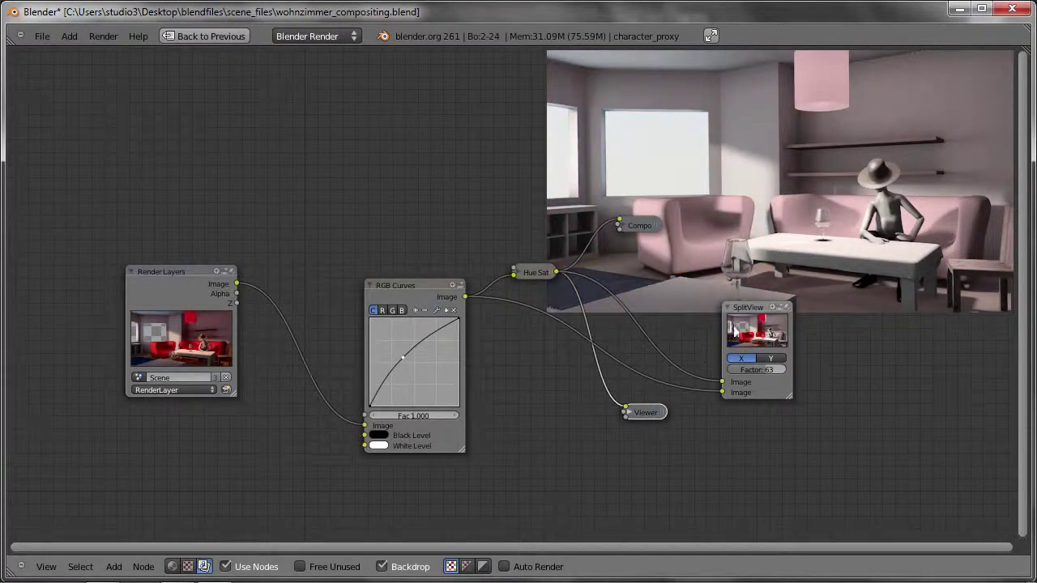
{"action": "left_click_drag", "start_coordinate": [740, 334], "coordinate": [734, 322]}
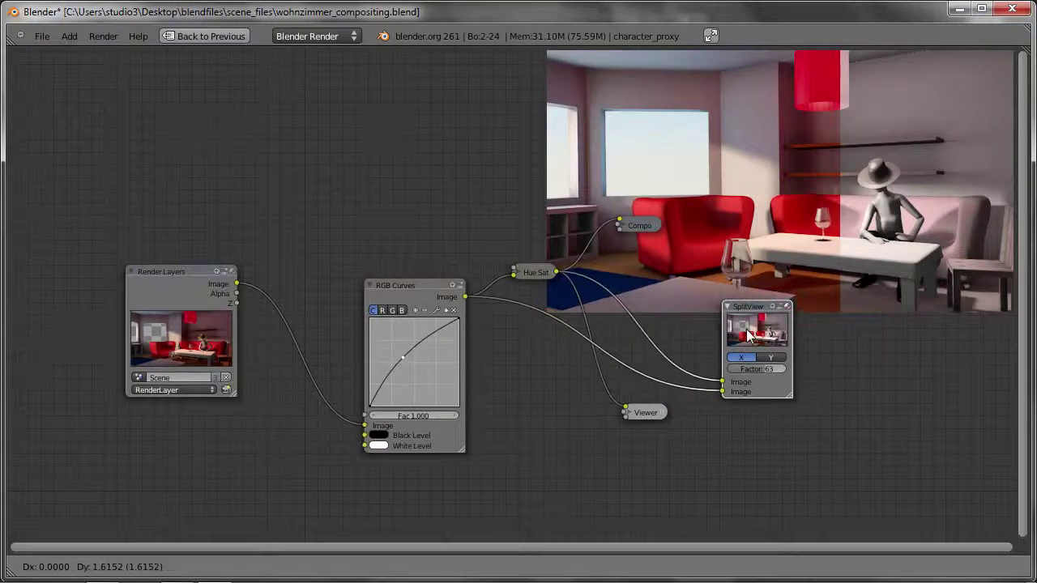
{"action": "left_click", "coordinate": [658, 414]}
{"action": "key", "text": "ctrl+z"}
{"action": "left_click", "coordinate": [656, 412]}
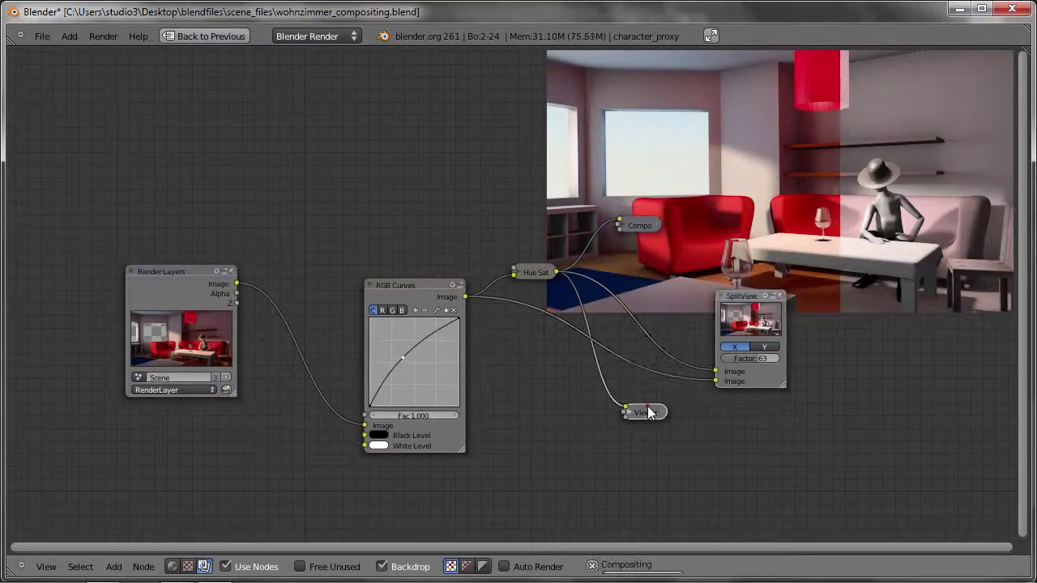
{"action": "left_click", "coordinate": [734, 324]}
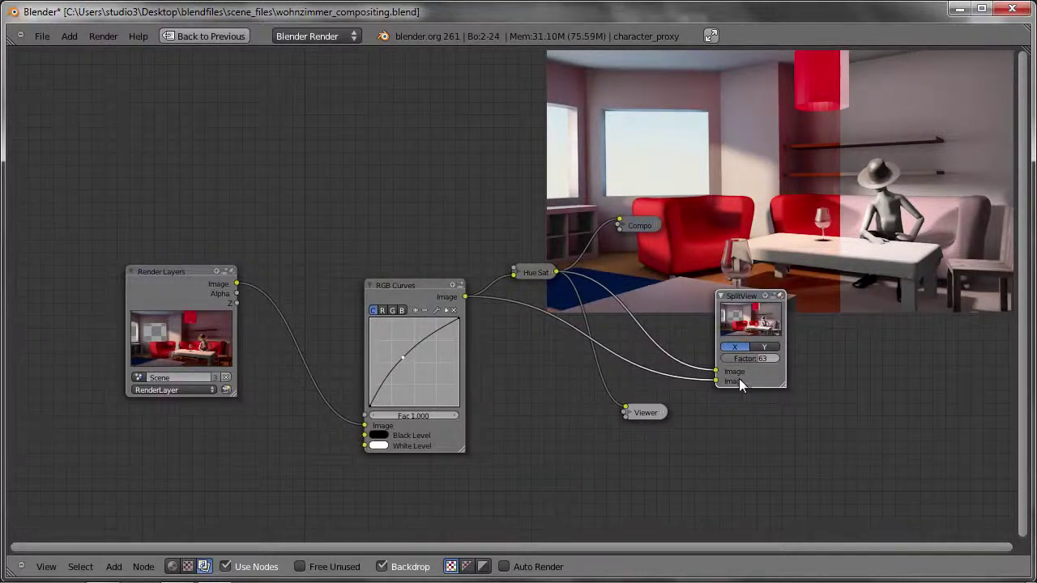
- Cut the SplitViewer's input links, collapse it, and park it at the bottom right
{"action": "mouse_move", "coordinate": [733, 325]}
{"action": "left_mouse_down"}
{"action": "mouse_move", "coordinate": [848, 341]}
{"action": "mouse_move", "coordinate": [828, 372]}
{"action": "mouse_move", "coordinate": [821, 354]}
{"action": "left_mouse_up"}
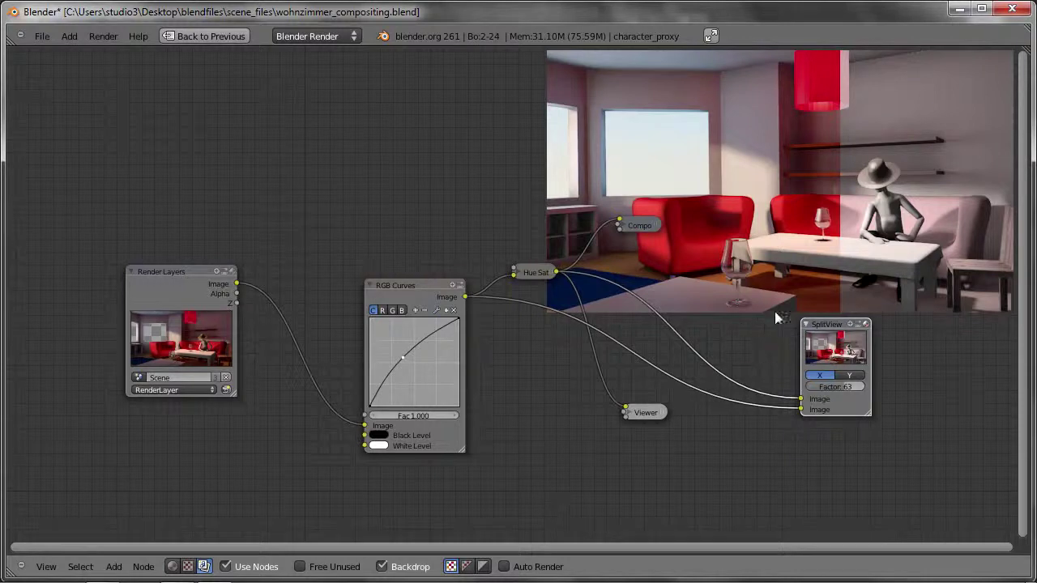
{"action": "right_click_drag", "start_coordinate": [761, 322], "coordinate": [754, 361], "text": "ctrl"}
{"action": "right_click_drag", "start_coordinate": [750, 364], "coordinate": [737, 447], "text": "ctrl"}
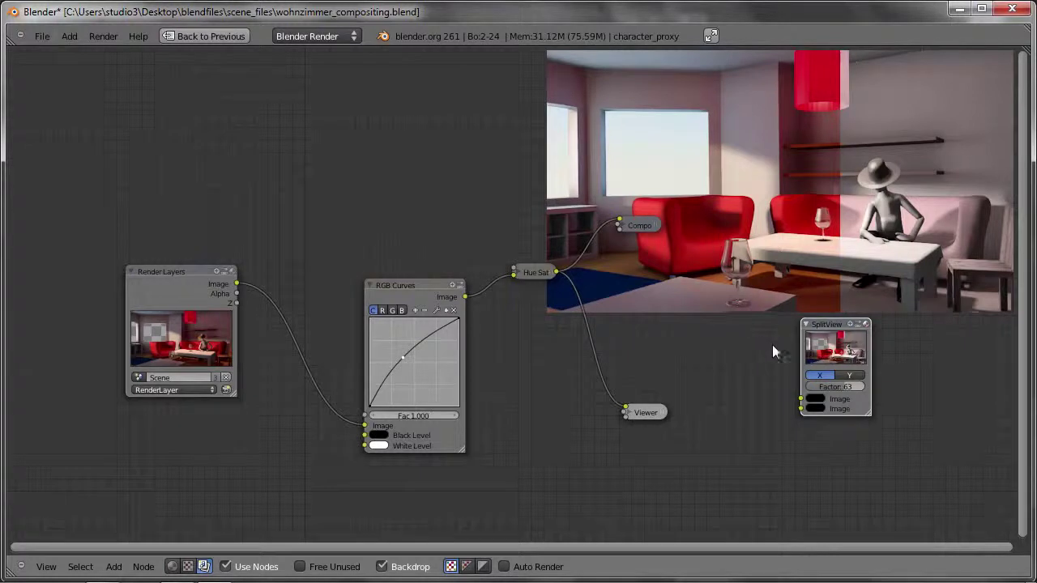
{"action": "left_click", "coordinate": [806, 325]}
{"action": "mouse_move", "coordinate": [820, 325]}
{"action": "left_mouse_down"}
{"action": "mouse_move", "coordinate": [940, 508]}
{"action": "mouse_move", "coordinate": [978, 527]}
{"action": "left_mouse_up"}
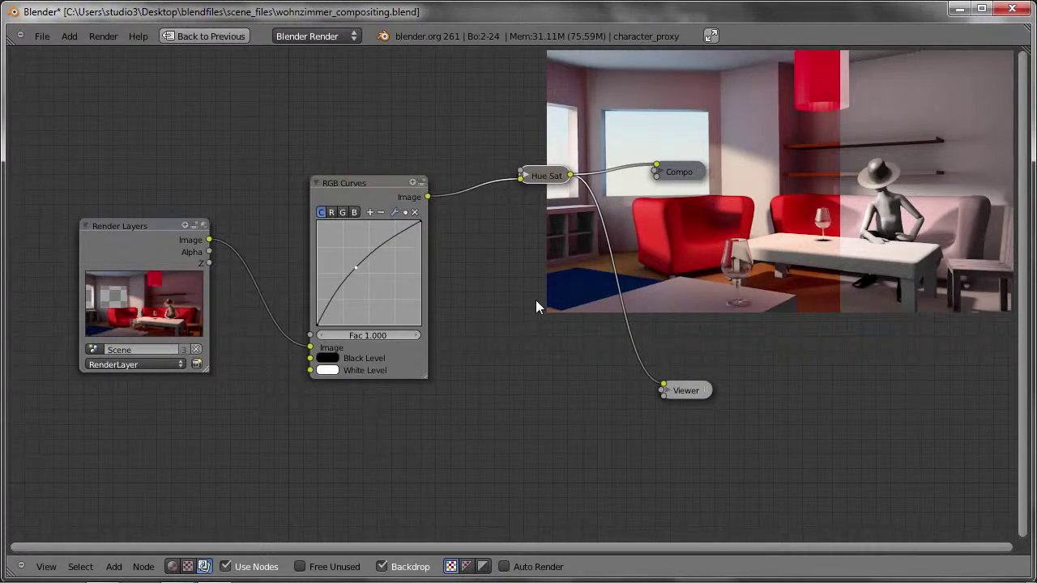
- Add a Soften filter node and insert it between Hue Saturation and the Viewer
{"action": "key", "text": "shift+a"}
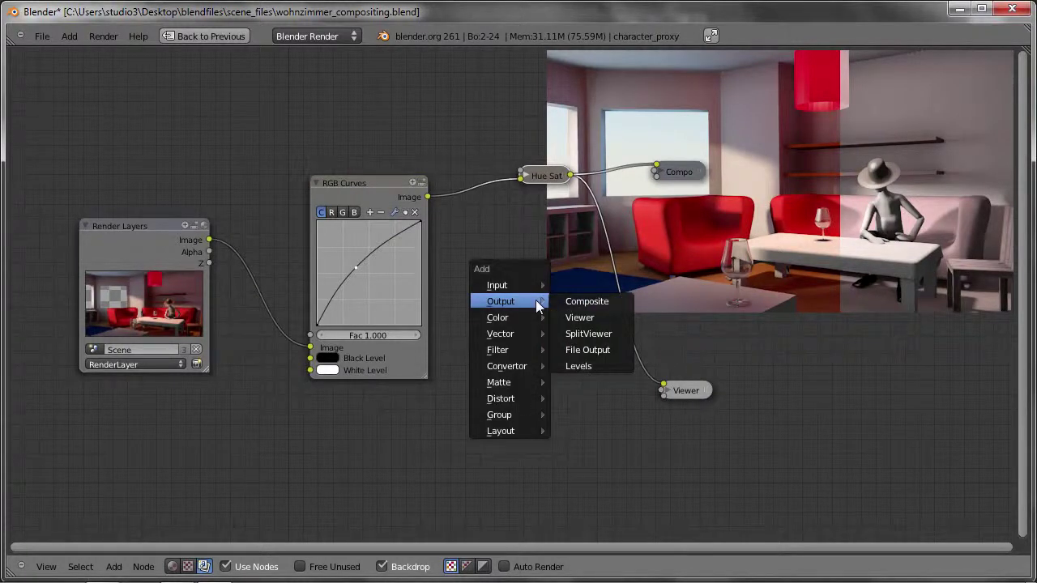
{"action": "mouse_move", "coordinate": [502, 351]}
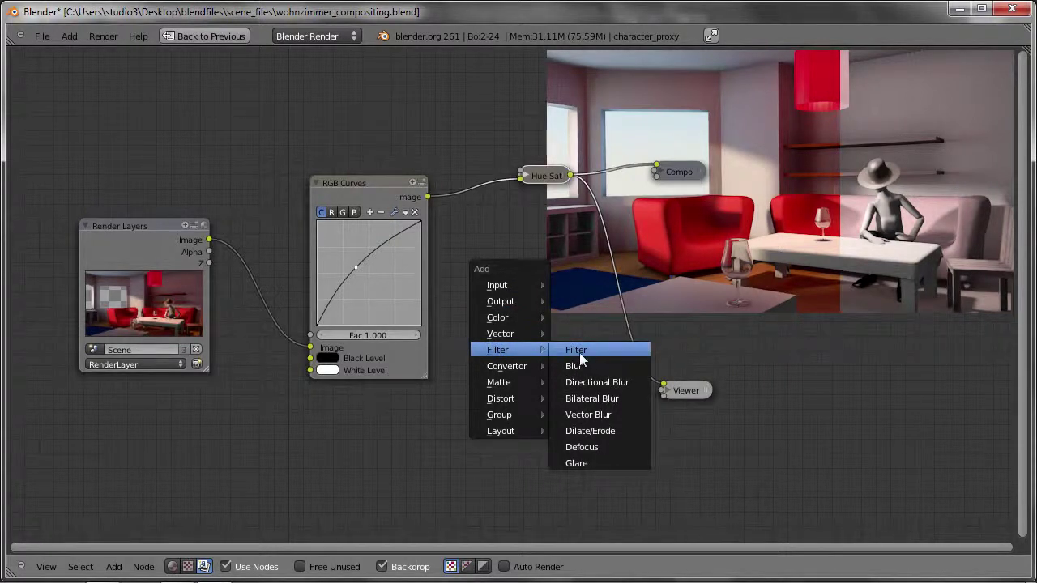
{"action": "left_click", "coordinate": [580, 356]}
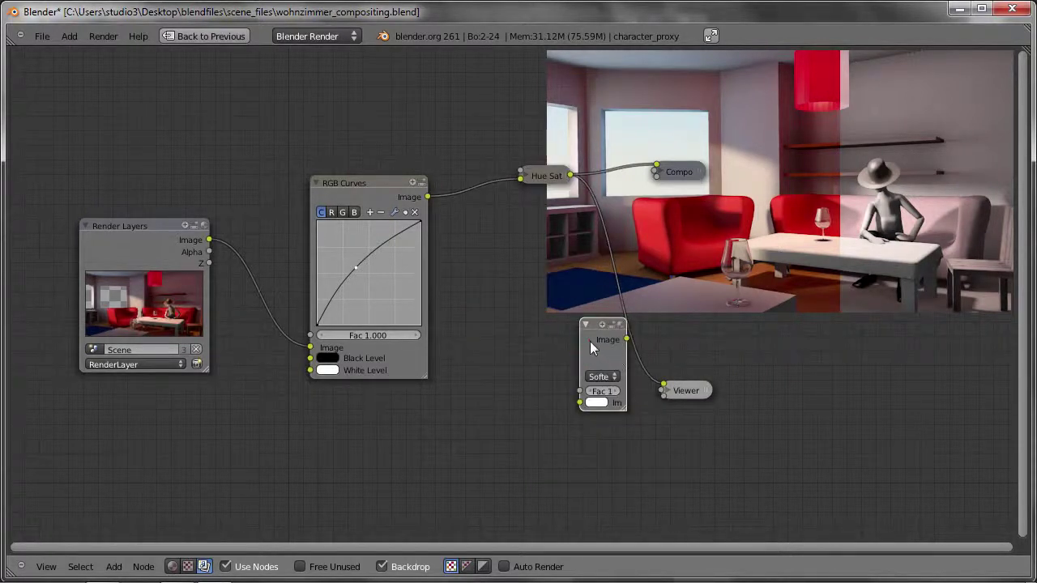
{"action": "left_click", "coordinate": [580, 339]}
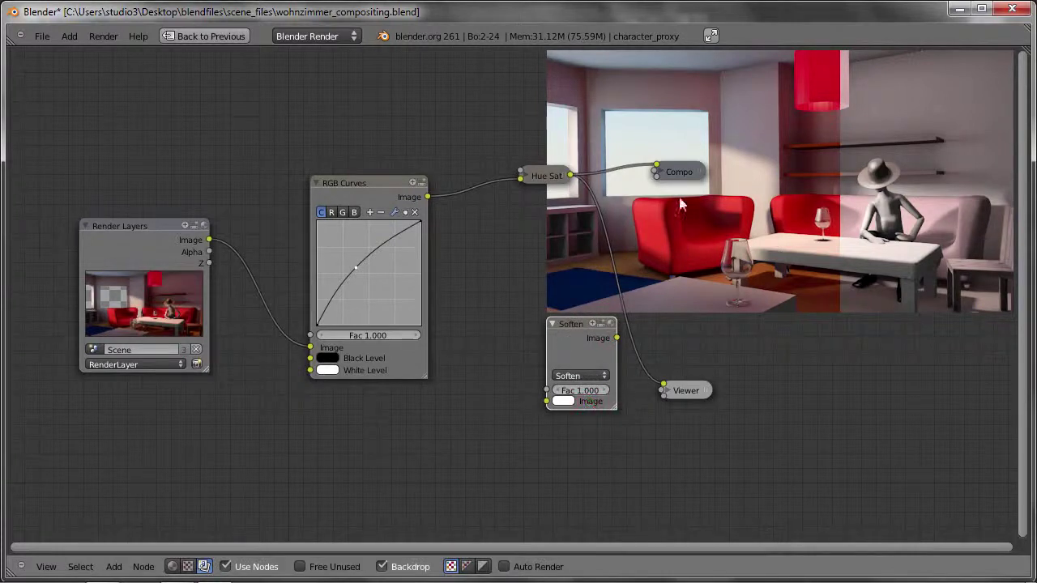
{"action": "left_click_drag", "start_coordinate": [679, 172], "coordinate": [748, 133]}
{"action": "mouse_move", "coordinate": [535, 176]}
{"action": "left_mouse_down"}
{"action": "mouse_move", "coordinate": [481, 206]}
{"action": "mouse_move", "coordinate": [510, 198]}
{"action": "left_mouse_up"}
{"action": "mouse_move", "coordinate": [582, 343]}
{"action": "left_mouse_down"}
{"action": "mouse_move", "coordinate": [495, 286]}
{"action": "mouse_move", "coordinate": [615, 240]}
{"action": "left_mouse_up"}
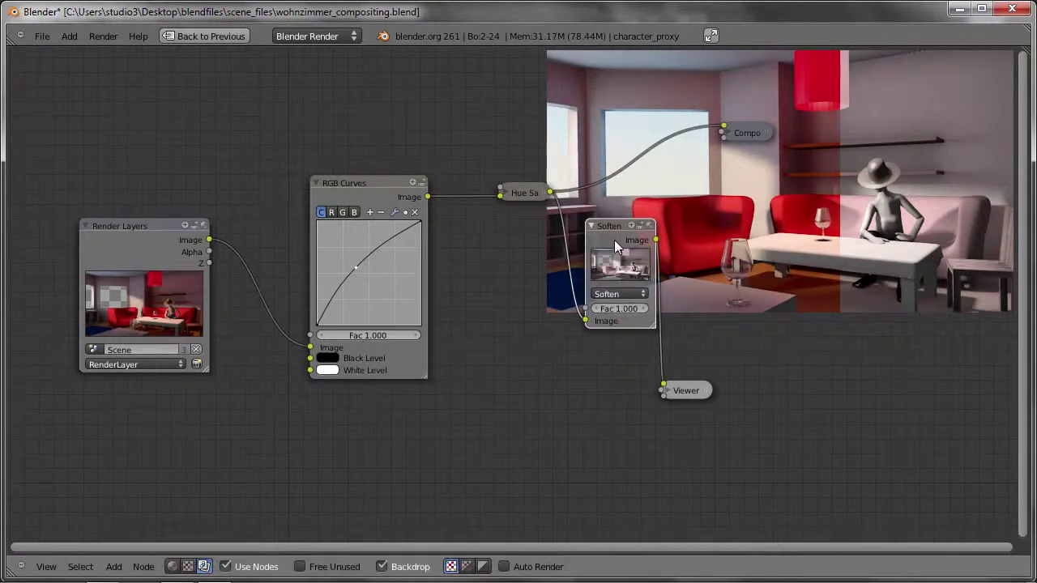
- Rearrange the Viewer and Soften nodes and compare the Soften and Hue Saturation previews
{"action": "left_click", "coordinate": [690, 390]}
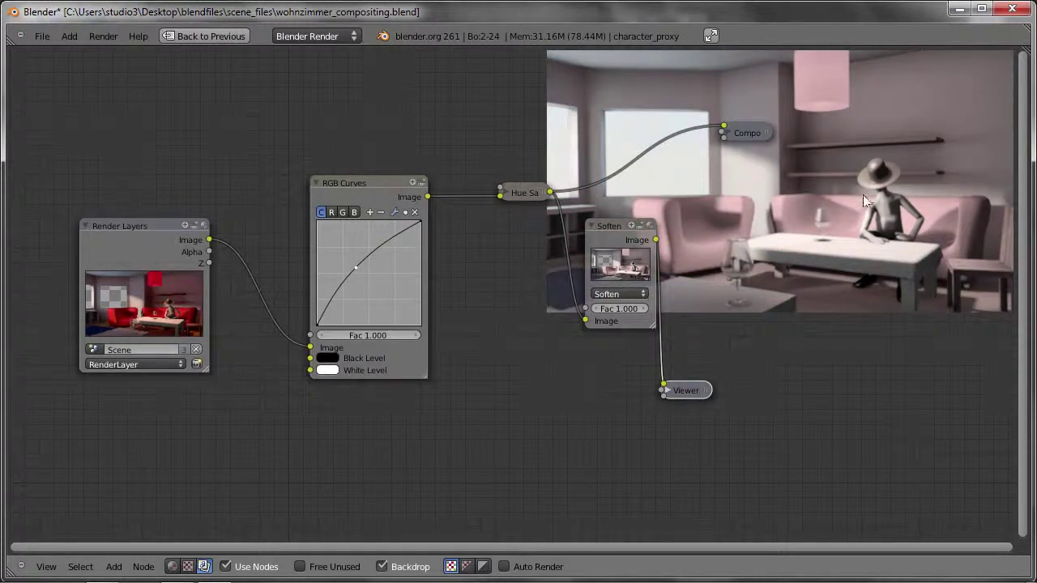
{"action": "left_click_drag", "start_coordinate": [674, 394], "coordinate": [737, 392]}
{"action": "left_click_drag", "start_coordinate": [658, 277], "coordinate": [659, 406]}
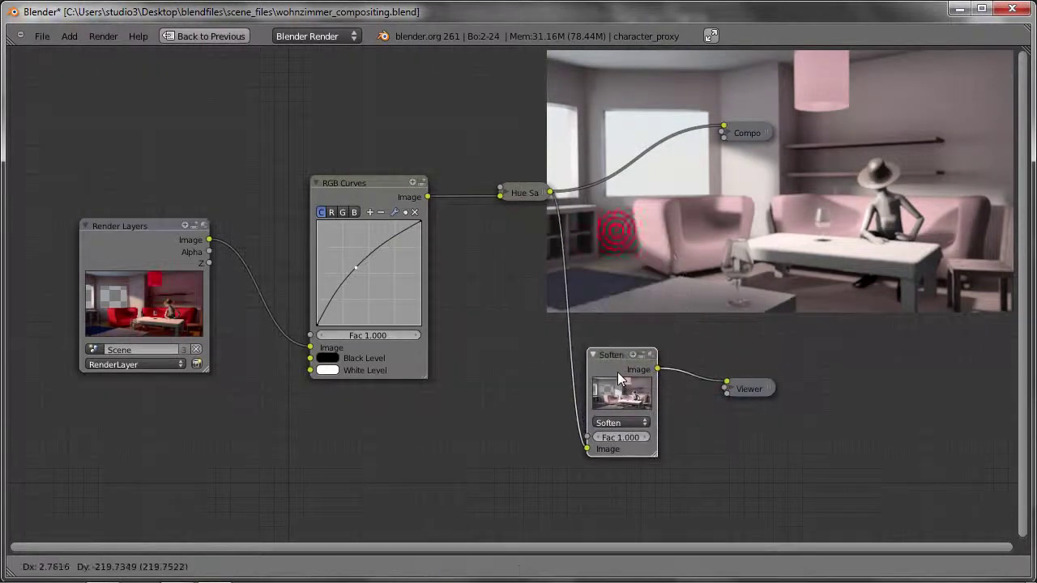
{"action": "left_click", "coordinate": [530, 192], "text": "ctrl+shift"}
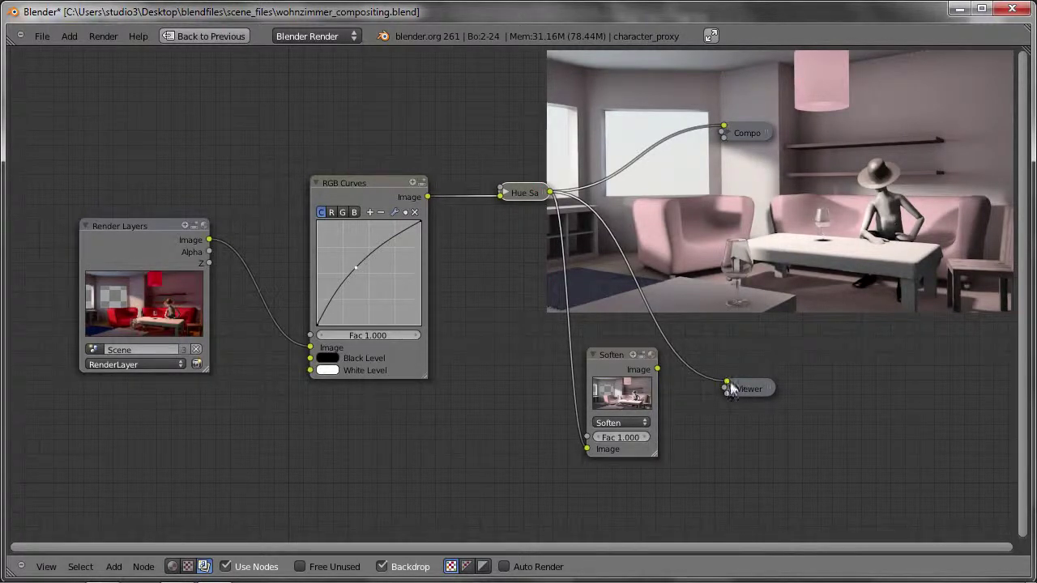
{"action": "left_click", "coordinate": [616, 357], "text": "ctrl+shift"}
{"action": "left_click", "coordinate": [528, 194], "text": "ctrl+shift"}
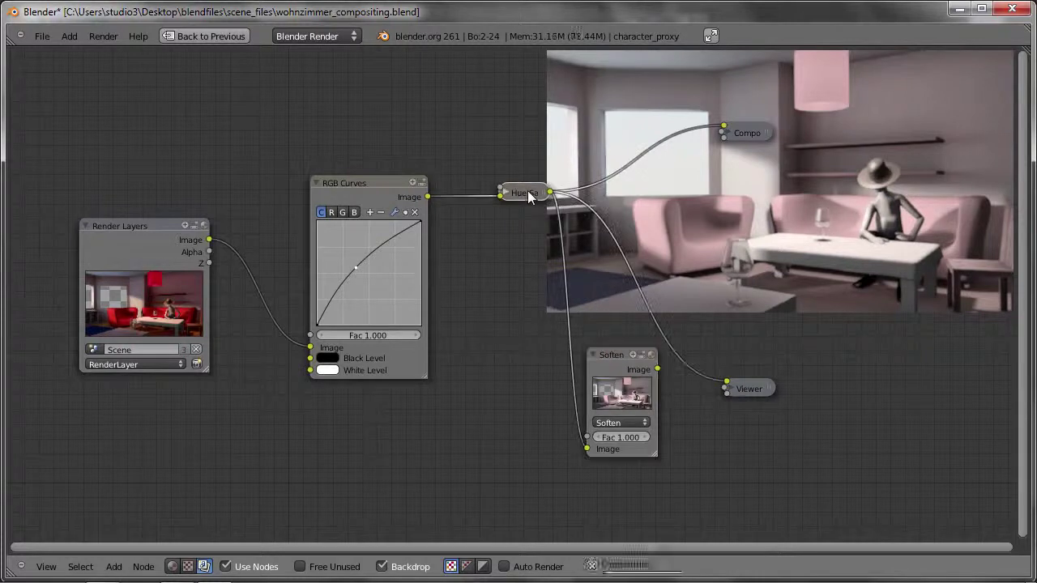
{"action": "left_click", "coordinate": [616, 360], "text": "ctrl+shift"}
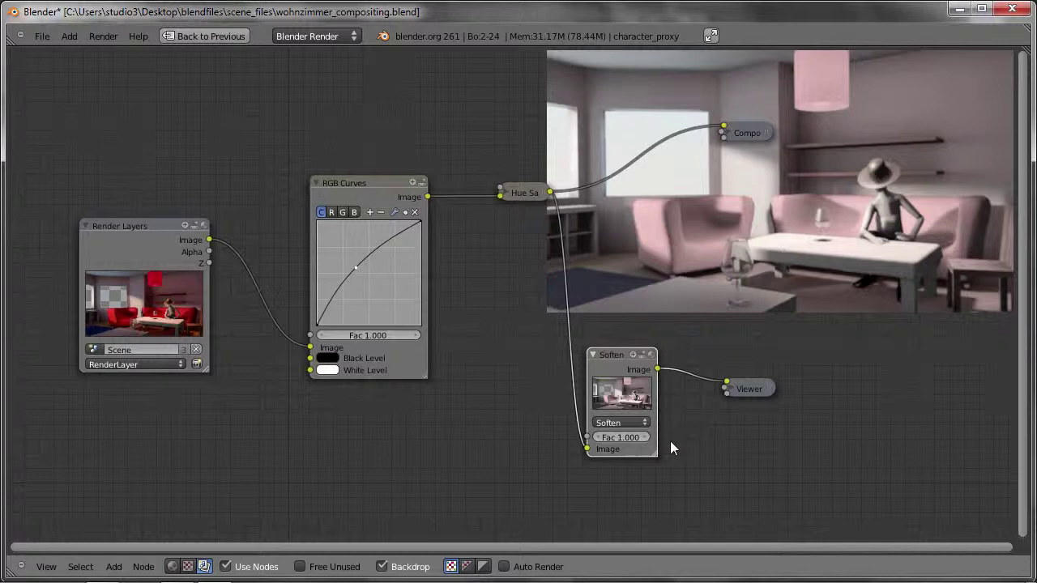
- Cycle the filter type through Laplace, Sobel, Prewitt and Kirsch, finally choosing Sharpen
{"action": "left_click", "coordinate": [630, 423]}
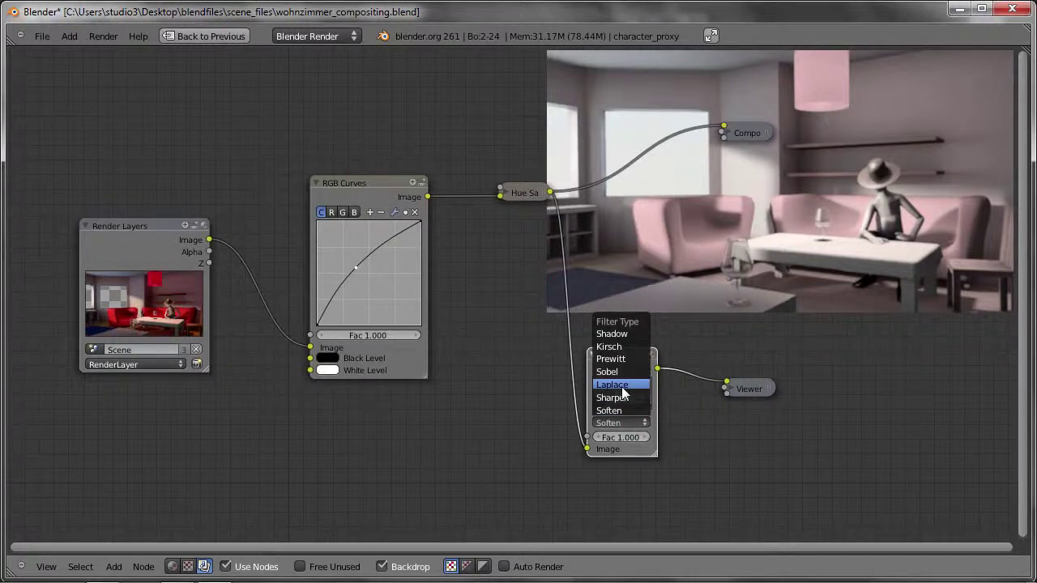
{"action": "left_click", "coordinate": [624, 392]}
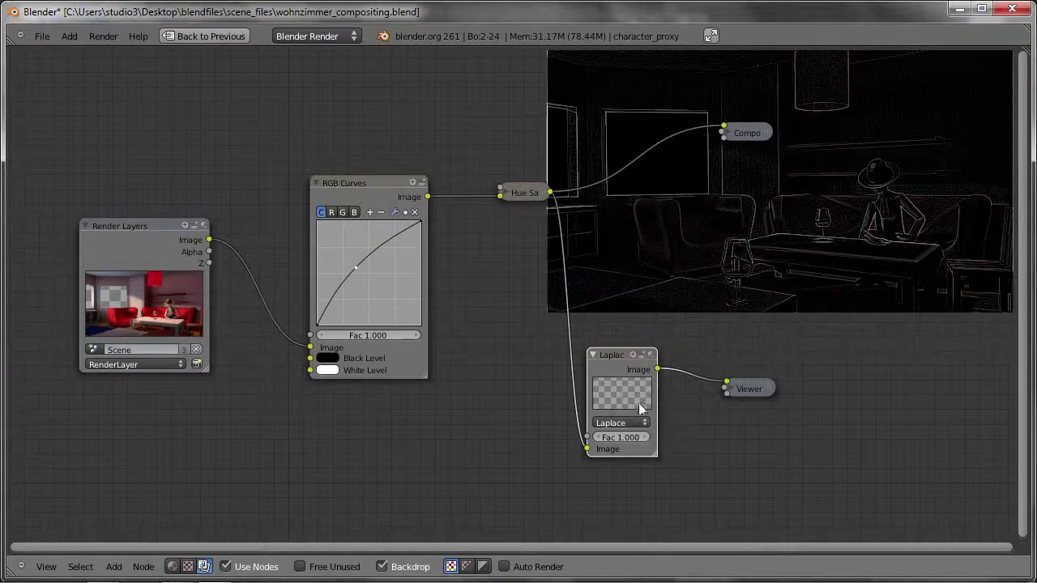
{"action": "left_click", "coordinate": [623, 423]}
{"action": "left_click", "coordinate": [617, 407]}
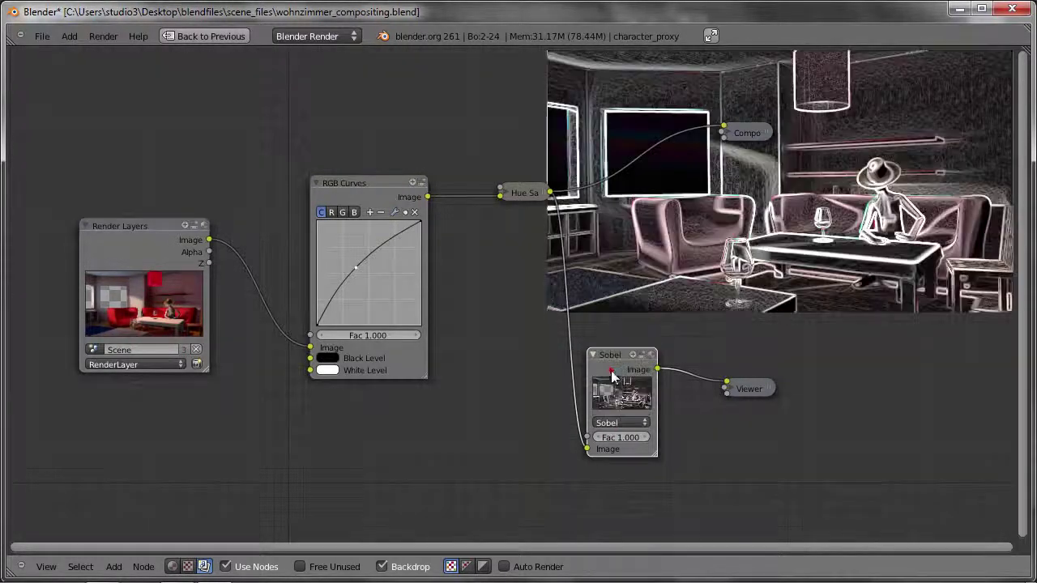
{"action": "left_click", "coordinate": [622, 423]}
{"action": "left_click", "coordinate": [613, 360]}
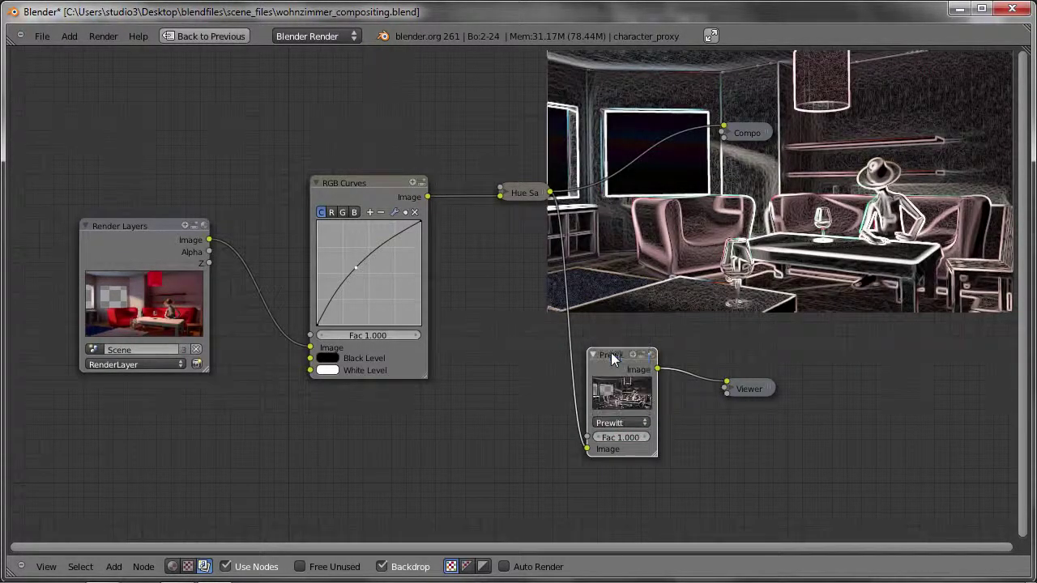
{"action": "left_click", "coordinate": [623, 423]}
{"action": "left_click", "coordinate": [617, 355]}
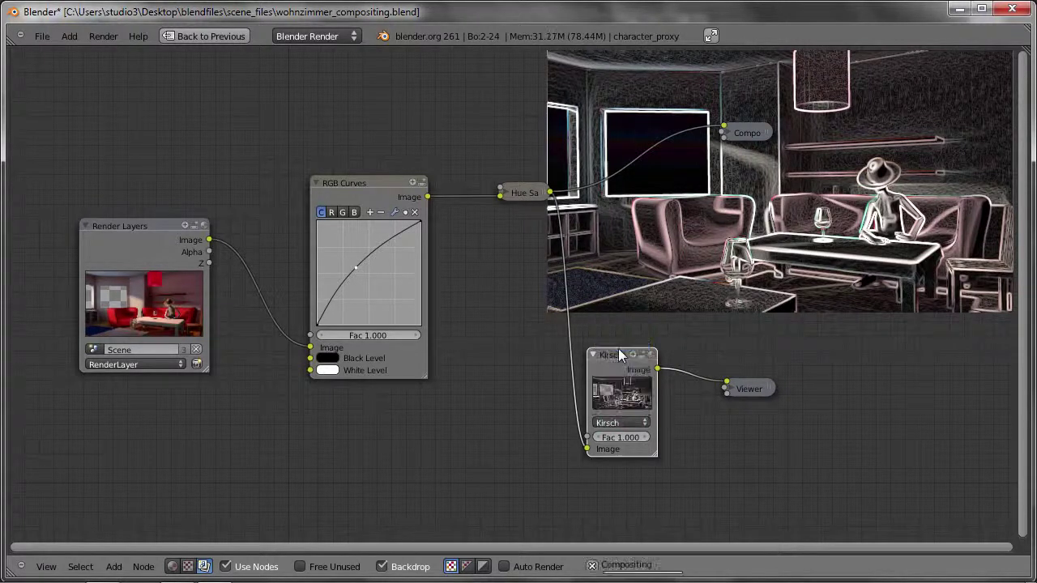
{"action": "left_click", "coordinate": [626, 424]}
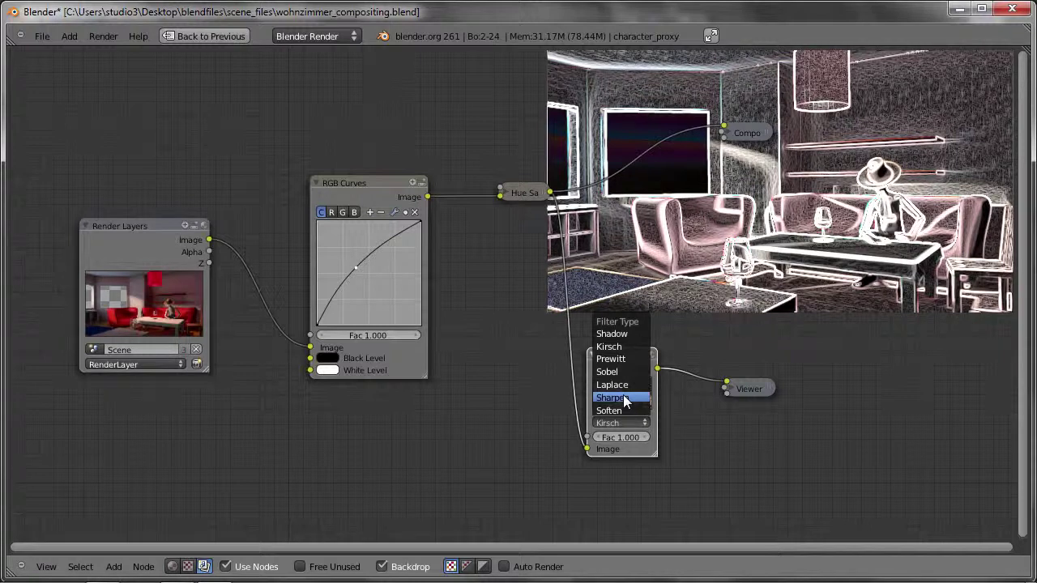
{"action": "left_click", "coordinate": [624, 397]}
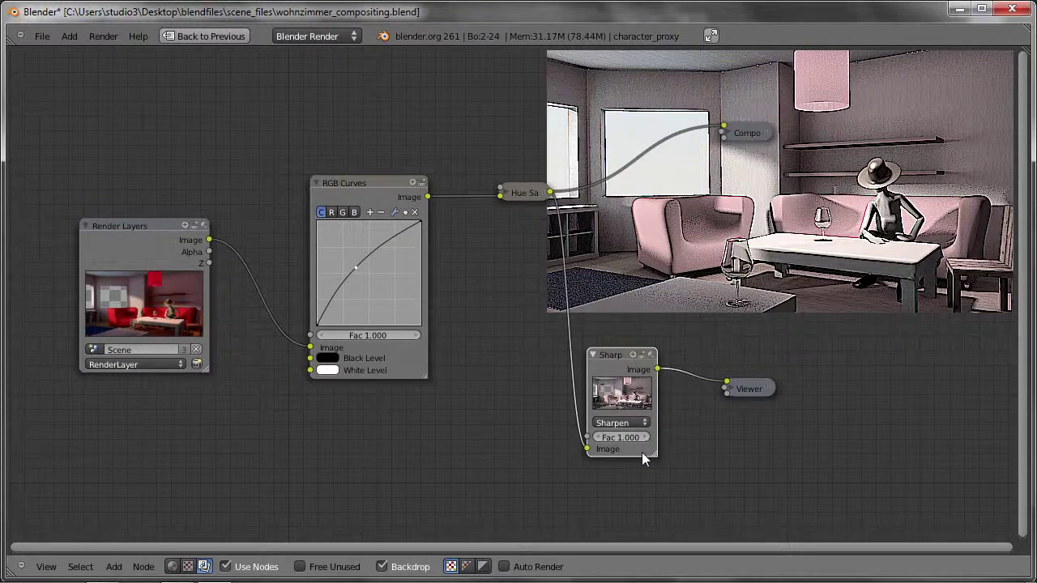
- Set the Sharpen node's Fac to 0.100
{"action": "scroll", "coordinate": [621, 447], "scroll_direction": "up", "scroll_amount": 2}
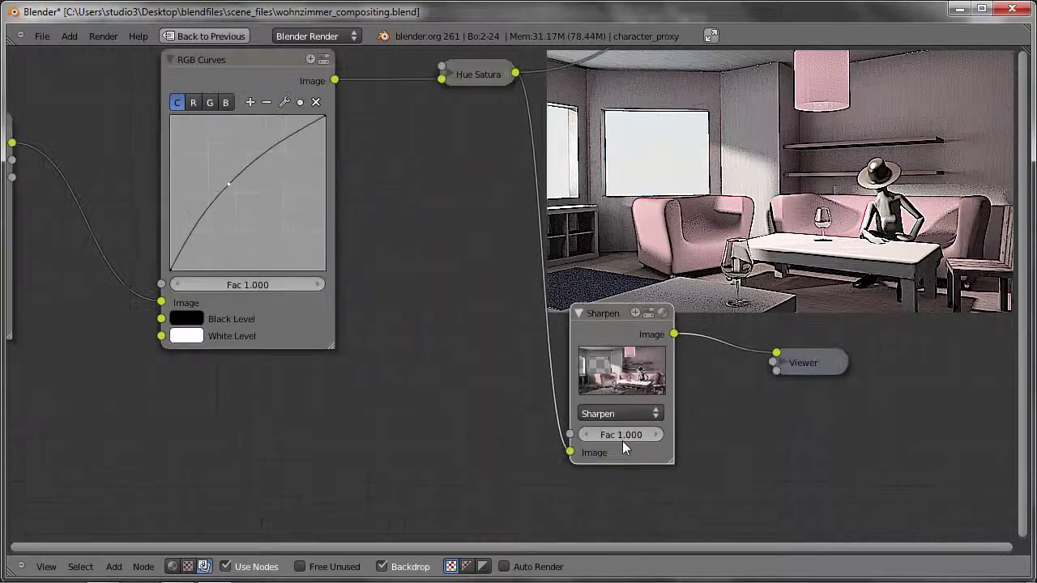
{"action": "scroll", "coordinate": [623, 441], "scroll_direction": "up", "scroll_amount": 1}
{"action": "left_click", "coordinate": [623, 436]}
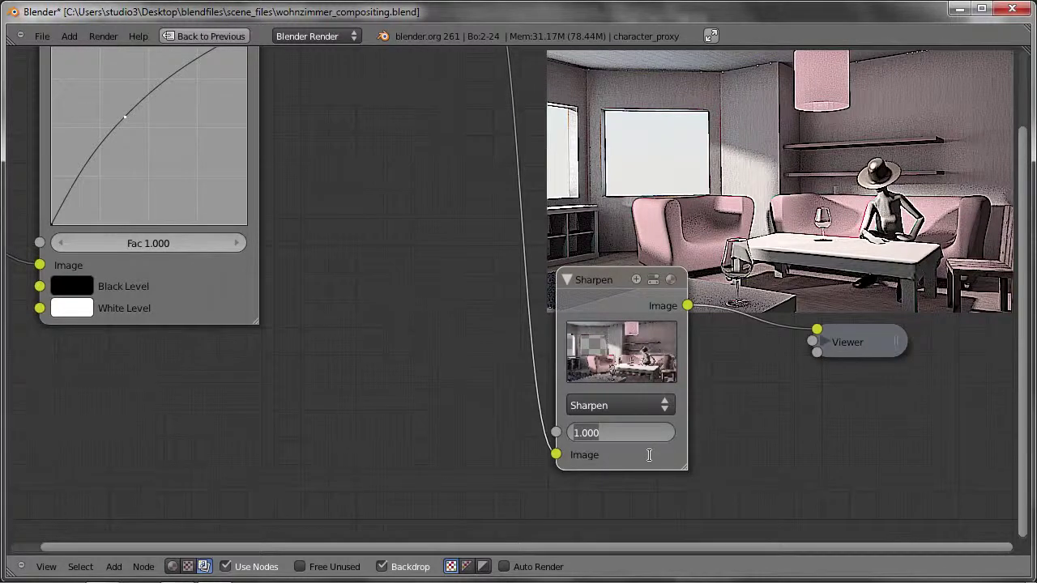
{"action": "key", "text": "BackSpace"}
{"action": "type", "text": ".1"}
{"action": "key", "text": "Return"}
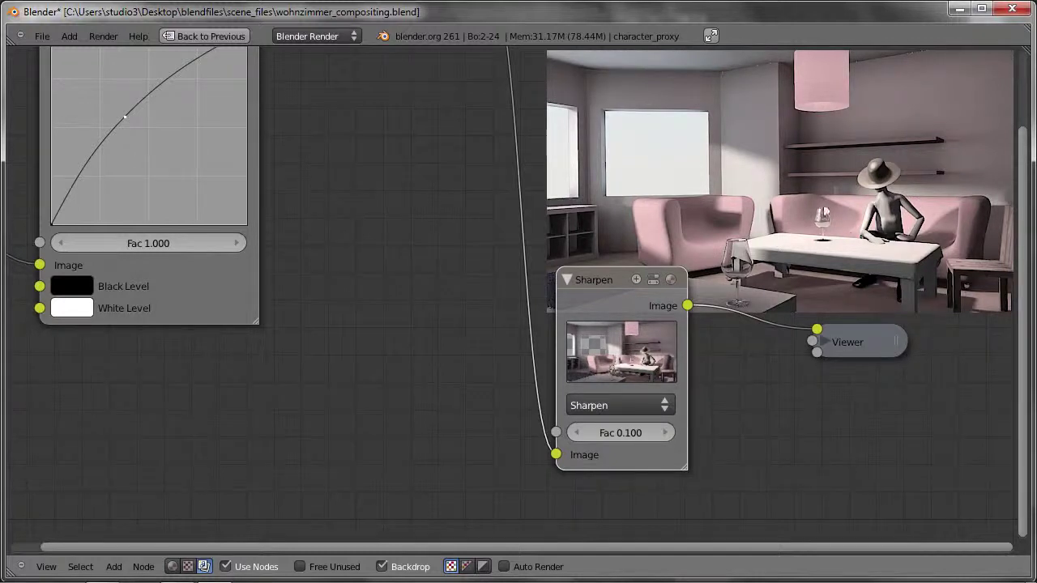
- Compare the unsharpened Hue Saturation preview against the sharpened result
{"action": "scroll", "coordinate": [714, 195], "scroll_direction": "down", "scroll_amount": 2}
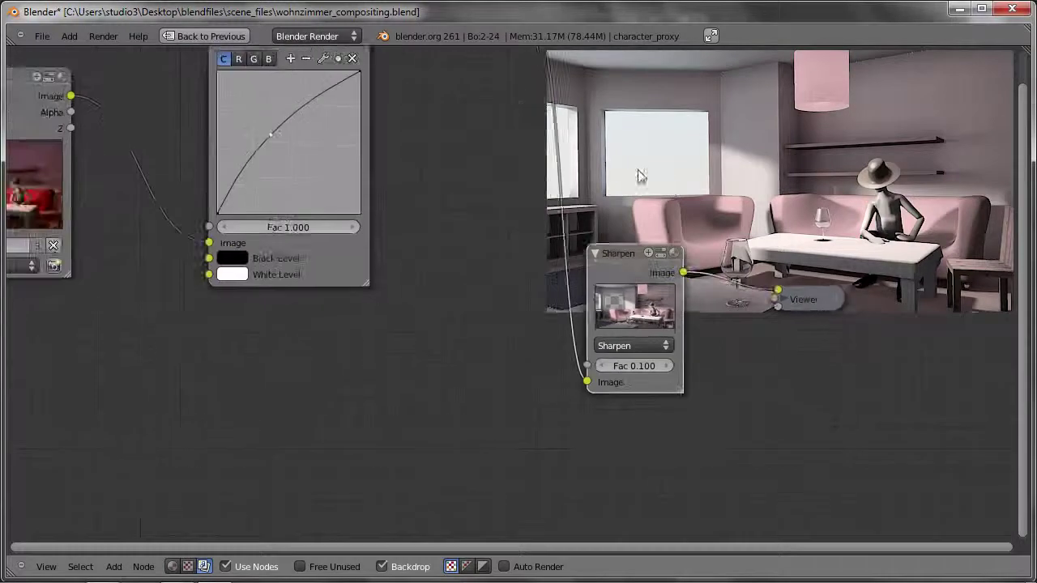
{"action": "middle_click_drag", "start_coordinate": [639, 174], "coordinate": [639, 299]}
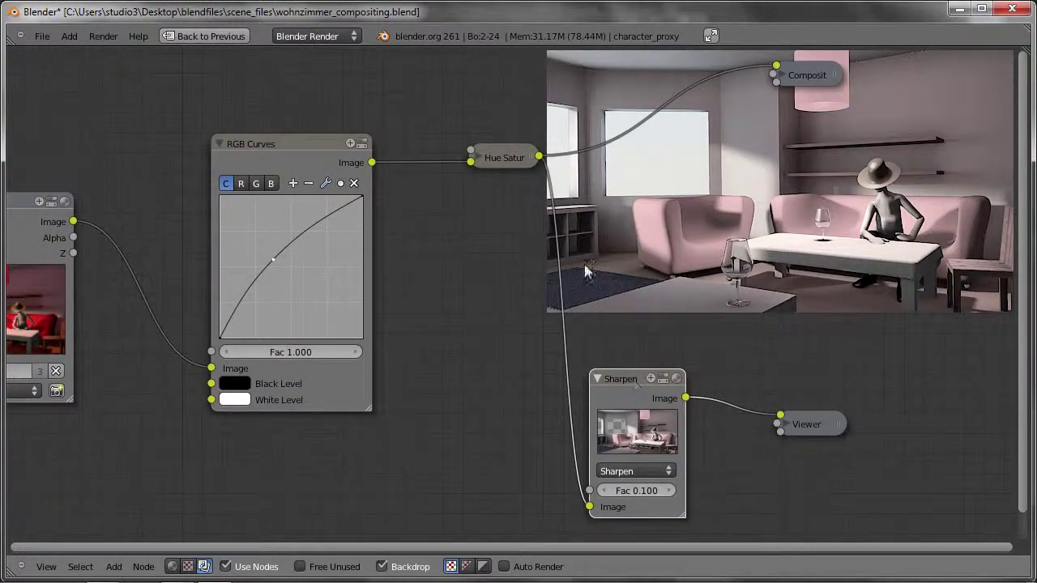
{"action": "left_click", "coordinate": [506, 154], "text": "ctrl+shift"}
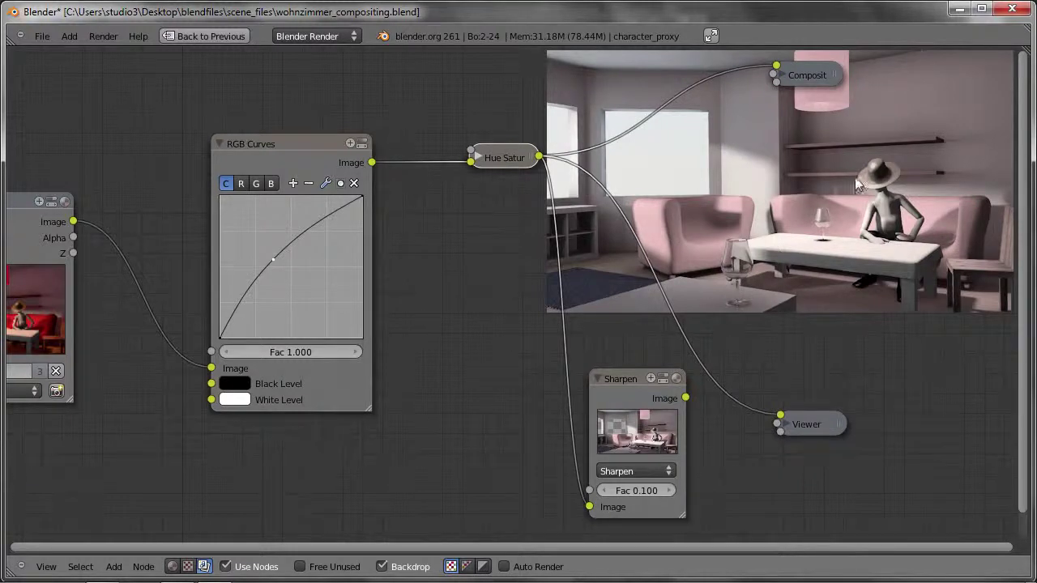
{"action": "left_click", "coordinate": [644, 386], "text": "ctrl+shift"}
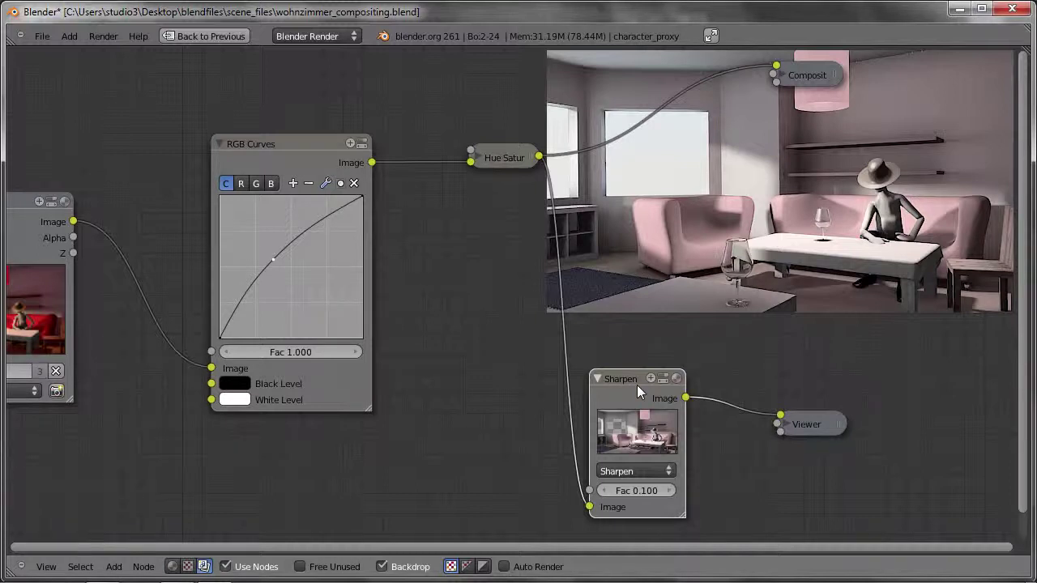
- Delete the Sharpen node and dissolve Hue Saturation, keeping RGB Curves linked to Composite and Viewer
{"action": "key", "text": "ctrl+x"}
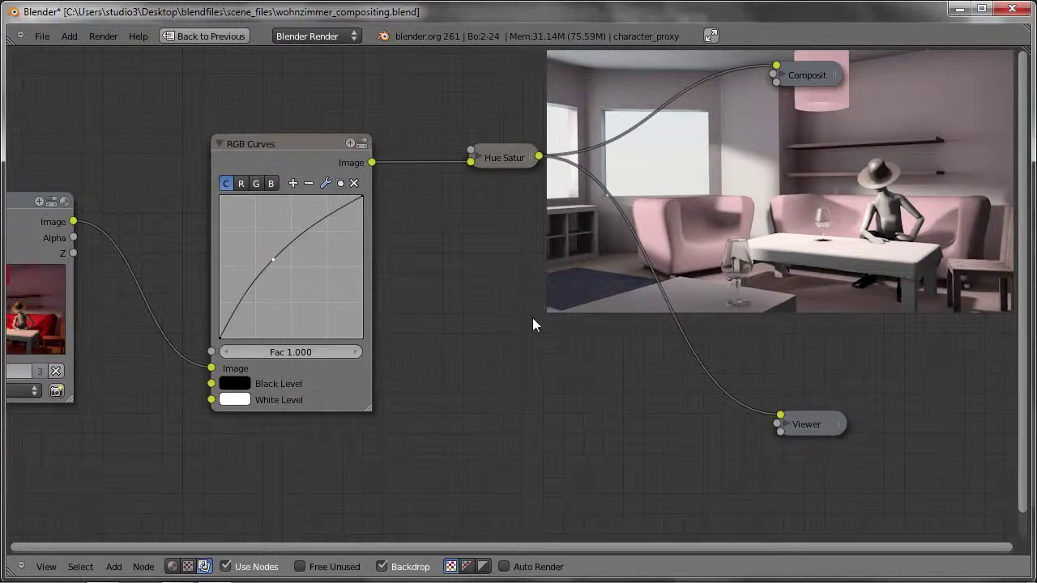
{"action": "left_click", "coordinate": [510, 157]}
{"action": "key", "text": "x"}
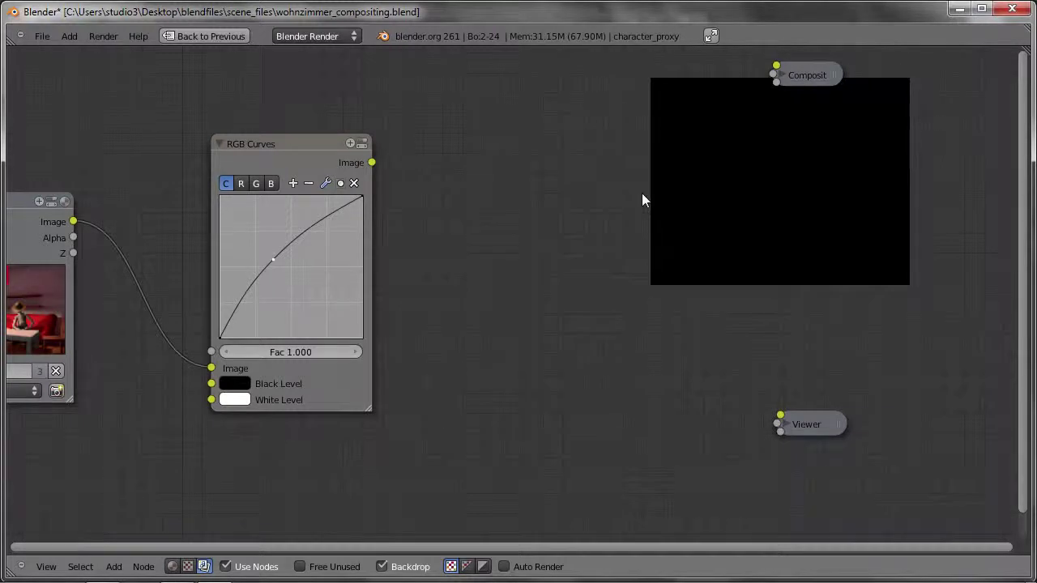
{"action": "key", "text": "ctrl+z"}
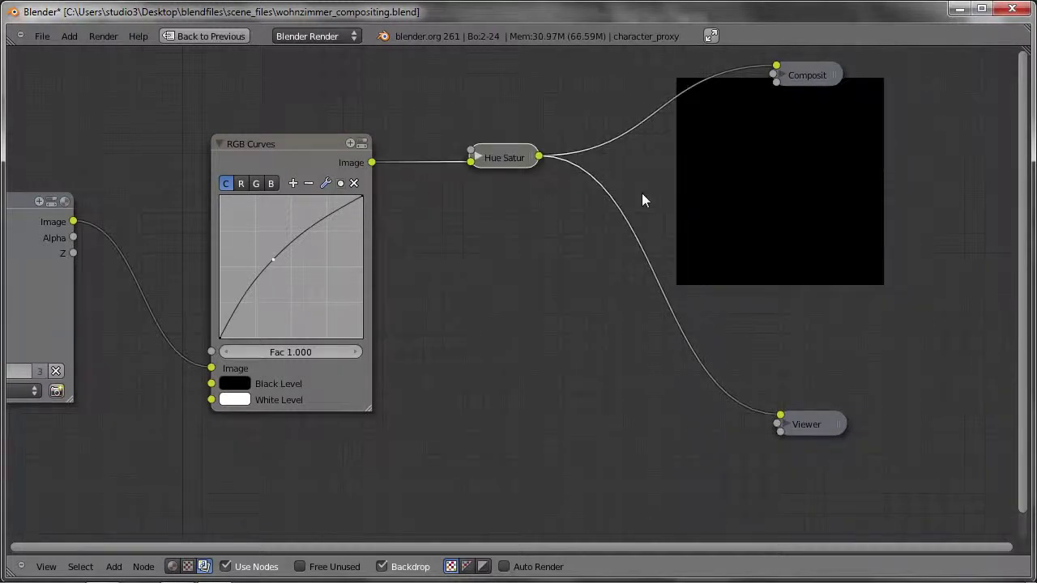
{"action": "left_click", "coordinate": [506, 155]}
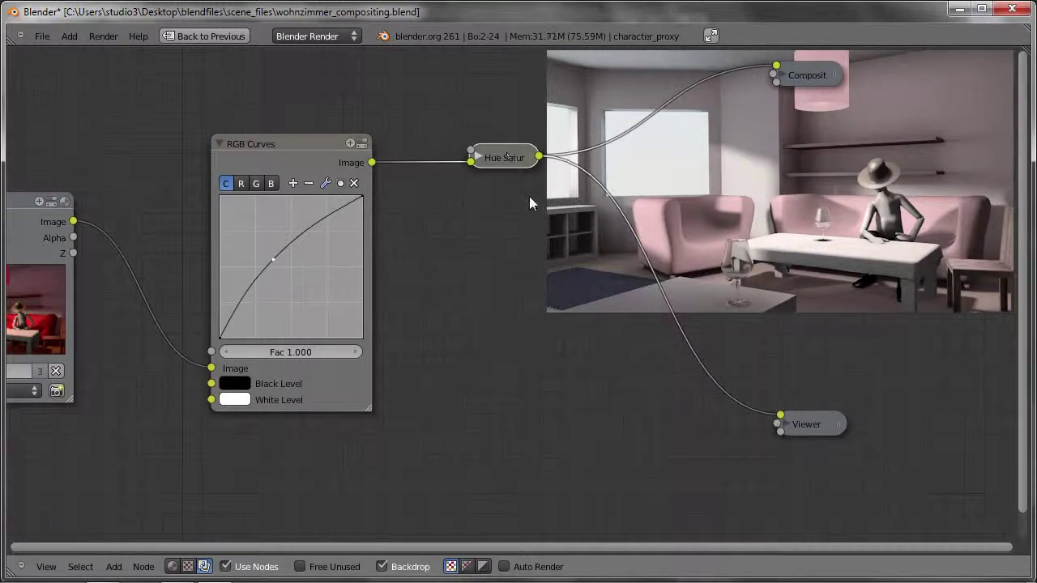
{"action": "key", "text": "ctrl+x"}
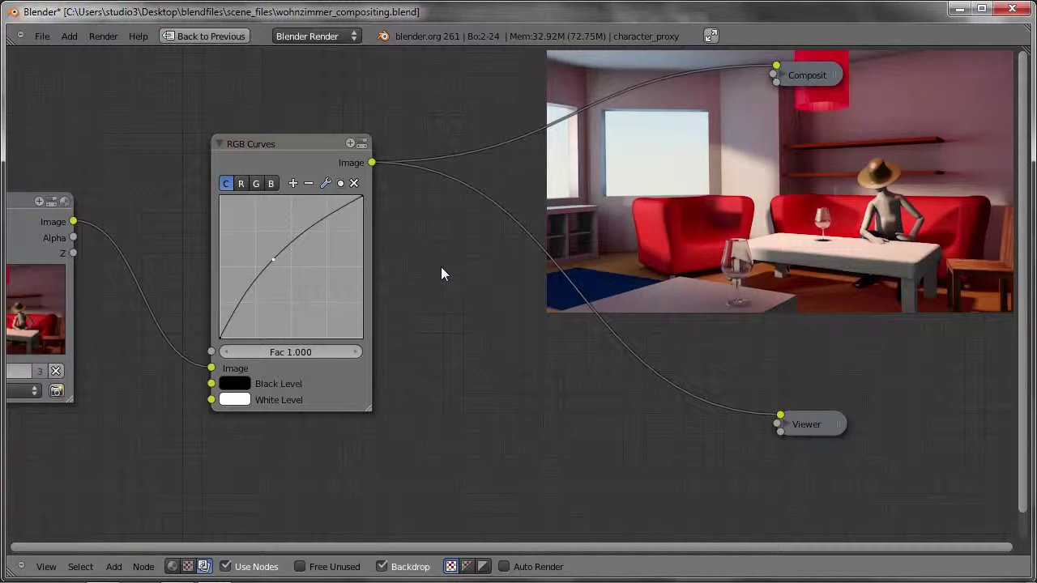
{"action": "key", "text": "shift+a"}
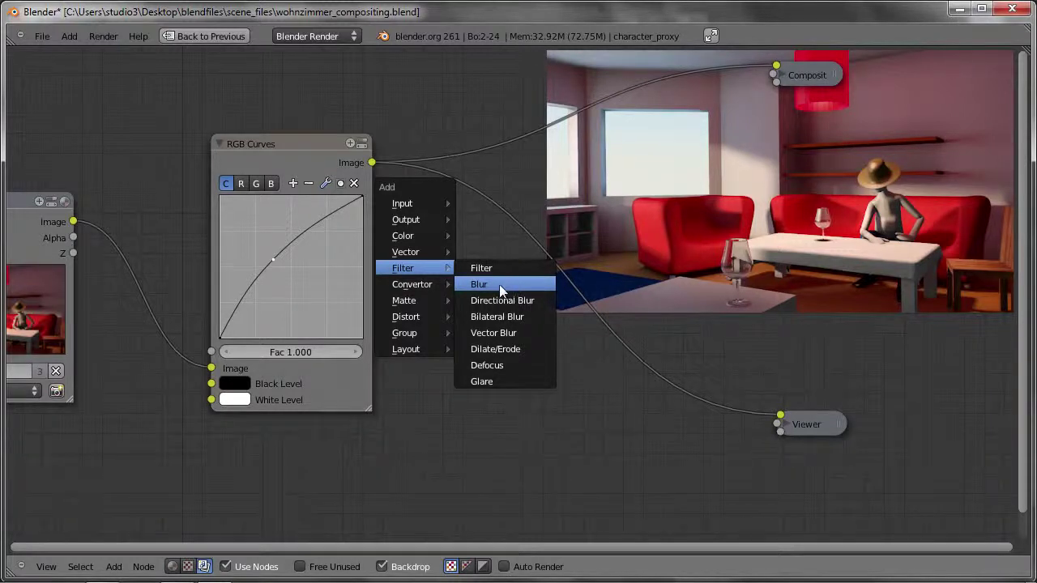
- Insert a Blur node between RGB Curves and Viewer with X set to 30 and 30 pasted into Y
{"action": "left_click", "coordinate": [500, 285]}
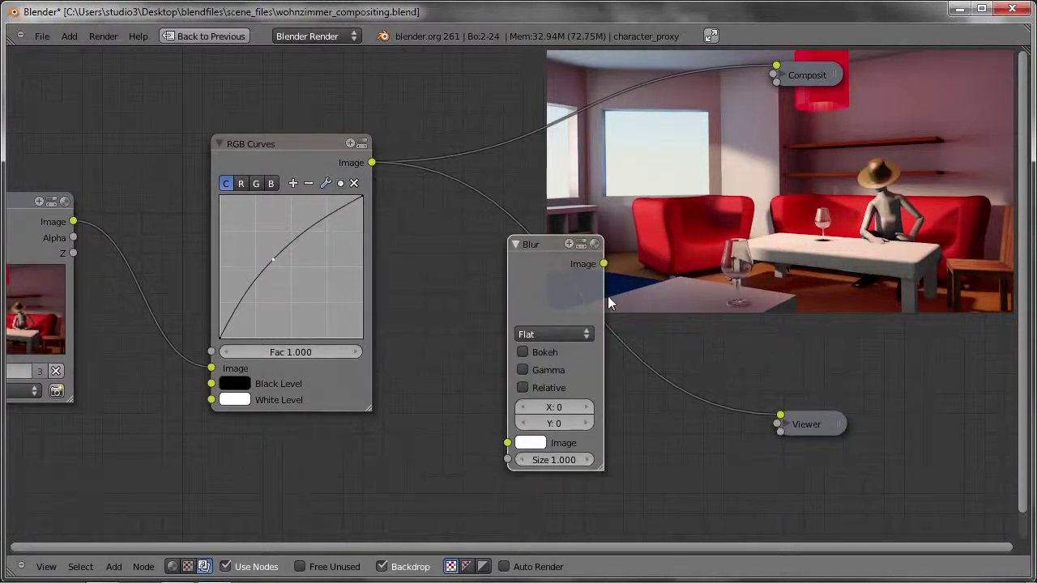
{"action": "left_click", "coordinate": [499, 221]}
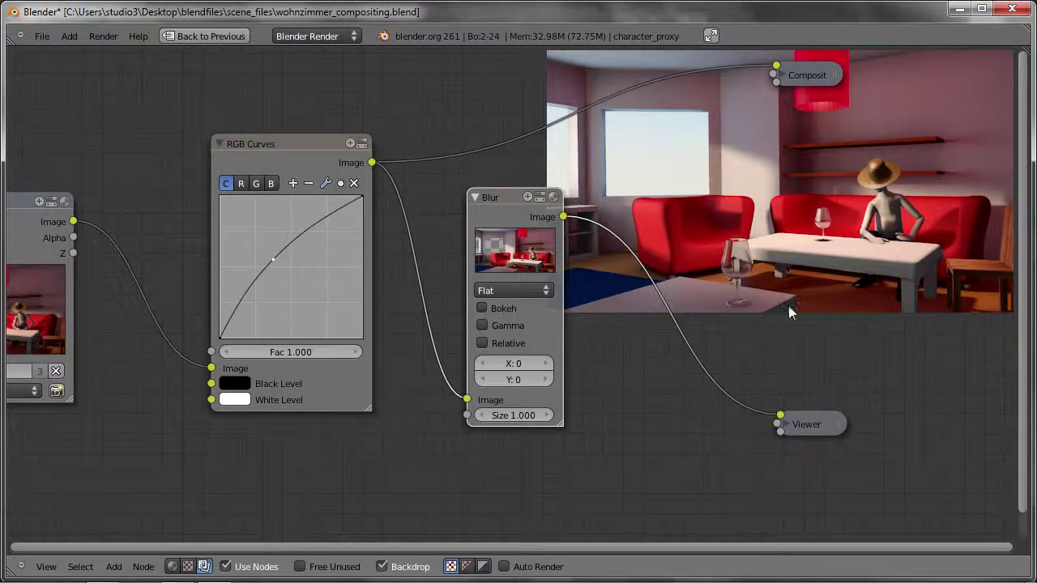
{"action": "left_click", "coordinate": [509, 364]}
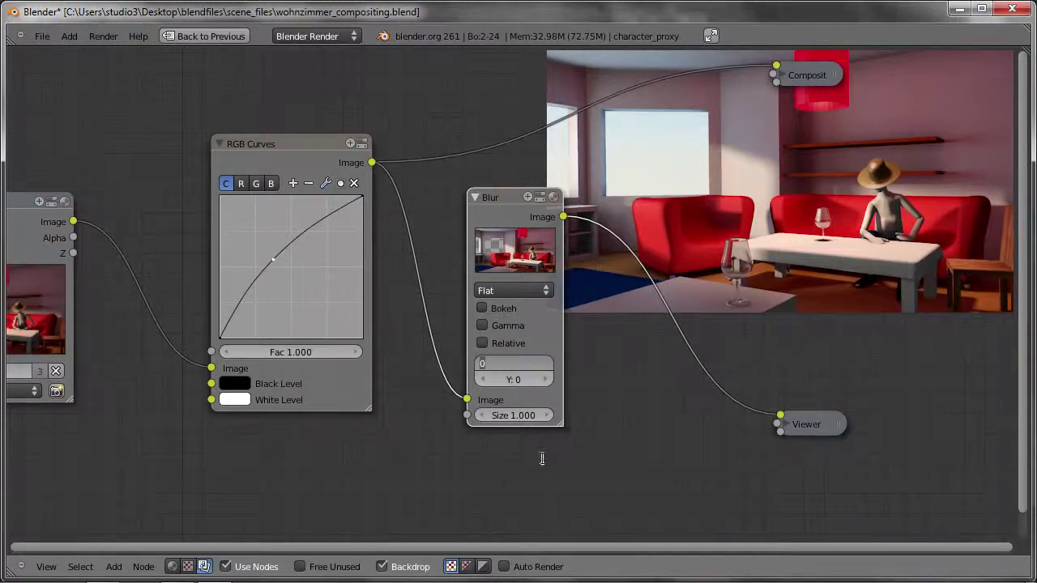
{"action": "type", "text": "30"}
{"action": "key", "text": "Return"}
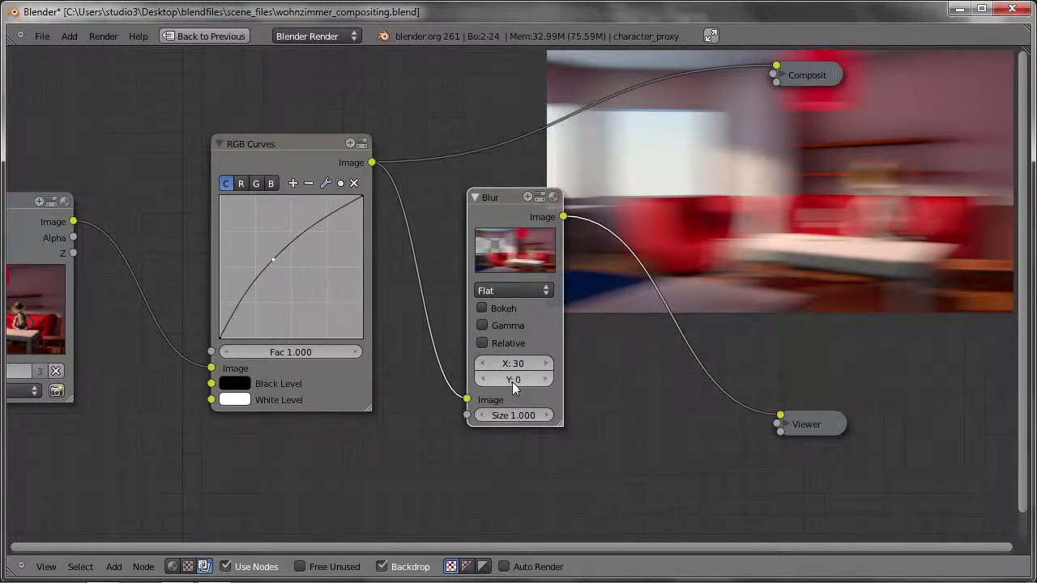
{"action": "key", "text": "ctrl+v"}
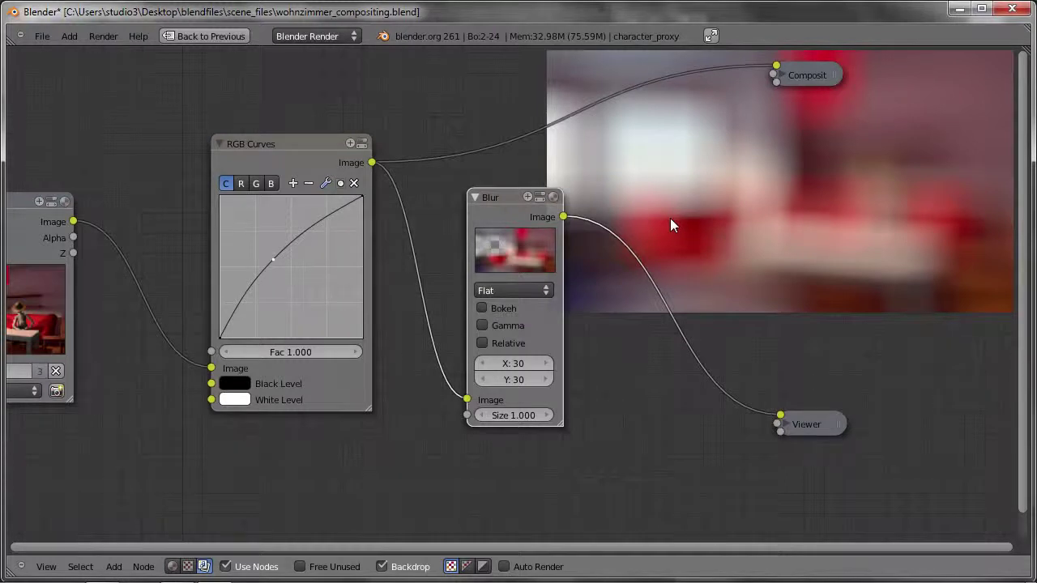
- Try the Gaussian, Fast Gaussian and Flat blur filter types, settling on Fast Gaussian
{"action": "left_click", "coordinate": [517, 291]}
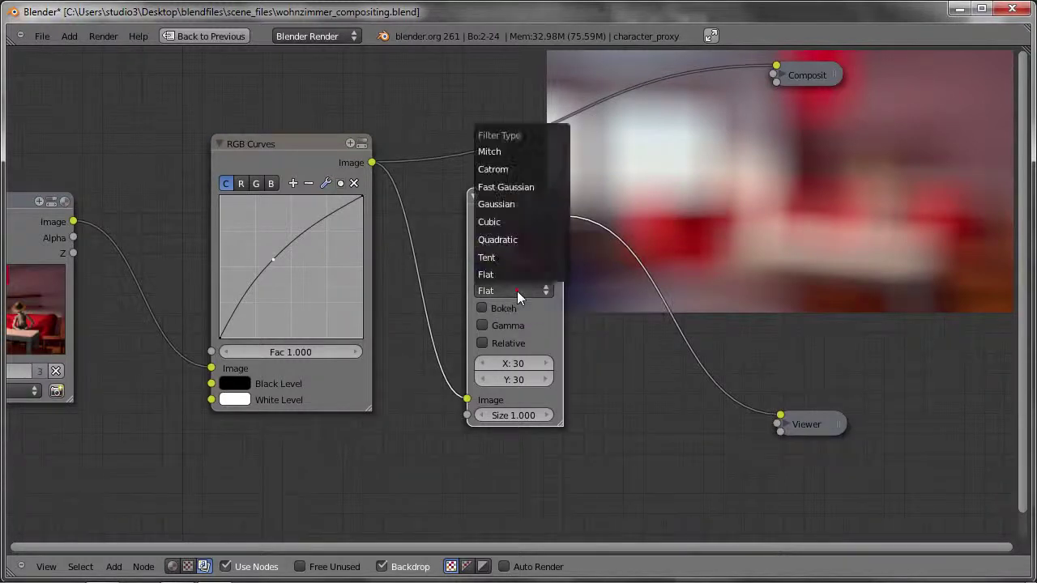
{"action": "left_click", "coordinate": [495, 202]}
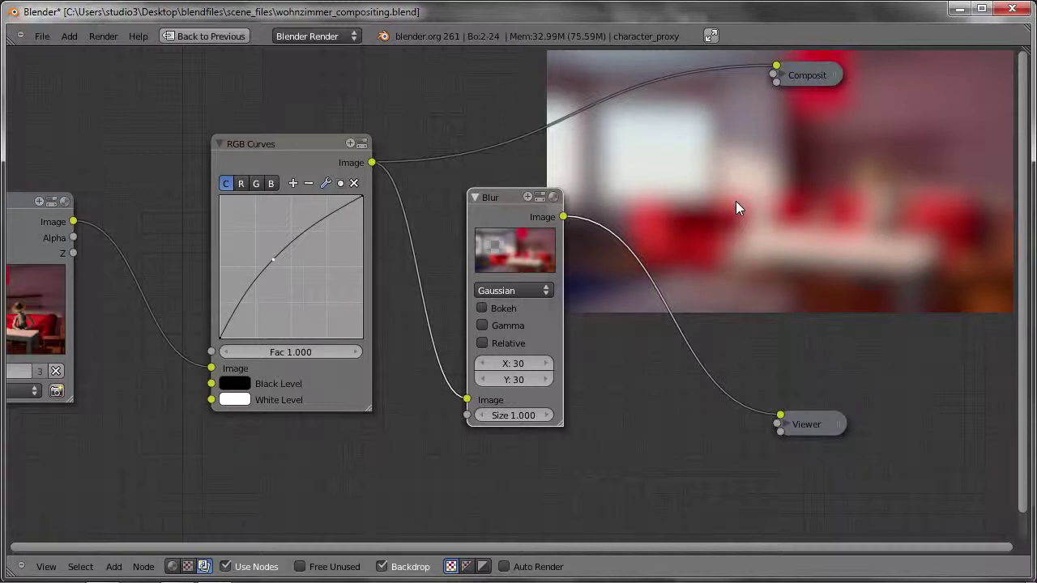
{"action": "left_click", "coordinate": [492, 290]}
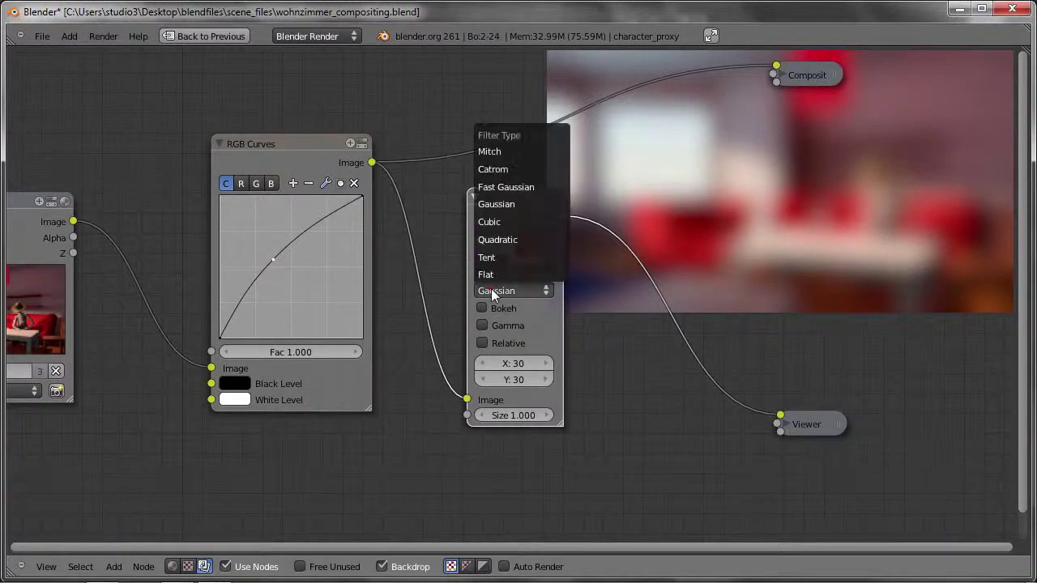
{"action": "left_click", "coordinate": [523, 188]}
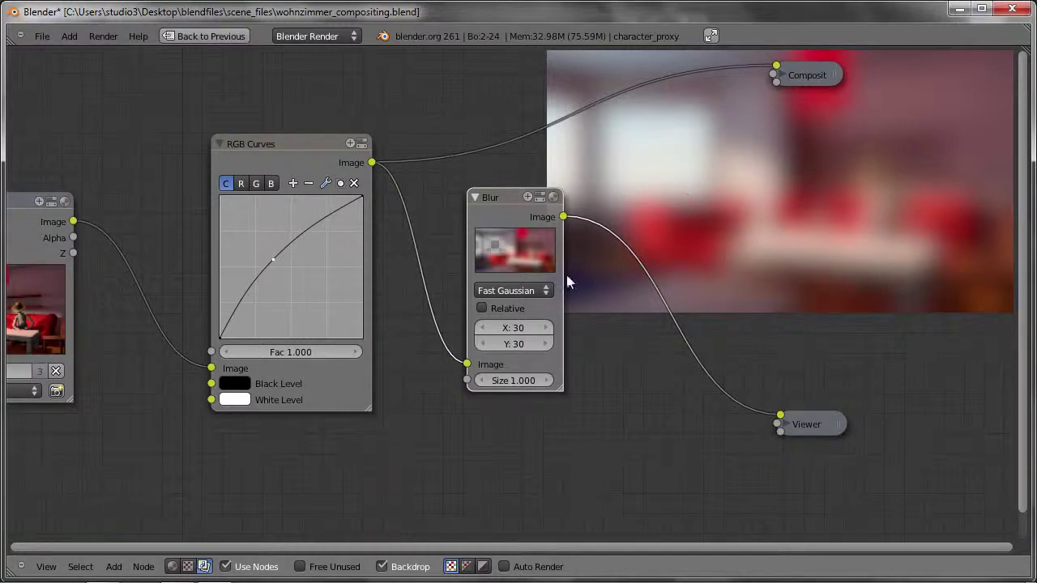
{"action": "left_click", "coordinate": [523, 290]}
{"action": "left_click", "coordinate": [503, 274]}
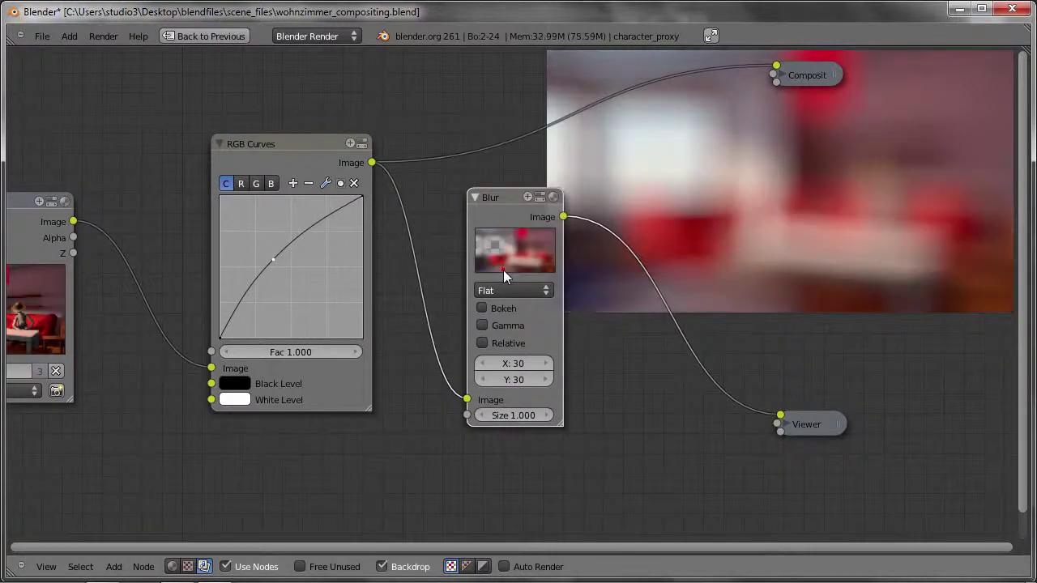
{"action": "left_click", "coordinate": [524, 291]}
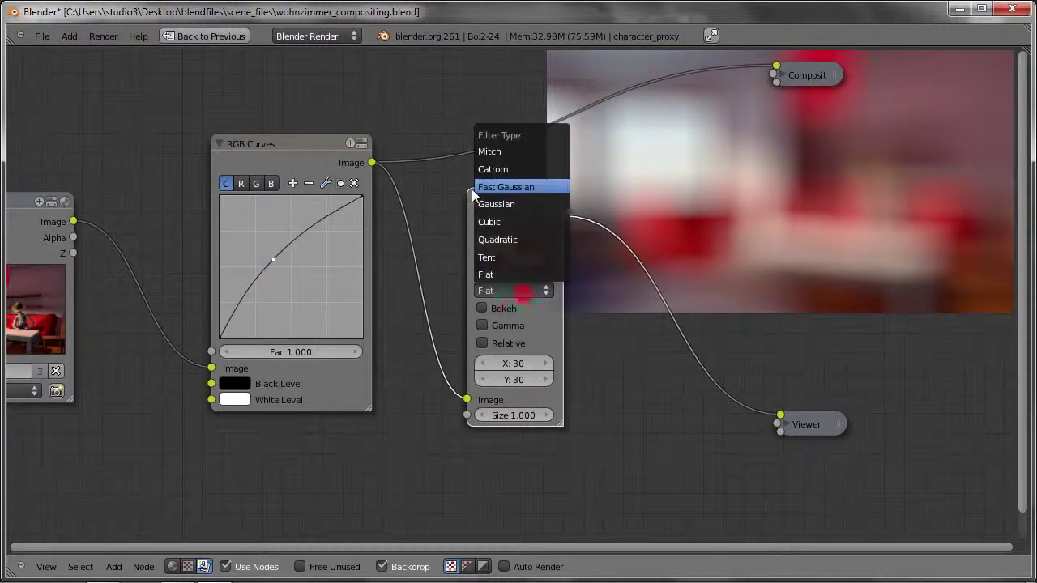
{"action": "left_click", "coordinate": [507, 187]}
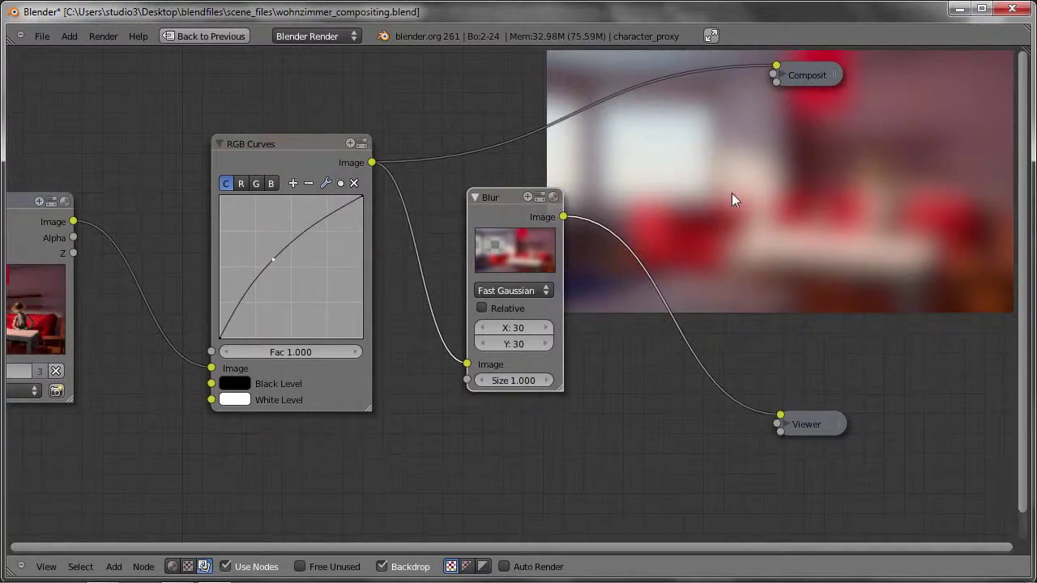
{"action": "key", "text": "shift+a"}
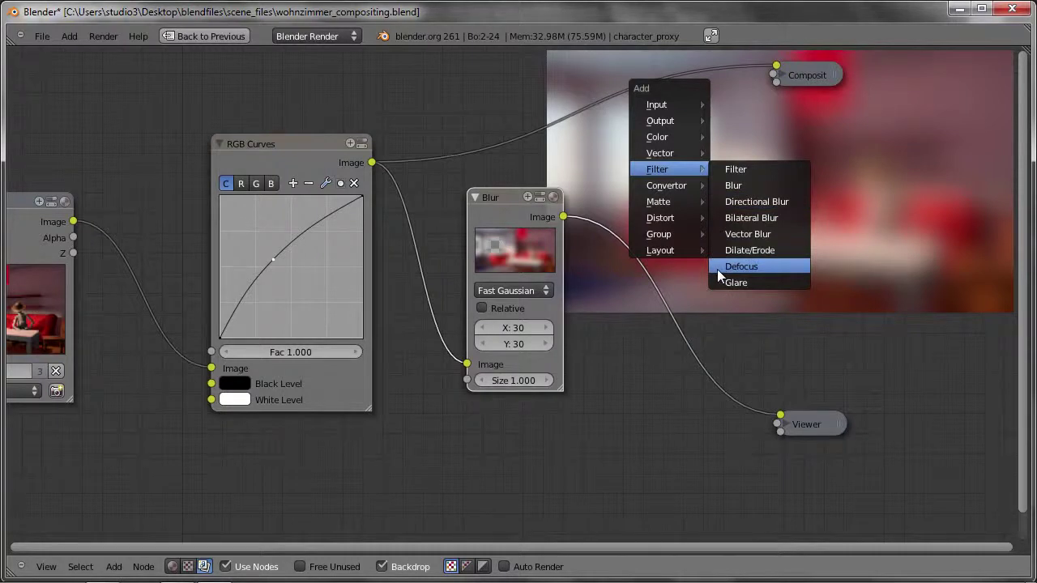
- Add a Defocus node, delete the Blur node, and insert Defocus between RGB Curves and Viewer
{"action": "left_click", "coordinate": [742, 267]}
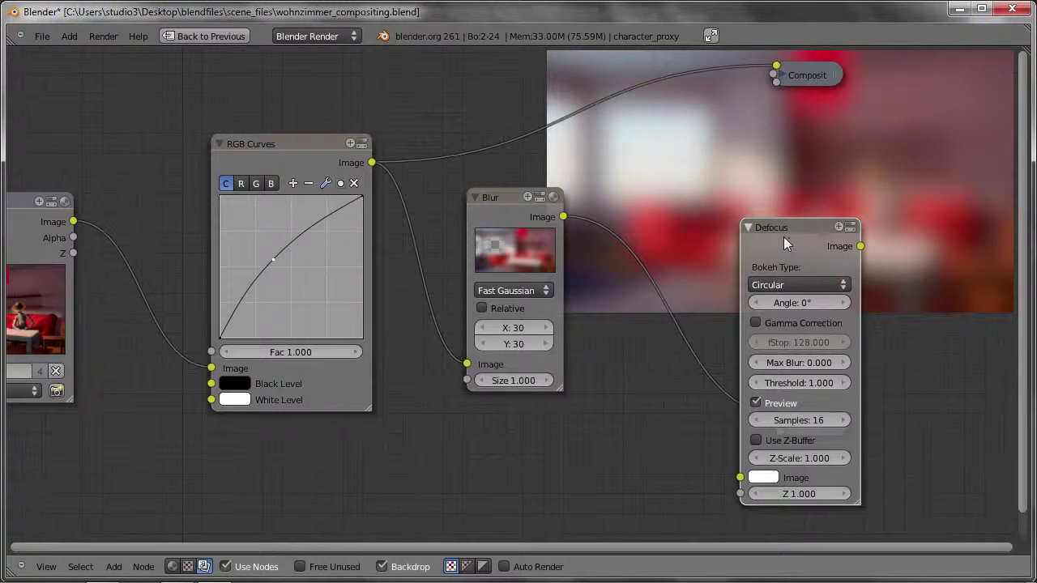
{"action": "left_click_drag", "start_coordinate": [784, 237], "coordinate": [864, 231]}
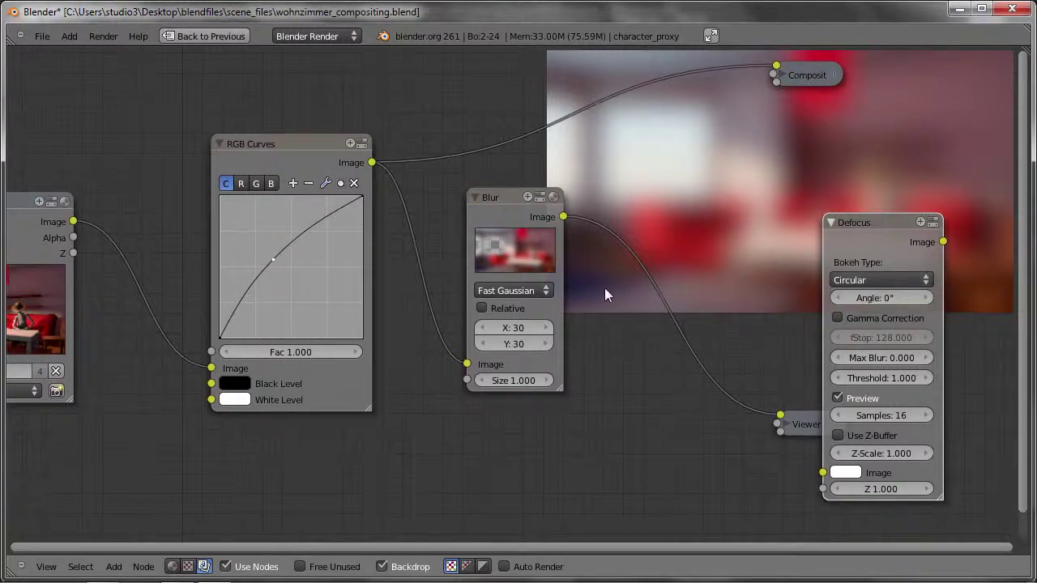
{"action": "right_click", "coordinate": [495, 204]}
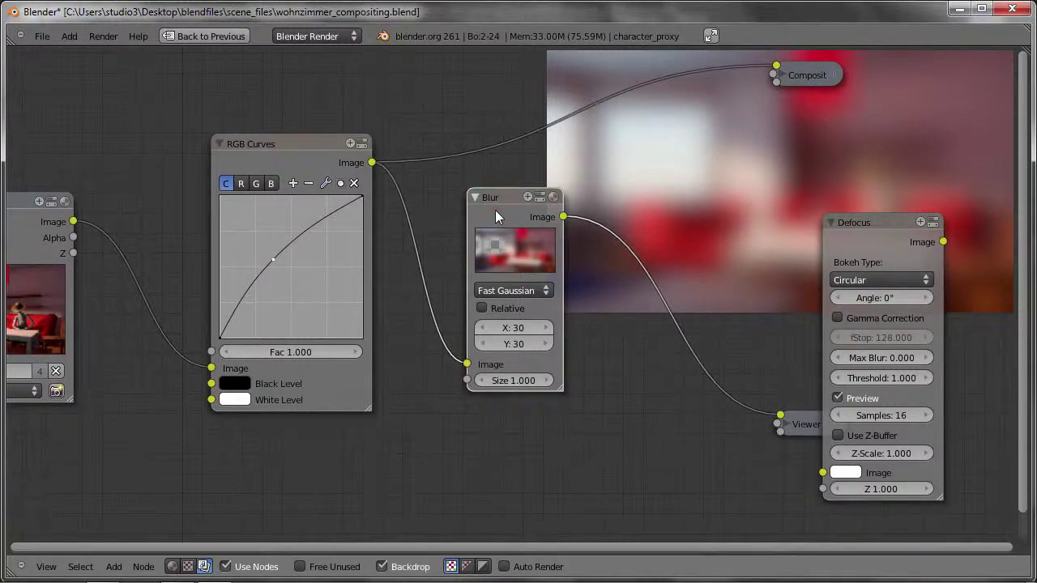
{"action": "key", "text": "ctrl+x"}
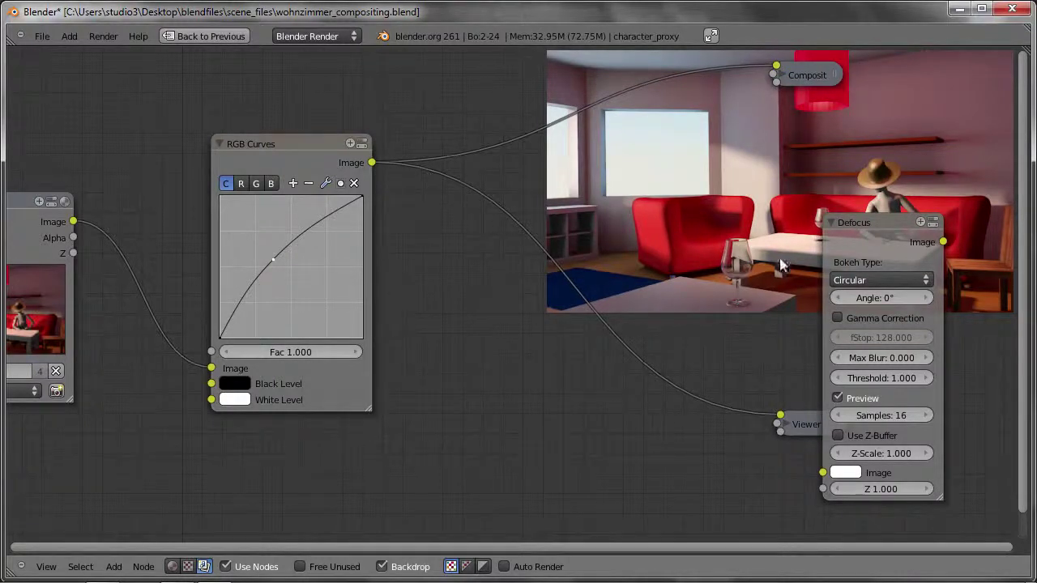
{"action": "left_click_drag", "start_coordinate": [876, 224], "coordinate": [567, 206]}
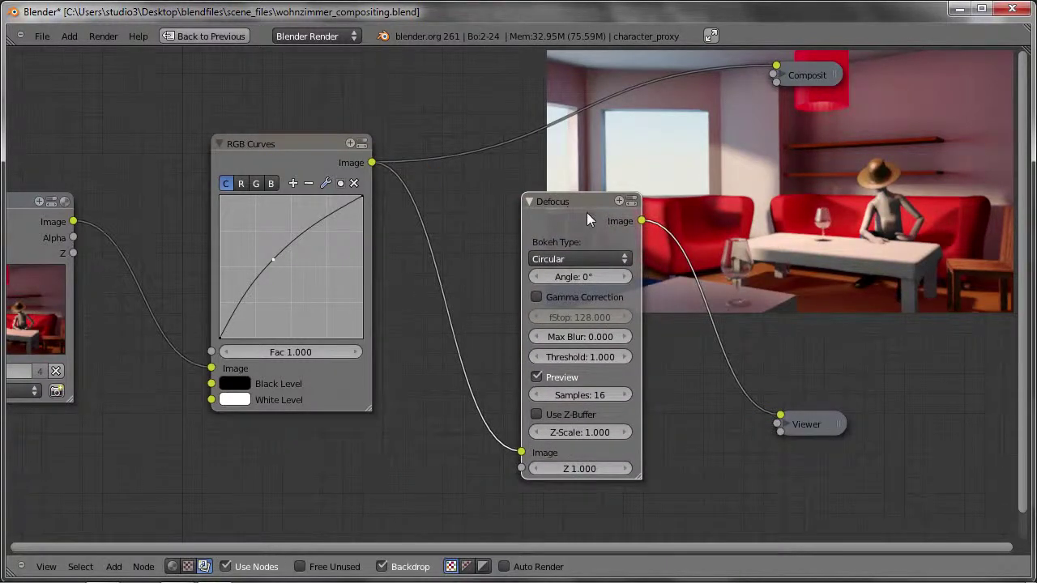
{"action": "left_click_drag", "start_coordinate": [587, 214], "coordinate": [501, 188]}
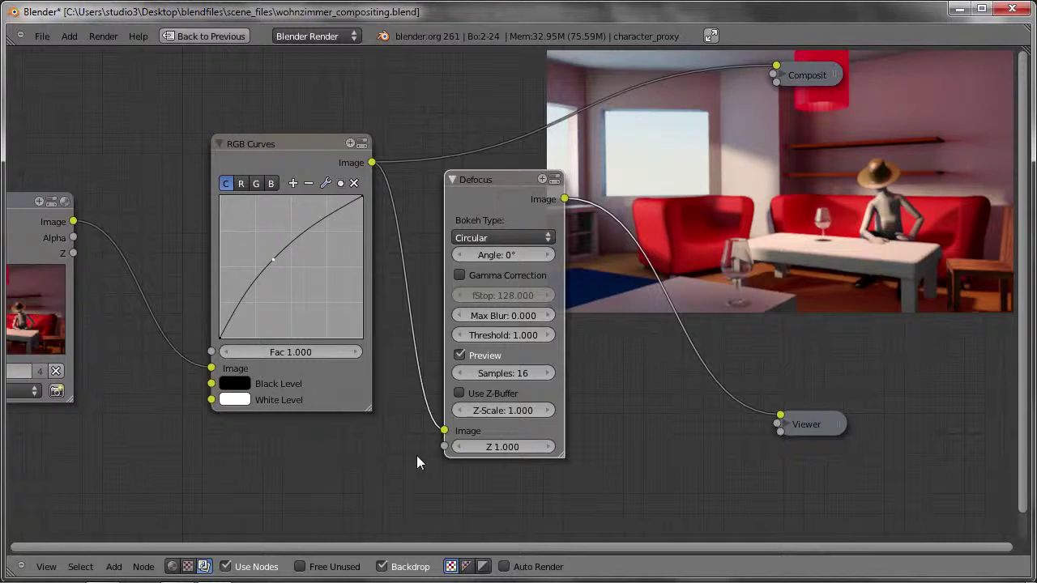
- Select the scene camera, preview its view, and show its lens and depth-of-field properties
{"action": "key", "text": "ctrl+Up"}
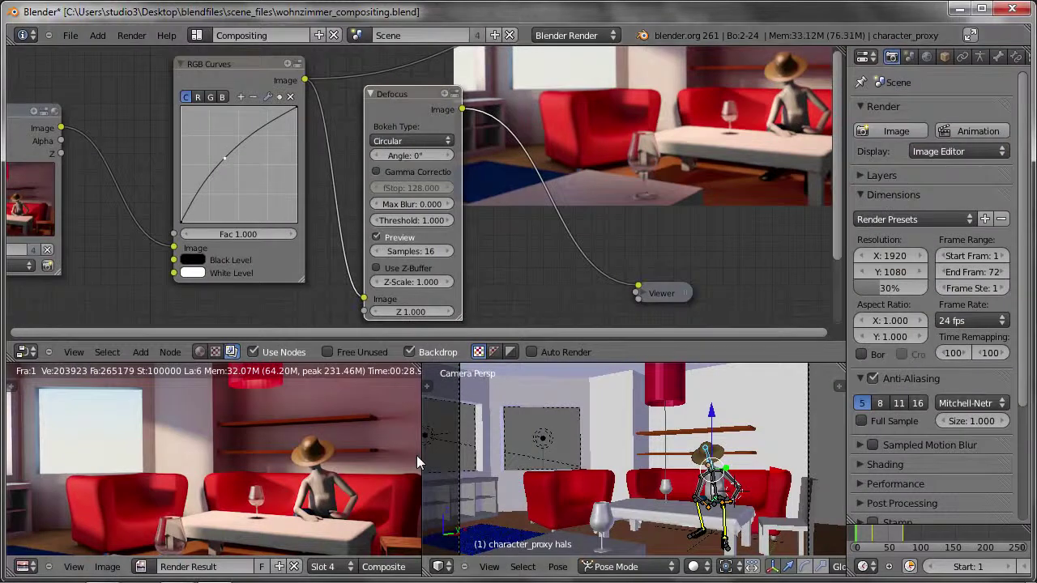
{"action": "right_click", "coordinate": [455, 423]}
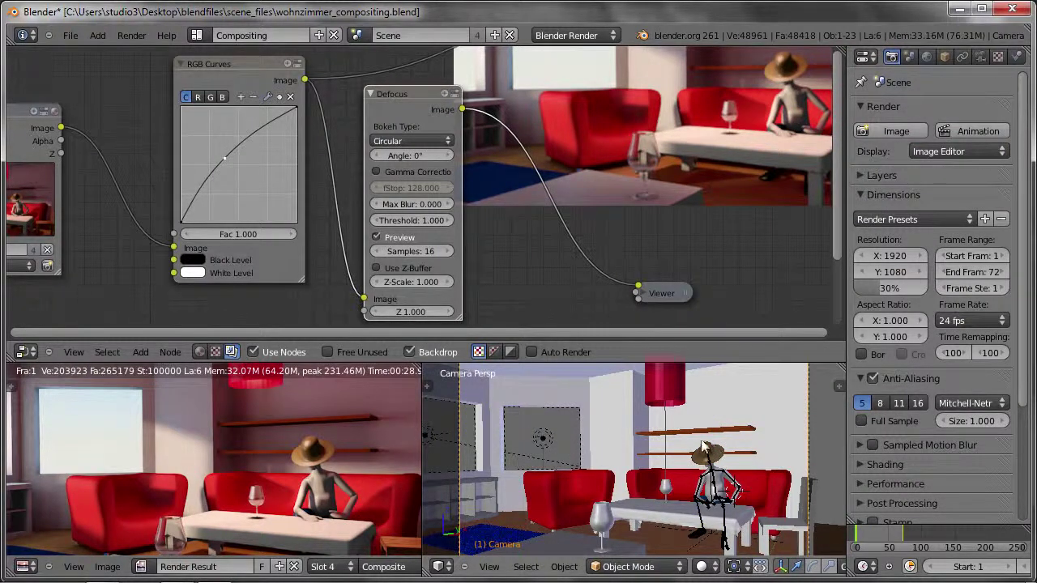
{"action": "mouse_move", "coordinate": [765, 442]}
{"action": "middle_mouse_down"}
{"action": "mouse_move", "coordinate": [691, 477]}
{"action": "mouse_move", "coordinate": [611, 484]}
{"action": "middle_mouse_up"}
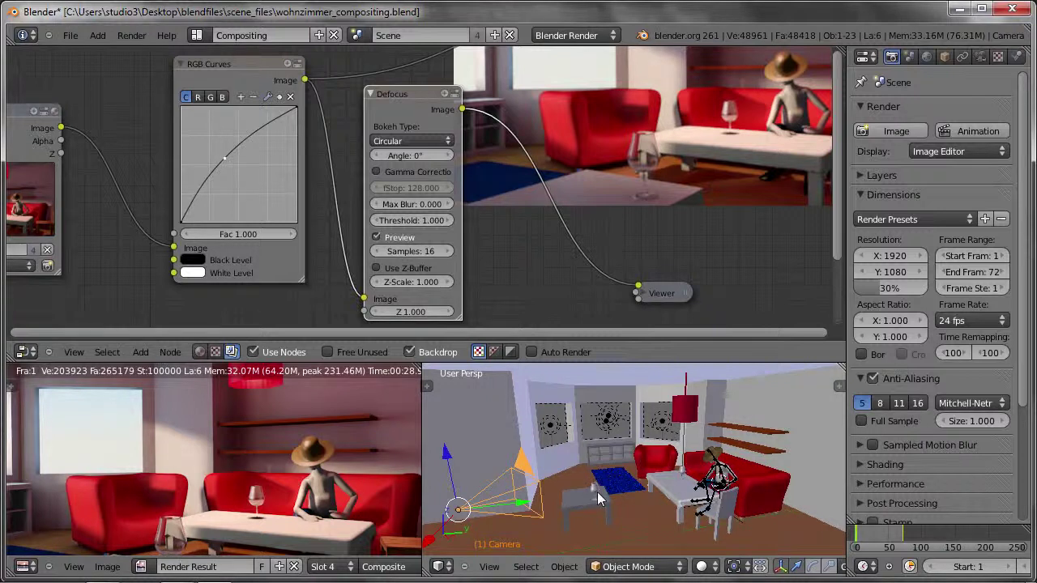
{"action": "key", "text": "KP_0"}
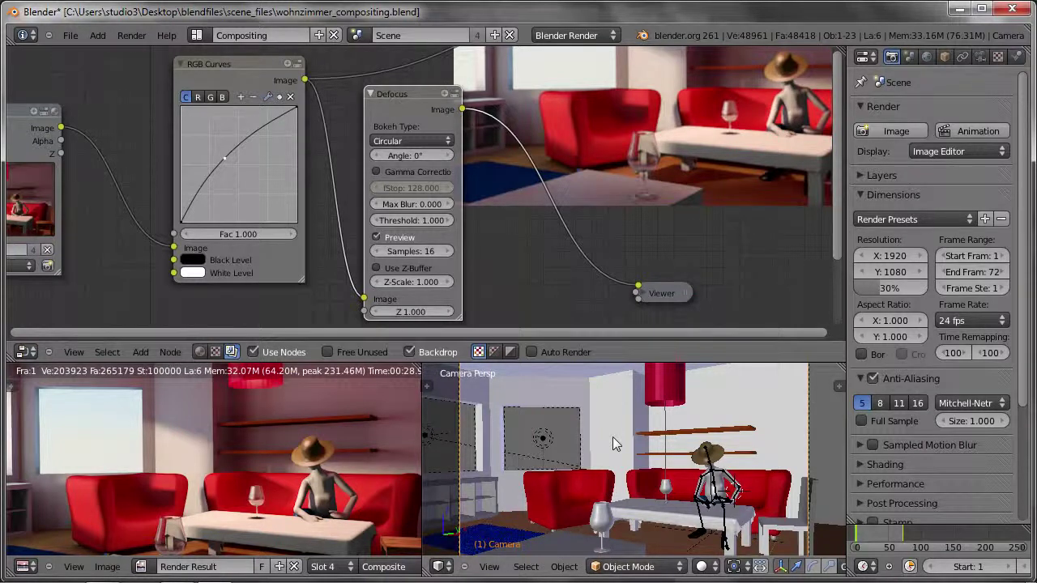
{"action": "key", "text": "KP_0"}
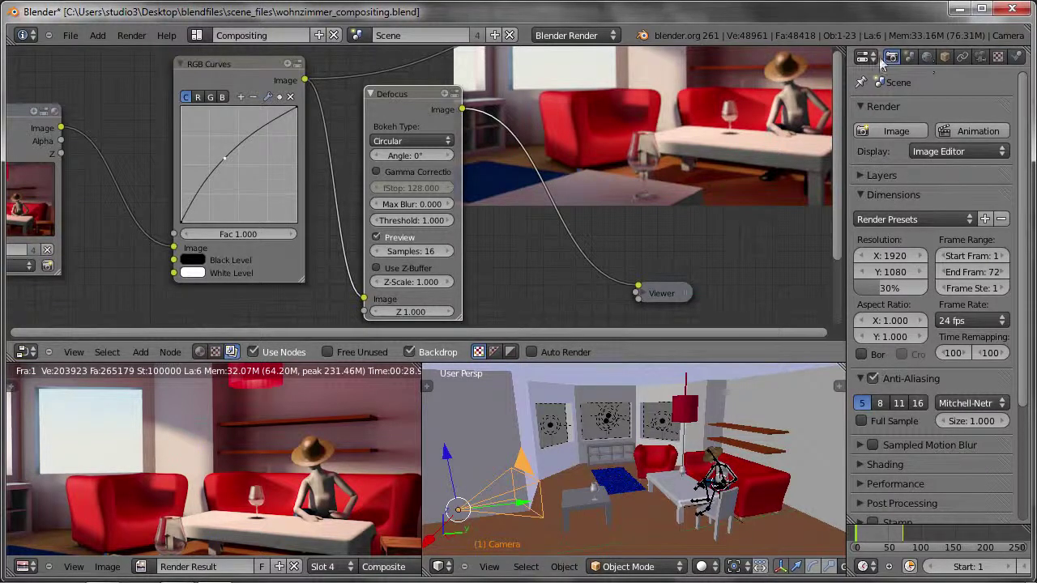
{"action": "left_click", "coordinate": [980, 58]}
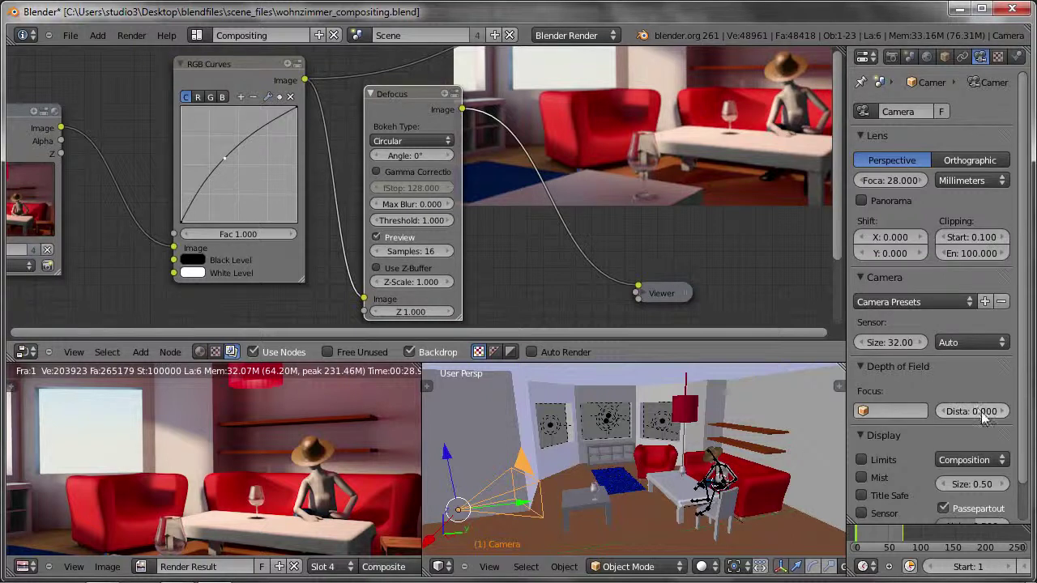
- Display the camera's clipping limits and try a clipping end of 10, then 3
{"action": "left_click_drag", "start_coordinate": [847, 417], "coordinate": [815, 417]}
{"action": "left_click_drag", "start_coordinate": [963, 412], "coordinate": [954, 413]}
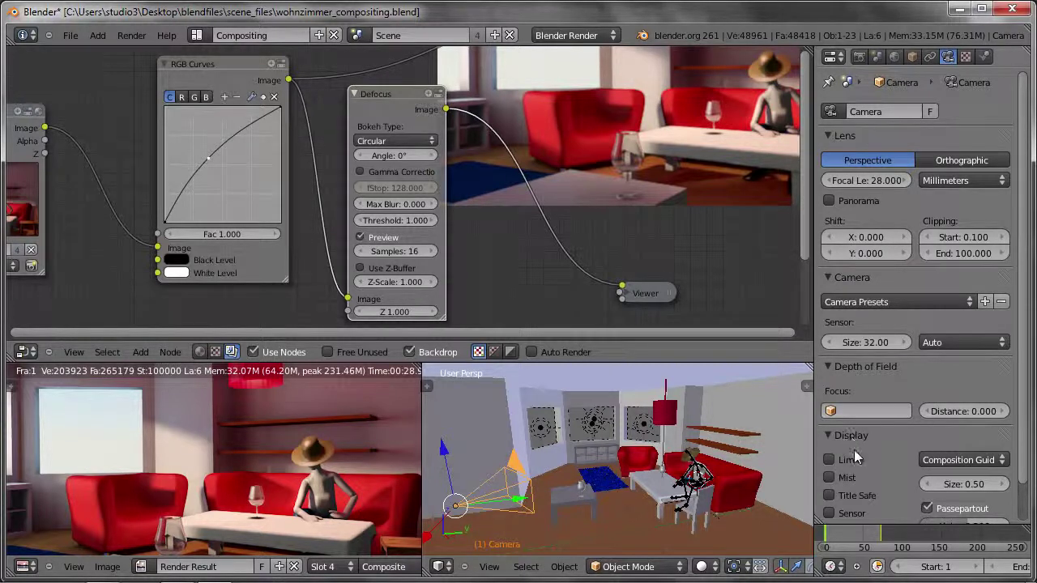
{"action": "left_click", "coordinate": [829, 459]}
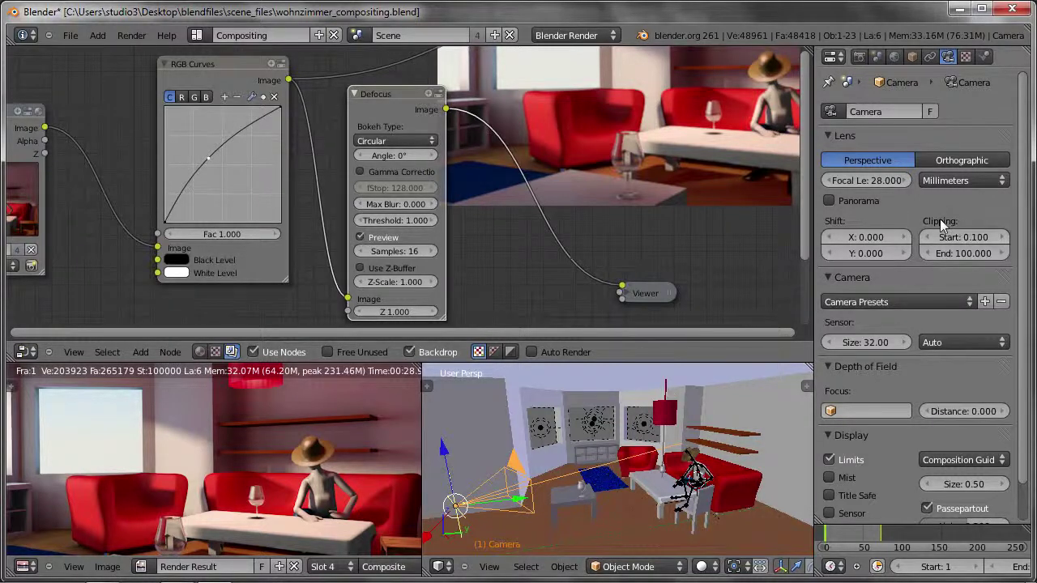
{"action": "left_click", "coordinate": [959, 253]}
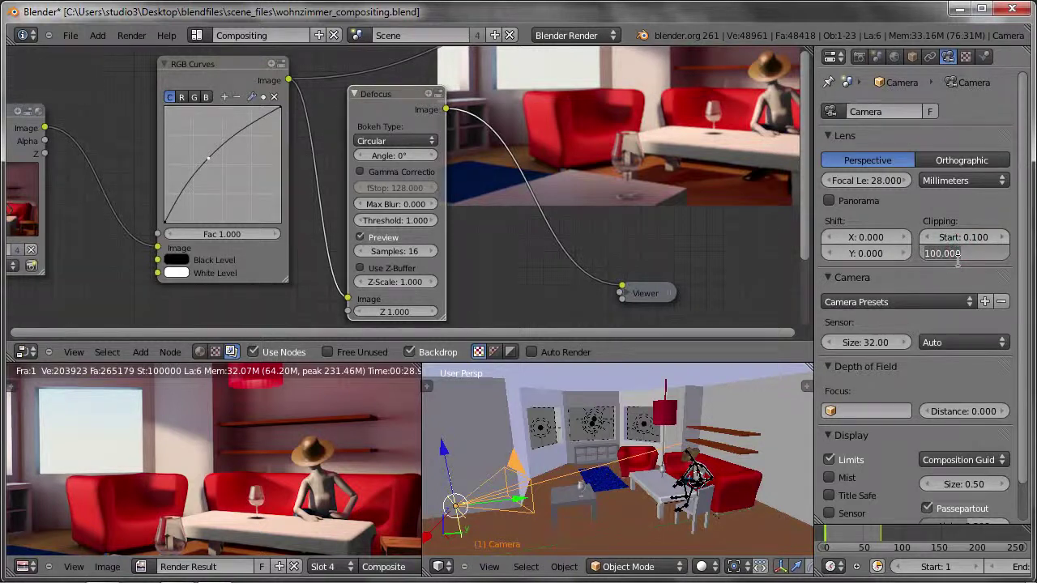
{"action": "type", "text": "10"}
{"action": "key", "text": "Return"}
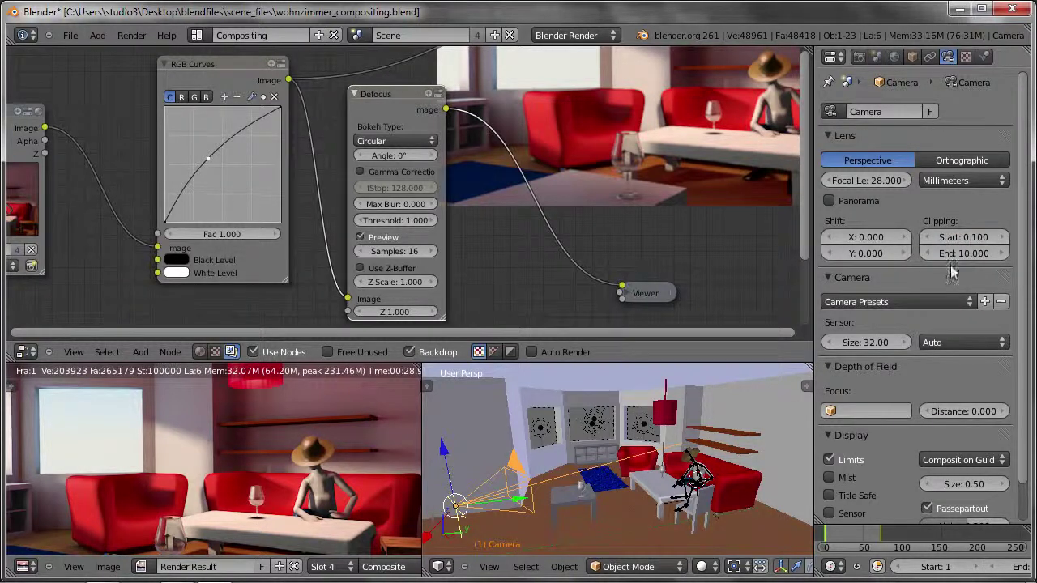
{"action": "left_click", "coordinate": [969, 253]}
{"action": "type", "text": "3"}
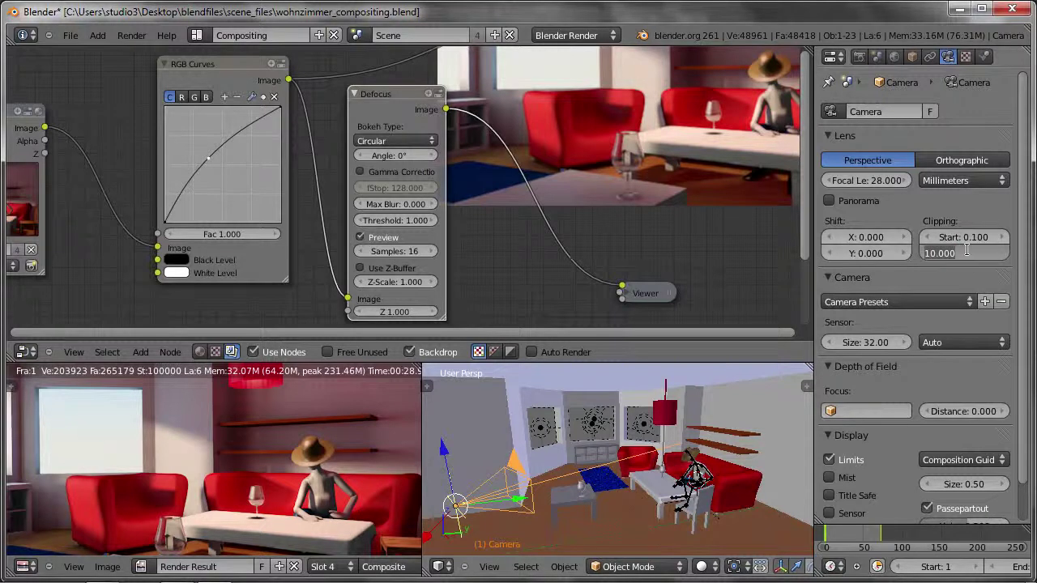
{"action": "key", "text": "Return"}
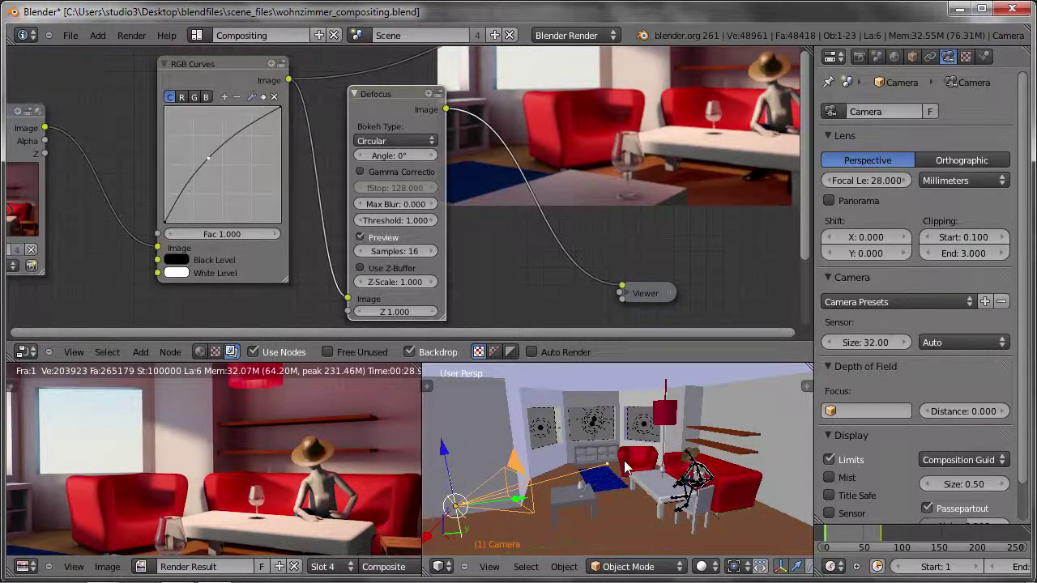
- In camera view, set far clipping to 4.8, dolly the camera along Z, and set near clipping 4.7
{"action": "key", "text": "KP_0"}
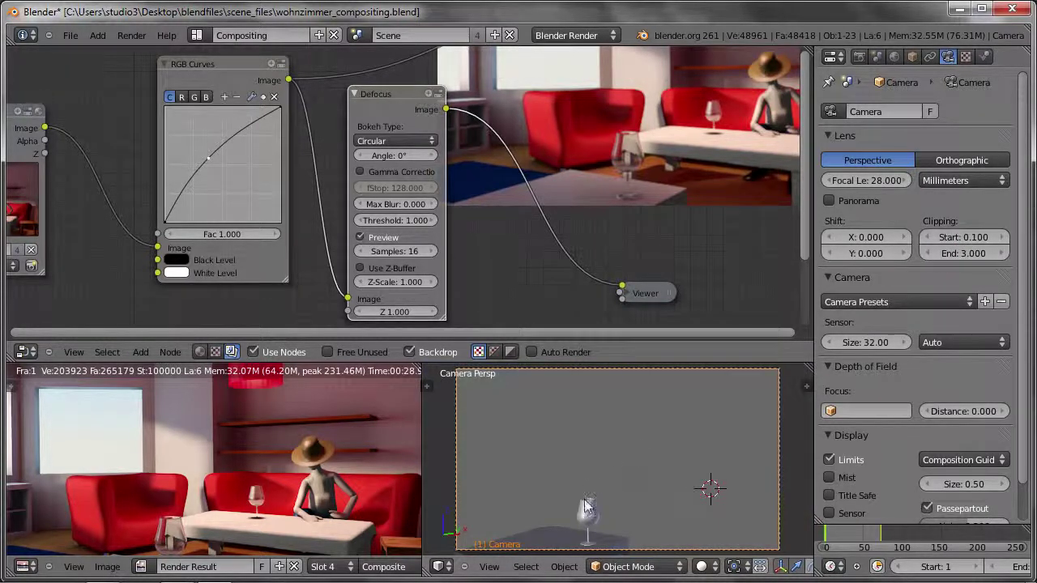
{"action": "left_click", "coordinate": [943, 256]}
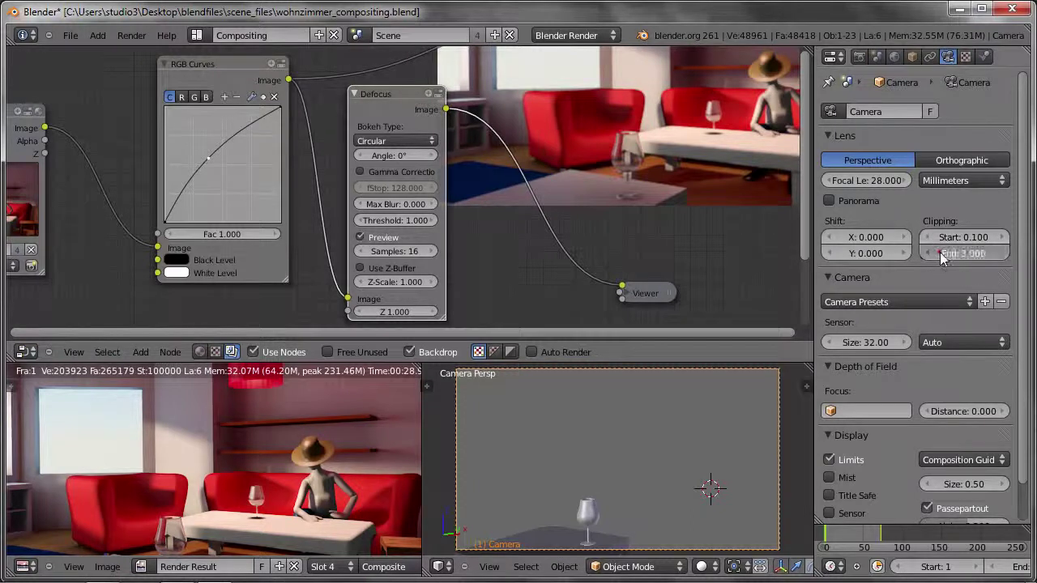
{"action": "left_click_drag", "start_coordinate": [942, 257], "coordinate": [949, 253]}
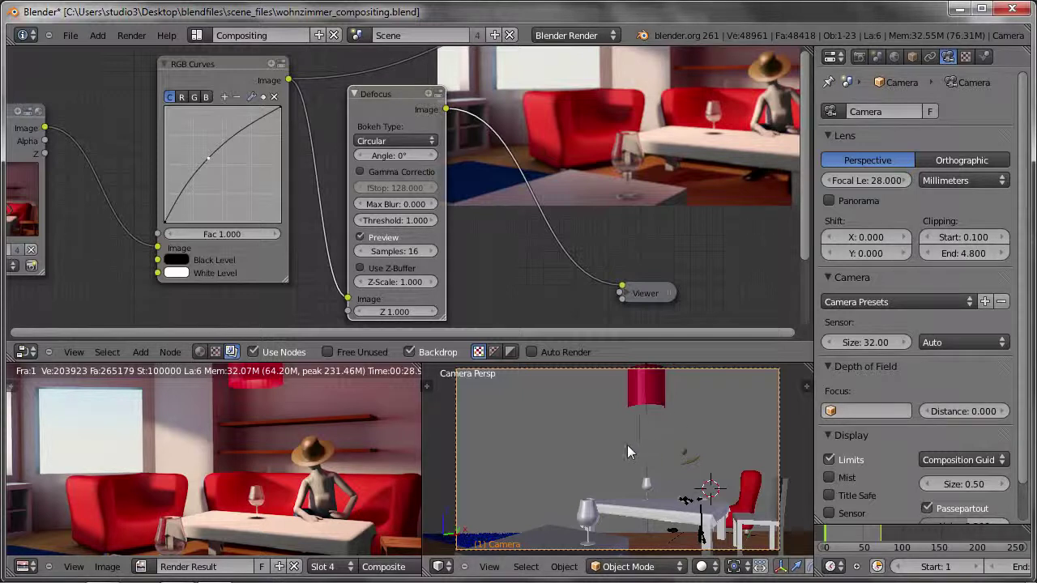
{"action": "key", "text": "g"}
{"action": "key", "text": "z"}
{"action": "key", "text": "z"}
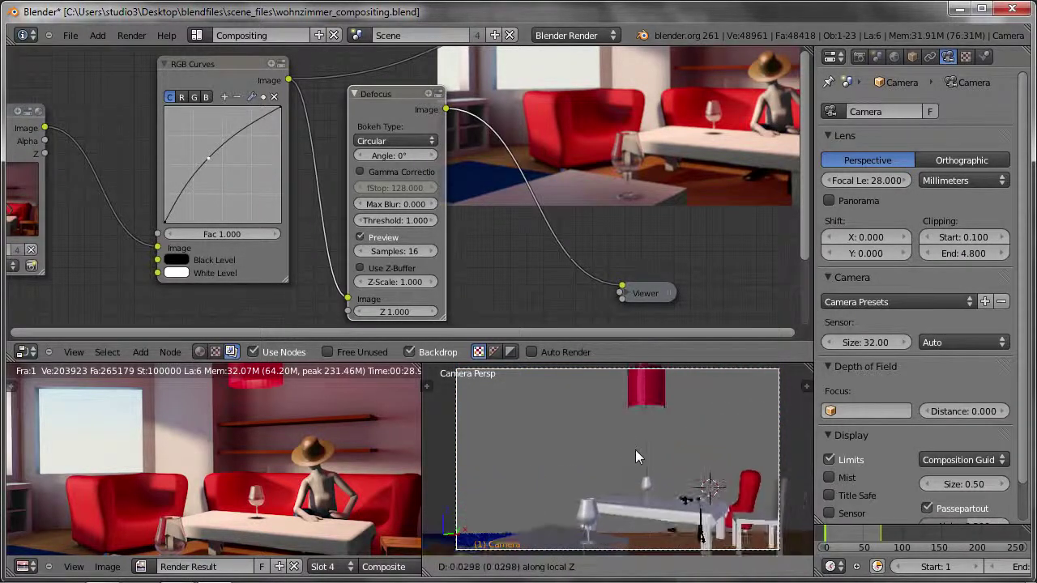
{"action": "left_click", "coordinate": [635, 450]}
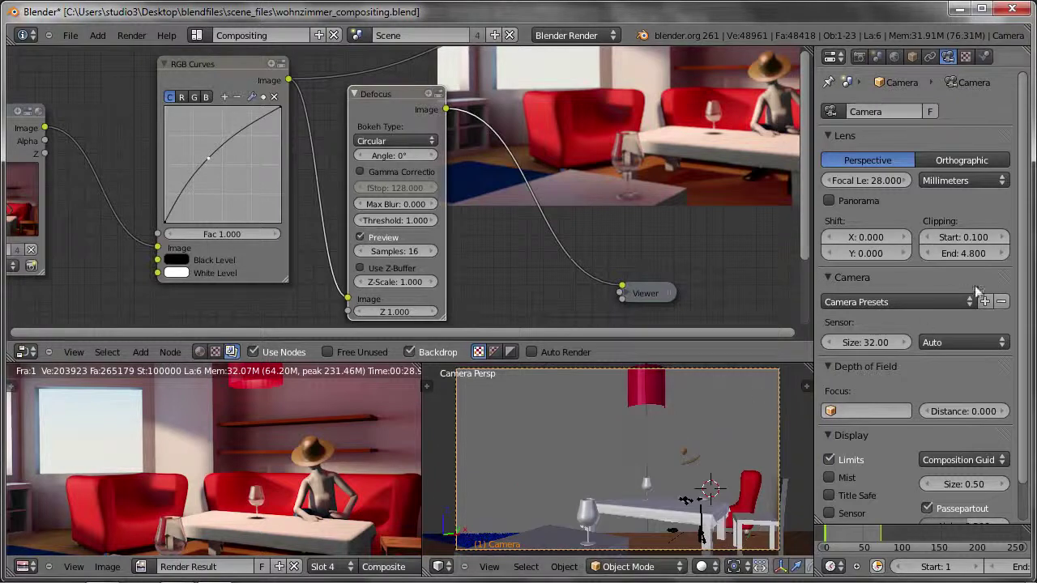
{"action": "left_click", "coordinate": [963, 236]}
{"action": "type", "text": "4.7"}
{"action": "key", "text": "Return"}
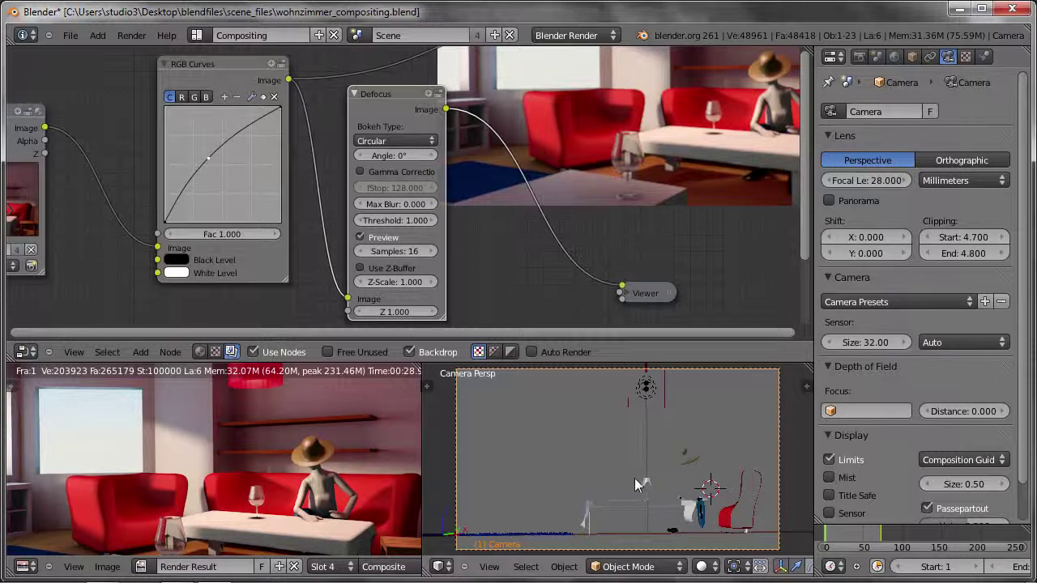
- Dolly the camera along Z again, then set clipping start 0.1 and end 100
{"action": "key", "text": "g"}
{"action": "key", "text": "z"}
{"action": "key", "text": "z"}
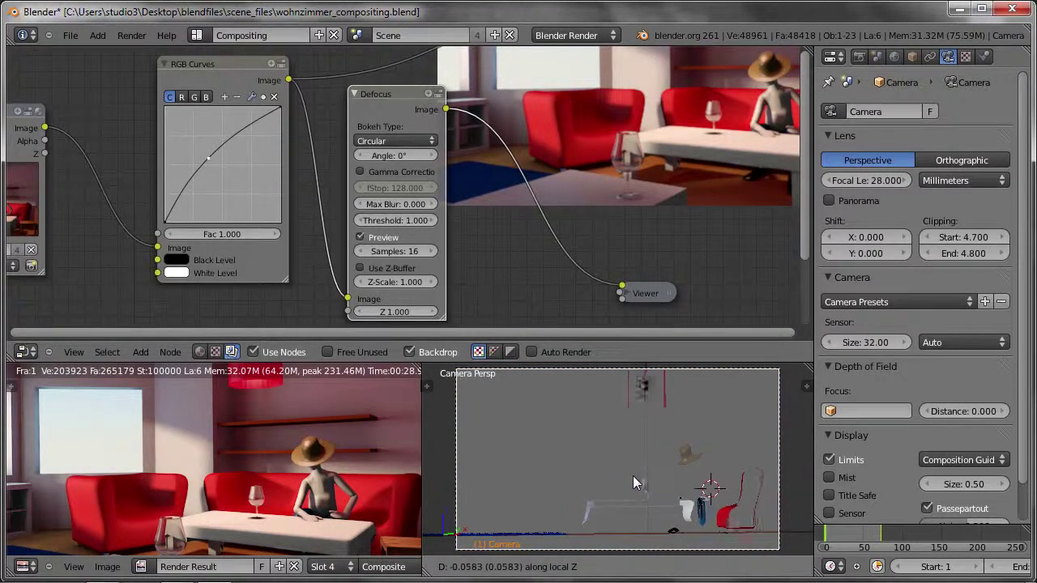
{"action": "left_click", "coordinate": [635, 482]}
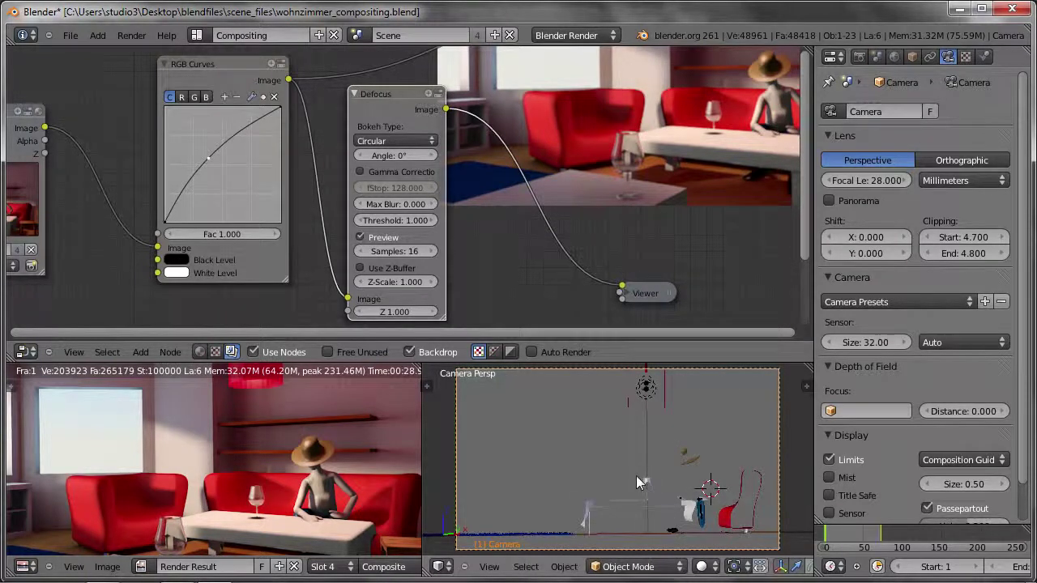
{"action": "left_click", "coordinate": [946, 237]}
{"action": "type", "text": "0.1"}
{"action": "key", "text": "Tab"}
{"action": "type", "text": "100"}
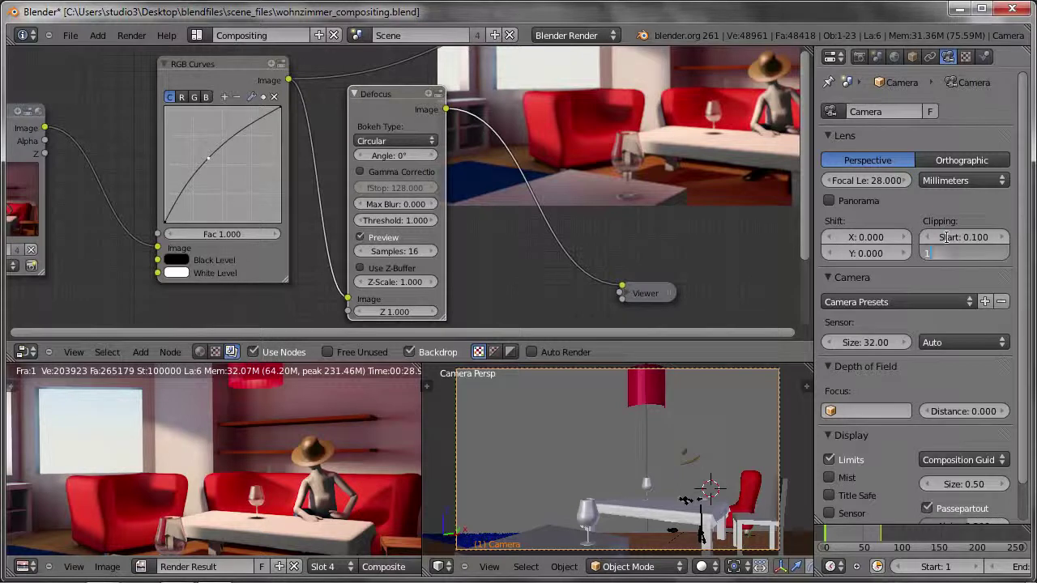
{"action": "key", "text": "Return"}
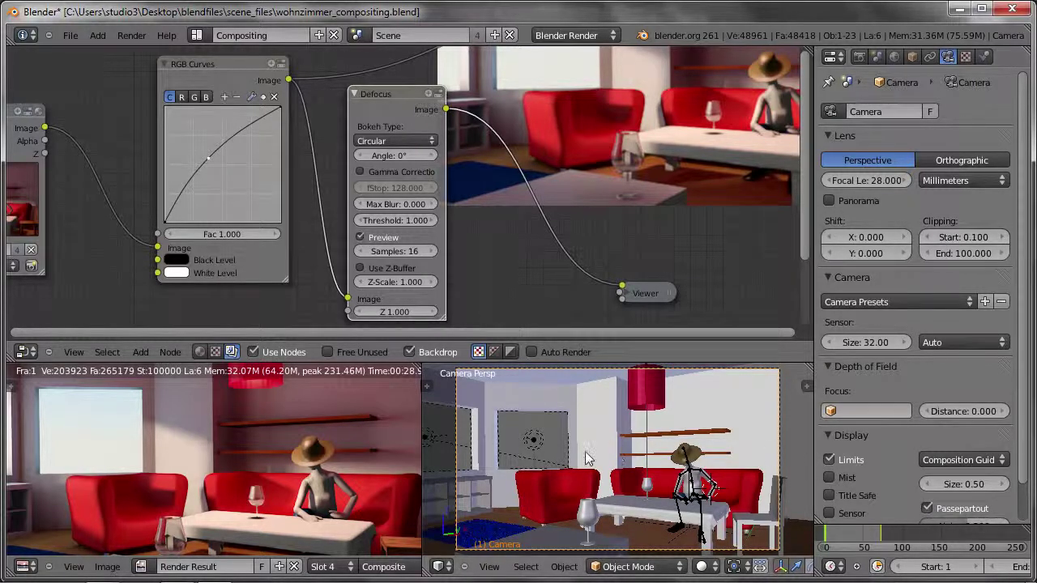
- Outside camera view, adjust the camera's depth-of-field distance to about 2.4
{"action": "key", "text": "KP_0"}
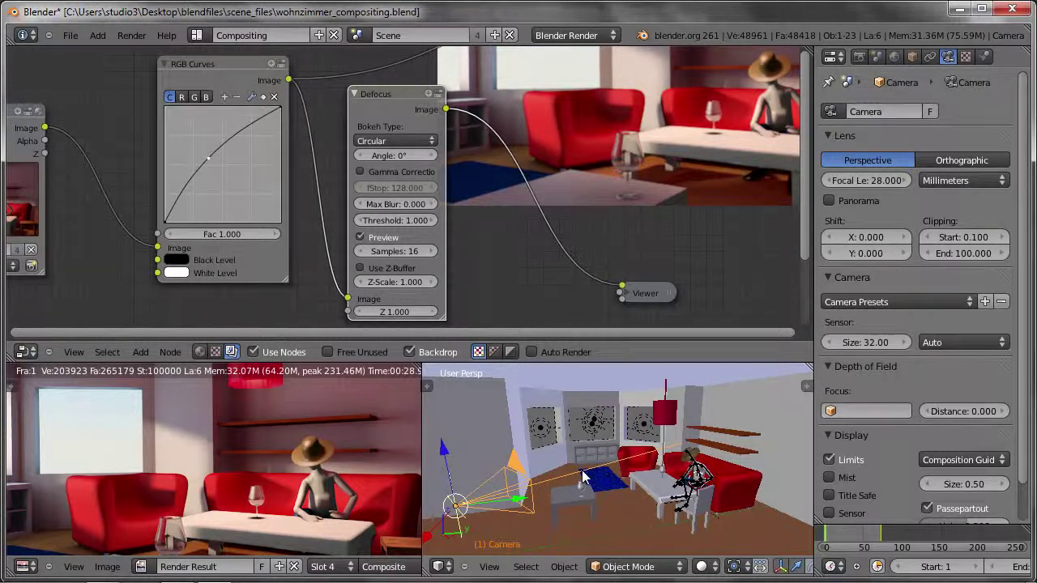
{"action": "left_click_drag", "start_coordinate": [951, 411], "coordinate": [962, 413]}
{"action": "left_click_drag", "start_coordinate": [962, 415], "coordinate": [924, 414]}
{"action": "mouse_move", "coordinate": [567, 454]}
{"action": "middle_mouse_down"}
{"action": "mouse_move", "coordinate": [606, 438]}
{"action": "mouse_move", "coordinate": [593, 431]}
{"action": "middle_mouse_up"}
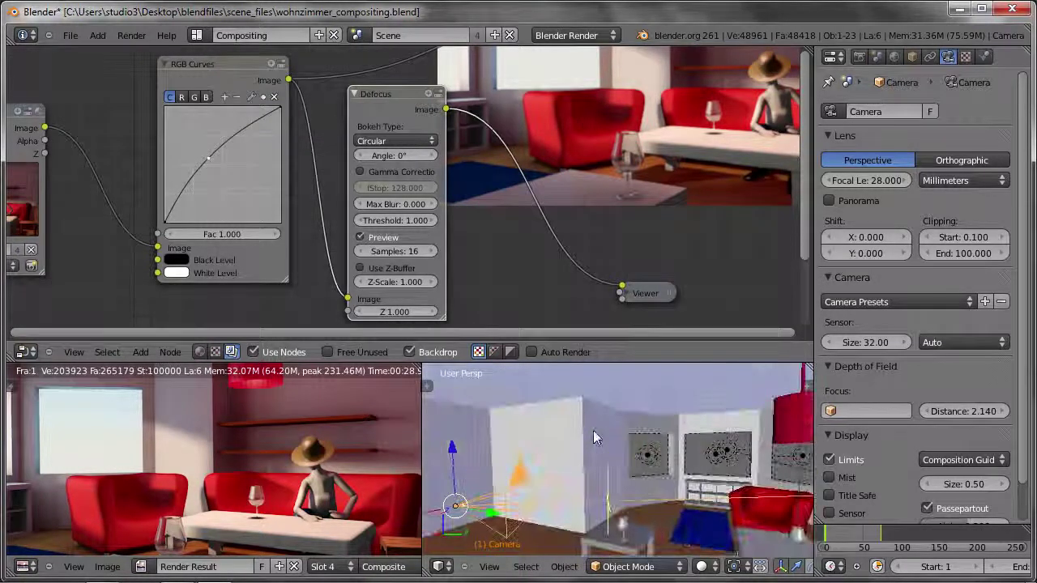
{"action": "left_click_drag", "start_coordinate": [956, 413], "coordinate": [958, 415]}
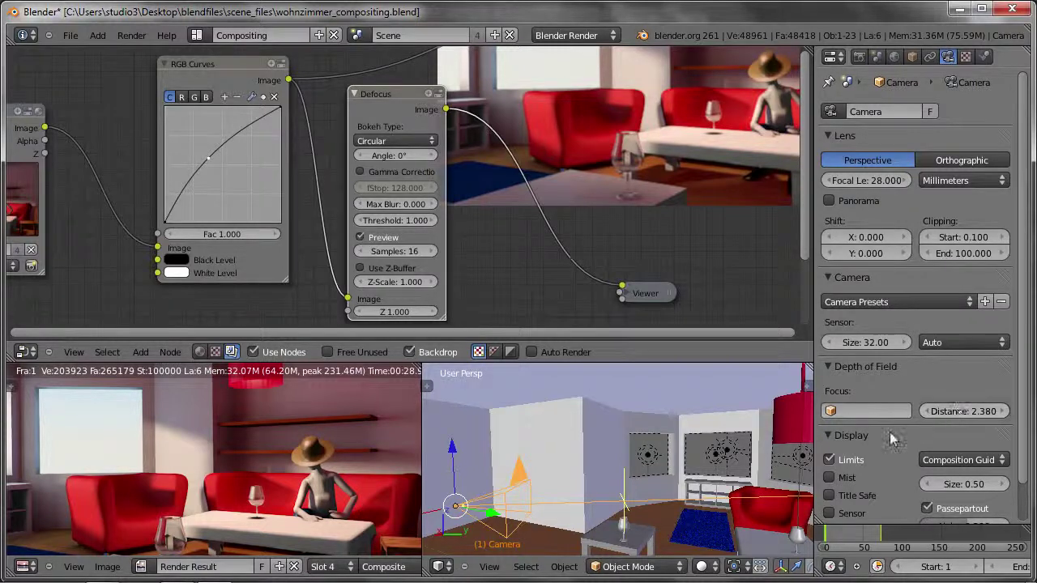
- Set the camera's depth-of-field focus object to Glas and render with F12
{"action": "mouse_move", "coordinate": [640, 482]}
{"action": "middle_mouse_down"}
{"action": "mouse_move", "coordinate": [618, 474]}
{"action": "mouse_move", "coordinate": [660, 494]}
{"action": "middle_mouse_up"}
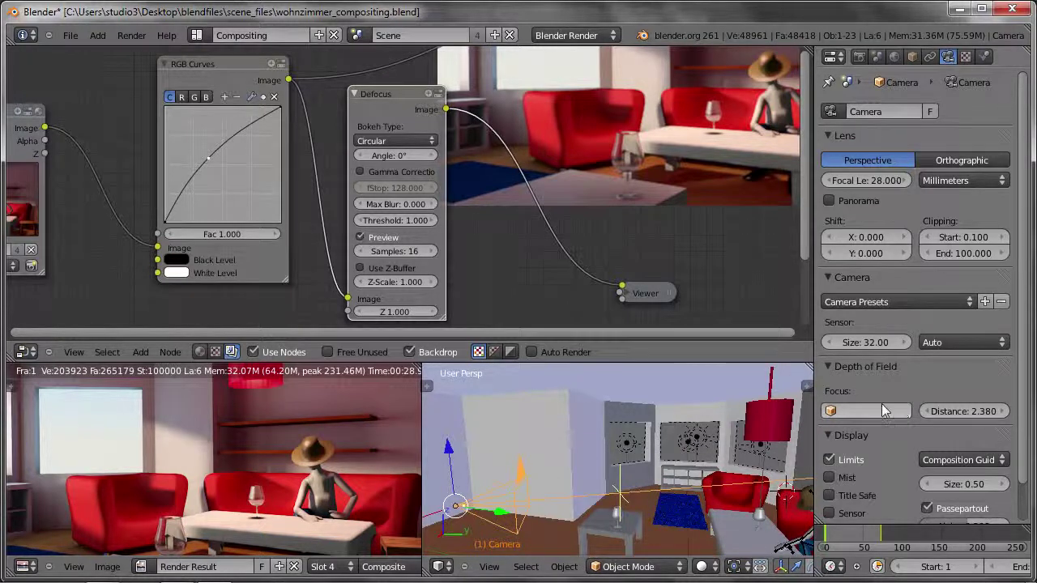
{"action": "right_click", "coordinate": [617, 521]}
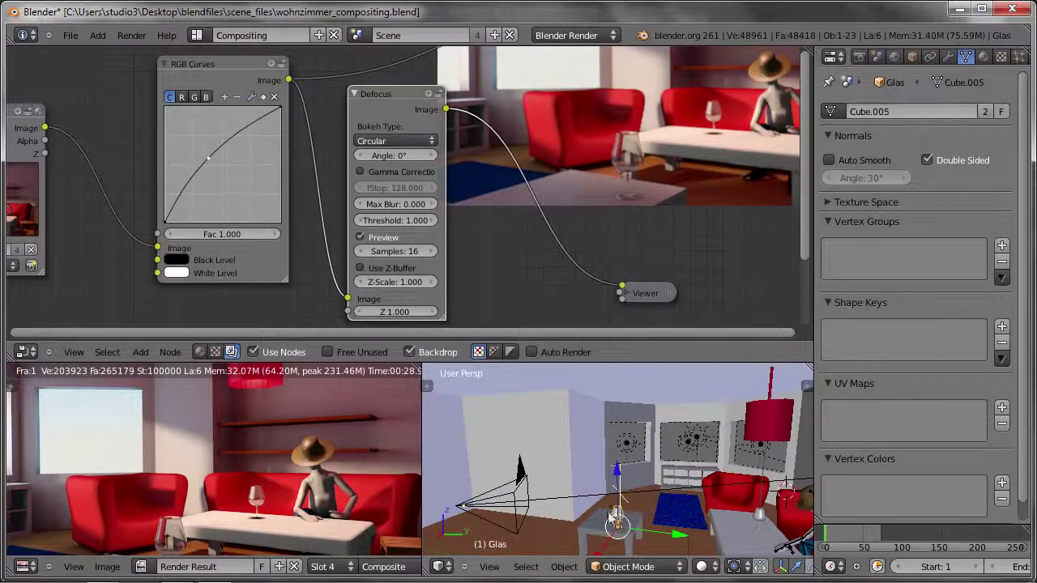
{"action": "right_click", "coordinate": [506, 504]}
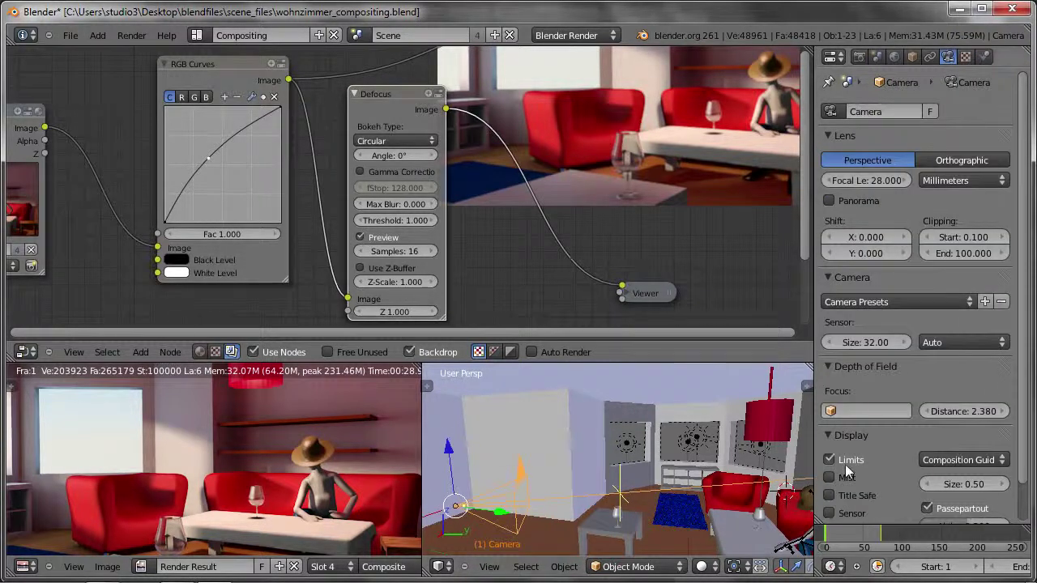
{"action": "left_click", "coordinate": [860, 411]}
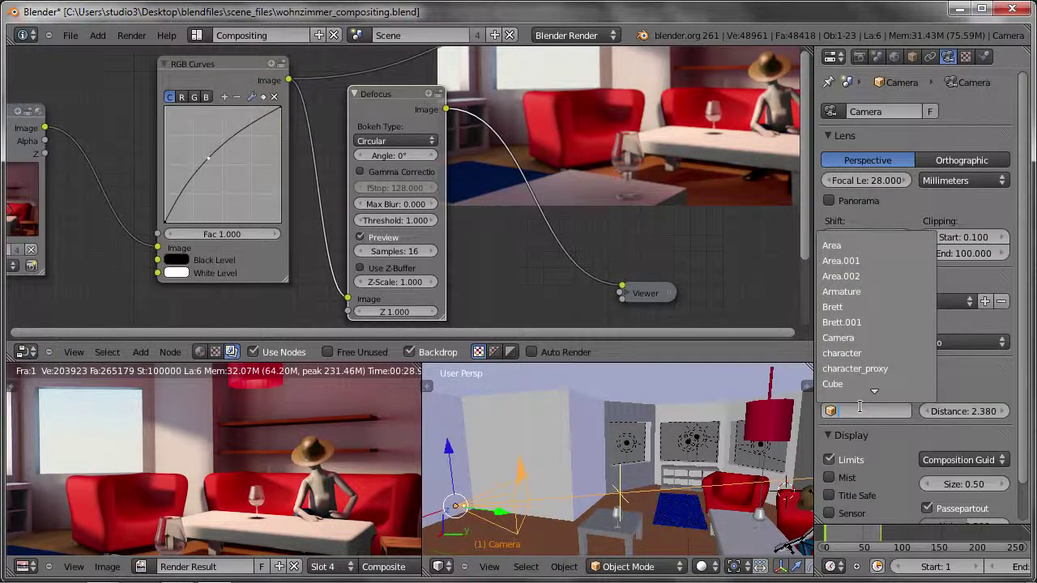
{"action": "type", "text": "gl"}
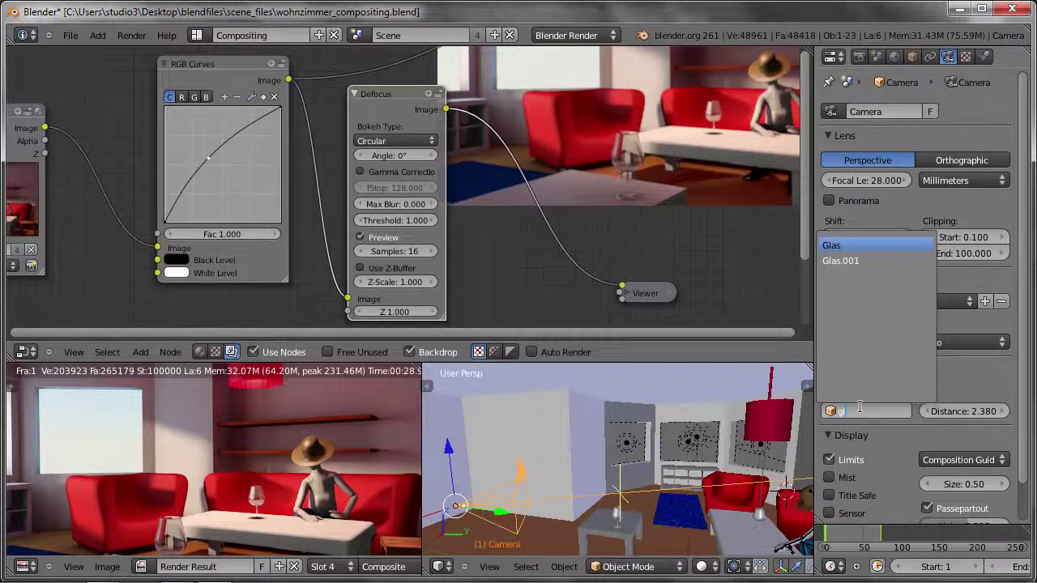
{"action": "key", "text": "Return"}
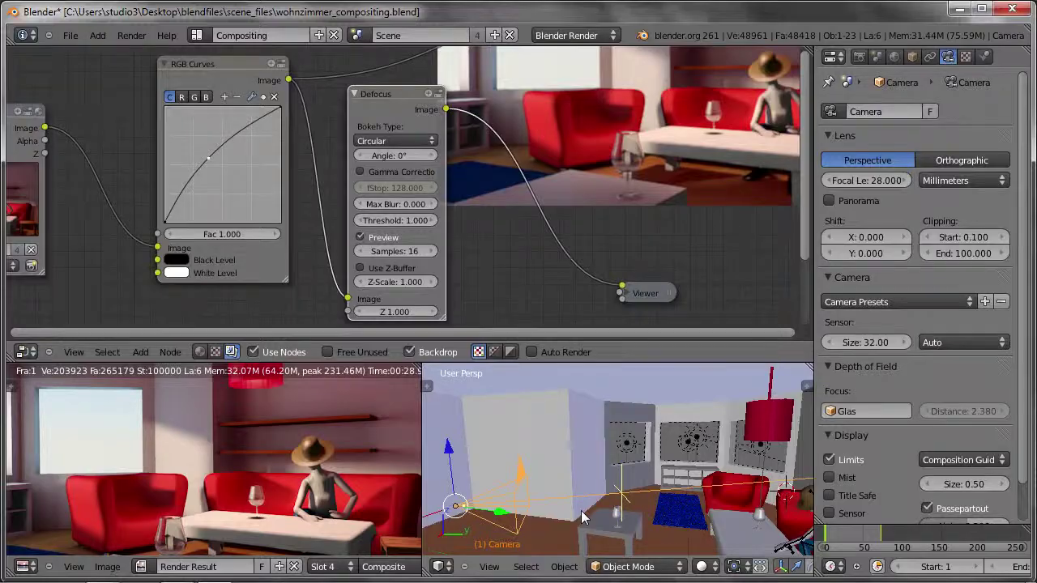
{"action": "key", "text": "F12"}
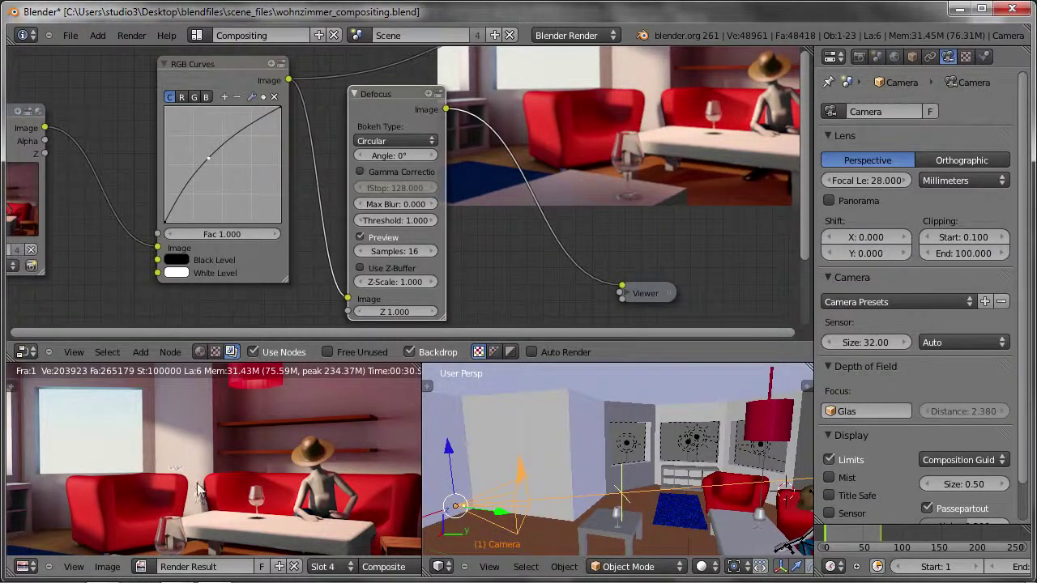
- In the maximized node editor, connect the Render Layers Z output to the Defocus Z input
{"action": "key", "text": "ctrl+Up"}
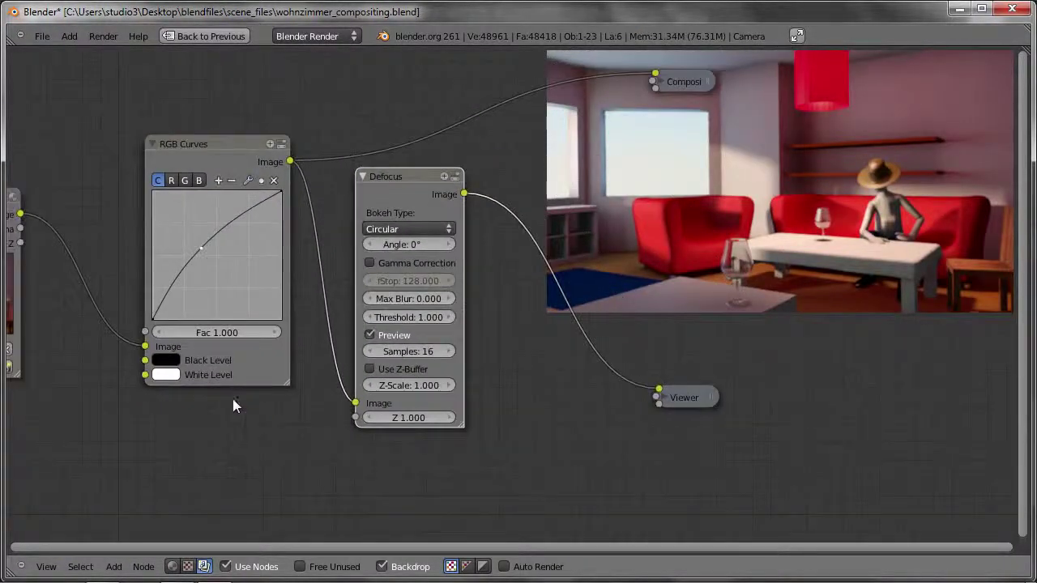
{"action": "middle_click_drag", "start_coordinate": [232, 399], "coordinate": [352, 432]}
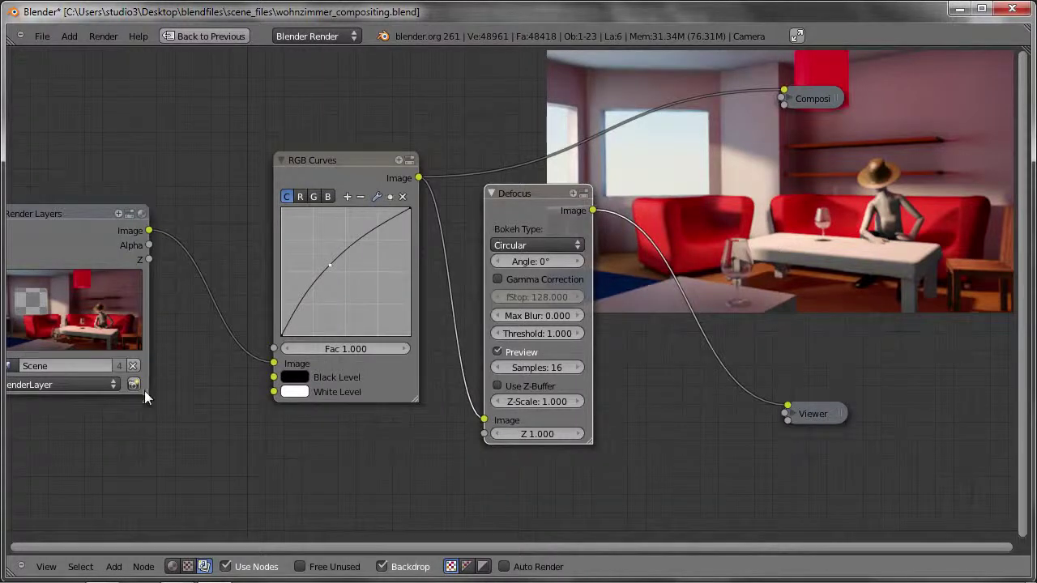
{"action": "middle_click_drag", "start_coordinate": [144, 391], "coordinate": [237, 406]}
{"action": "mouse_move", "coordinate": [133, 247]}
{"action": "left_mouse_down"}
{"action": "mouse_move", "coordinate": [123, 244]}
{"action": "mouse_move", "coordinate": [160, 230]}
{"action": "mouse_move", "coordinate": [141, 235]}
{"action": "left_mouse_up"}
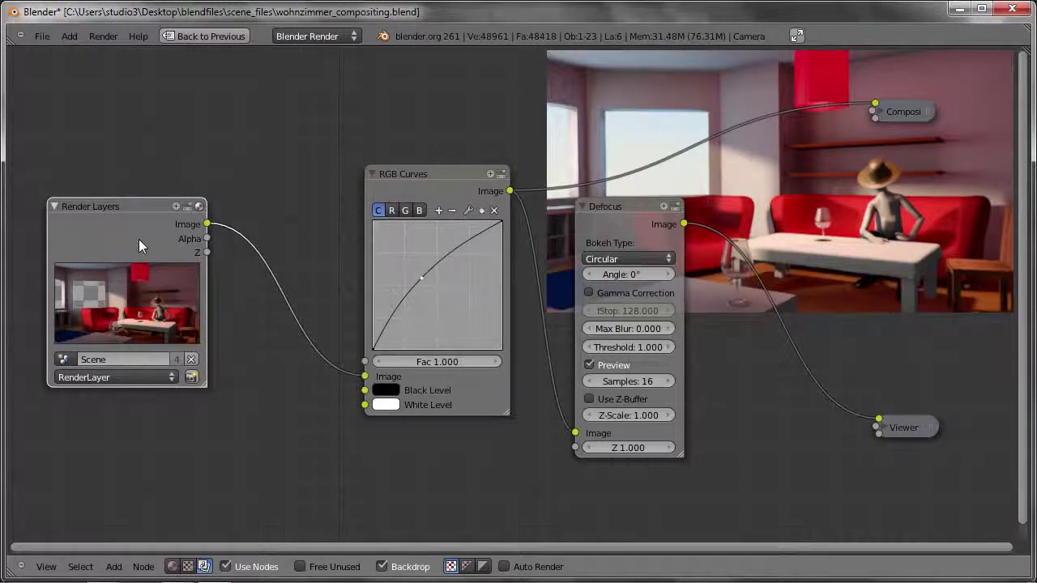
{"action": "key", "text": "ctrl+Up"}
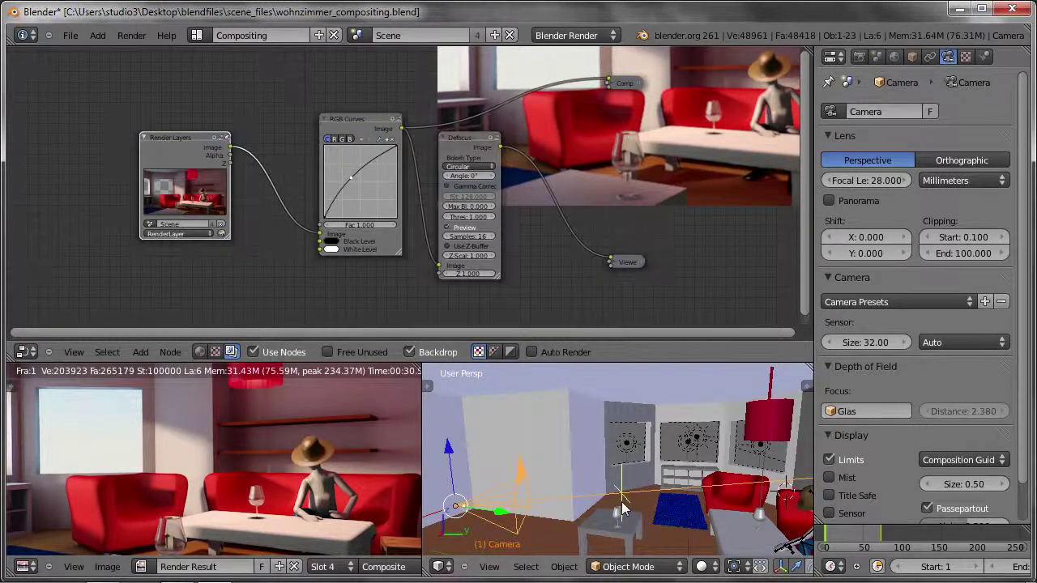
{"action": "key", "text": "ctrl+Up"}
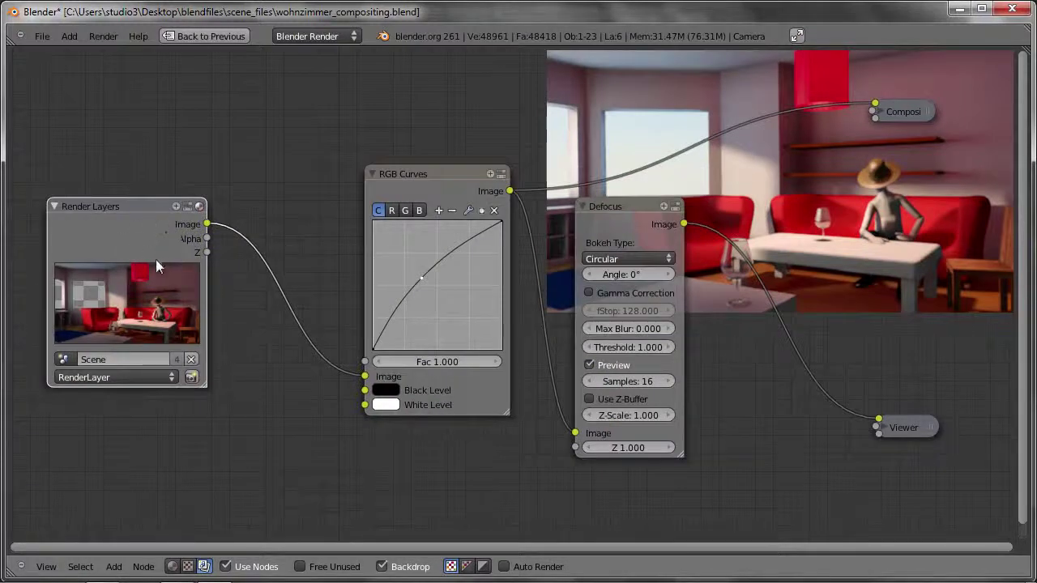
{"action": "left_click_drag", "start_coordinate": [207, 253], "coordinate": [224, 263]}
{"action": "mouse_move", "coordinate": [253, 330]}
{"action": "left_mouse_down"}
{"action": "mouse_move", "coordinate": [550, 454]}
{"action": "mouse_move", "coordinate": [576, 447]}
{"action": "left_mouse_up"}
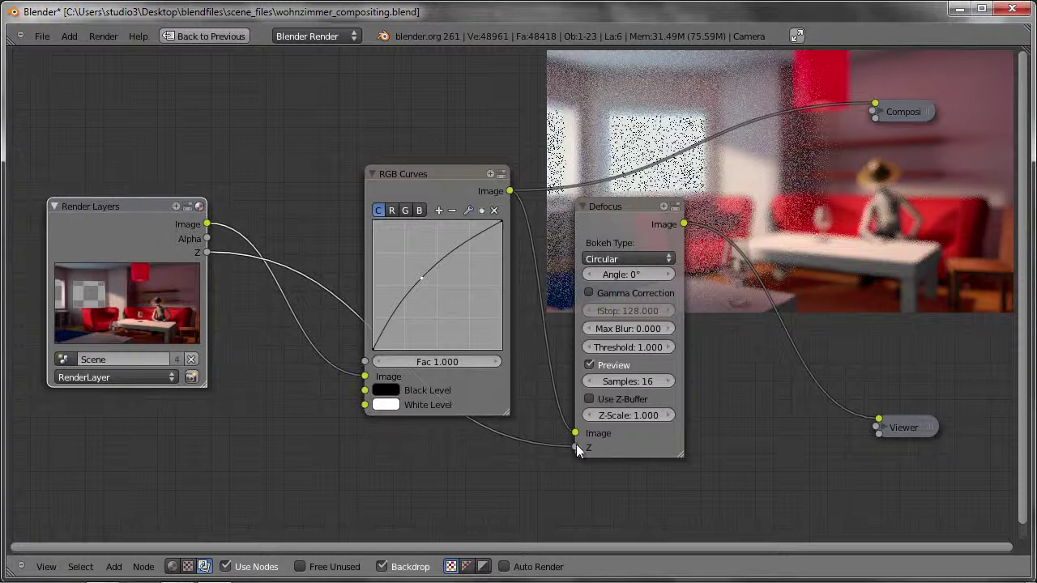
- Collapse the RGB Curves node and turn on Use Z-Buffer in Defocus
{"action": "mouse_move", "coordinate": [816, 215]}
{"action": "middle_mouse_down"}
{"action": "mouse_move", "coordinate": [855, 288]}
{"action": "mouse_move", "coordinate": [741, 235]}
{"action": "middle_mouse_up"}
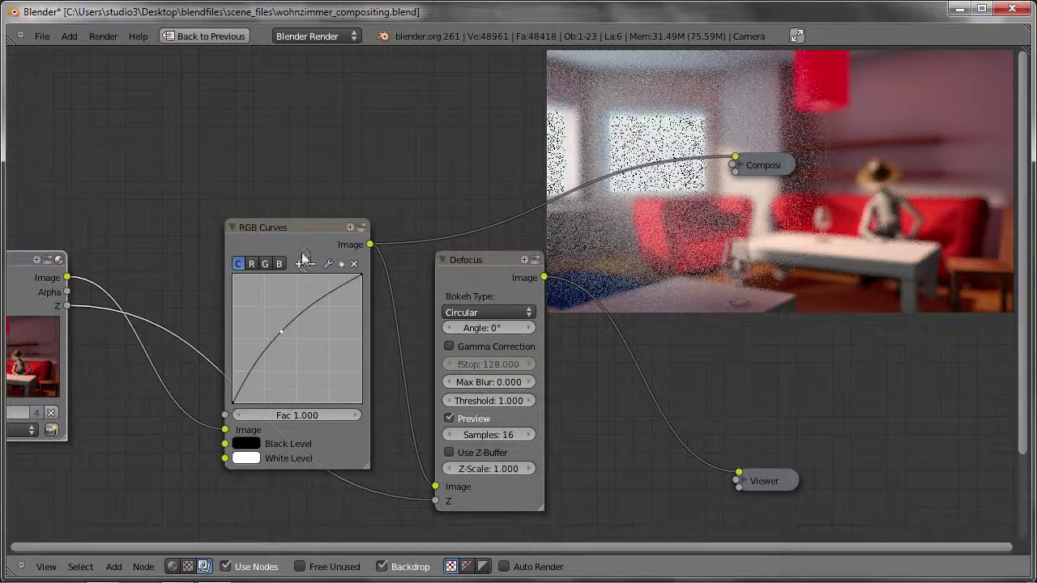
{"action": "left_click", "coordinate": [231, 227]}
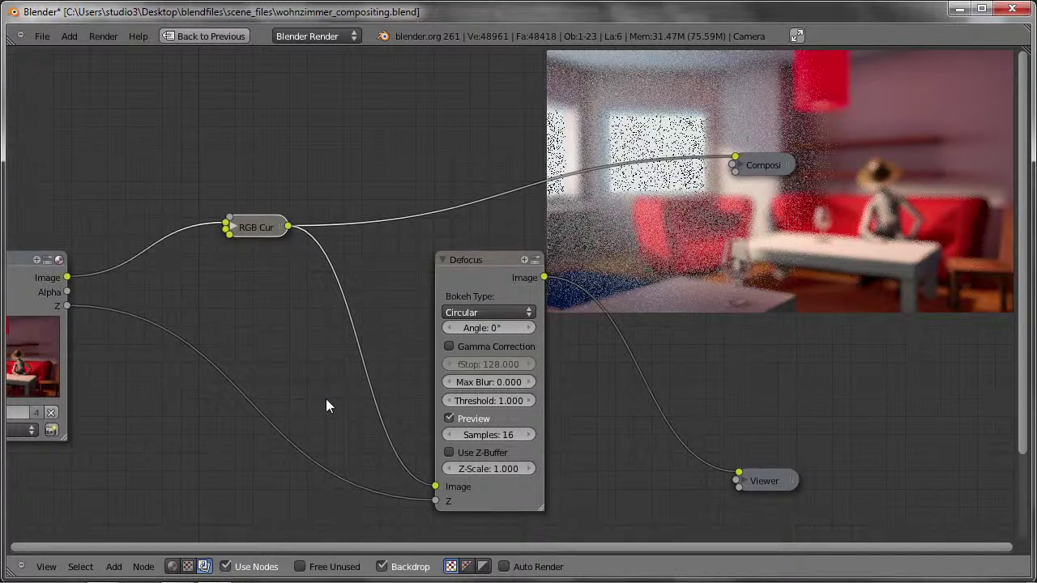
{"action": "left_click", "coordinate": [449, 453]}
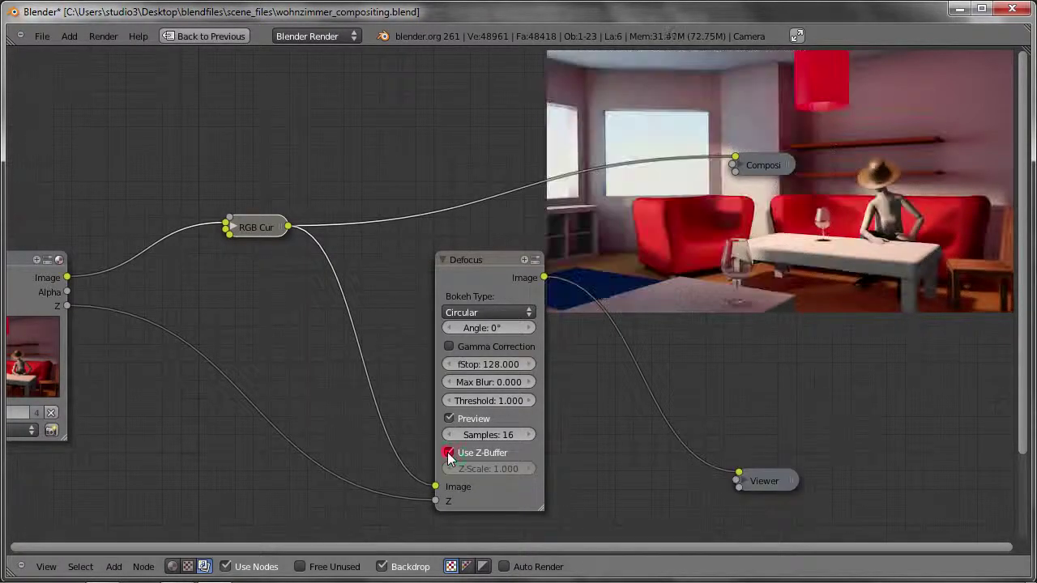
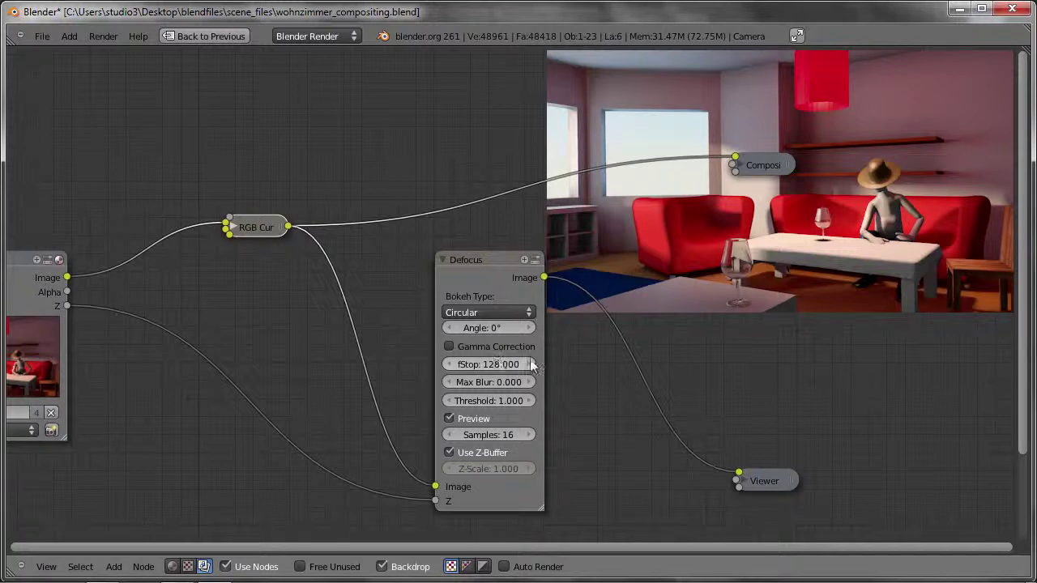
- Step the Defocus fStop down through 20 and 10 to a final value of 5
{"action": "left_click", "coordinate": [497, 365]}
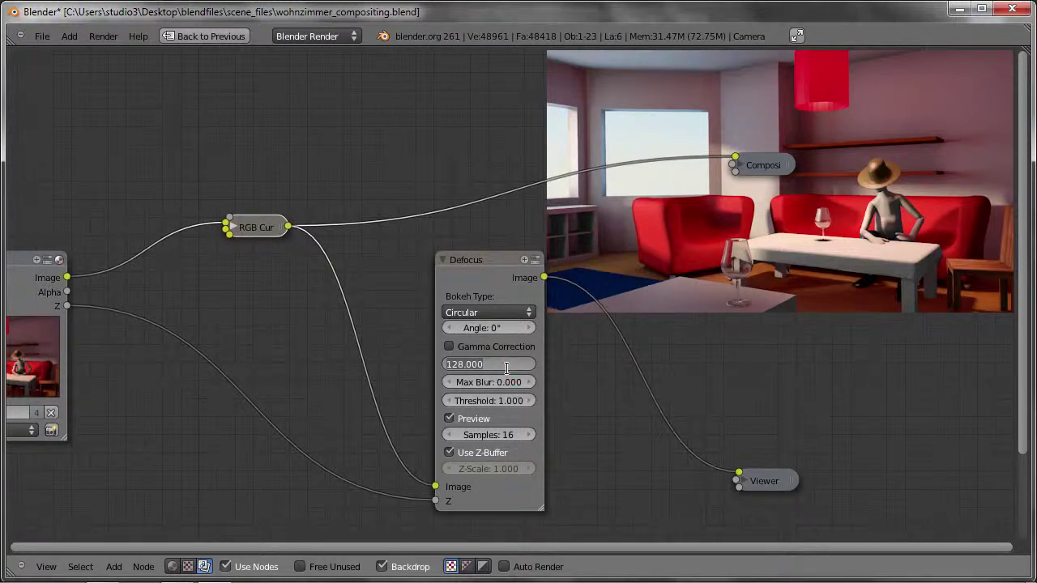
{"action": "type", "text": "20"}
{"action": "key", "text": "Return"}
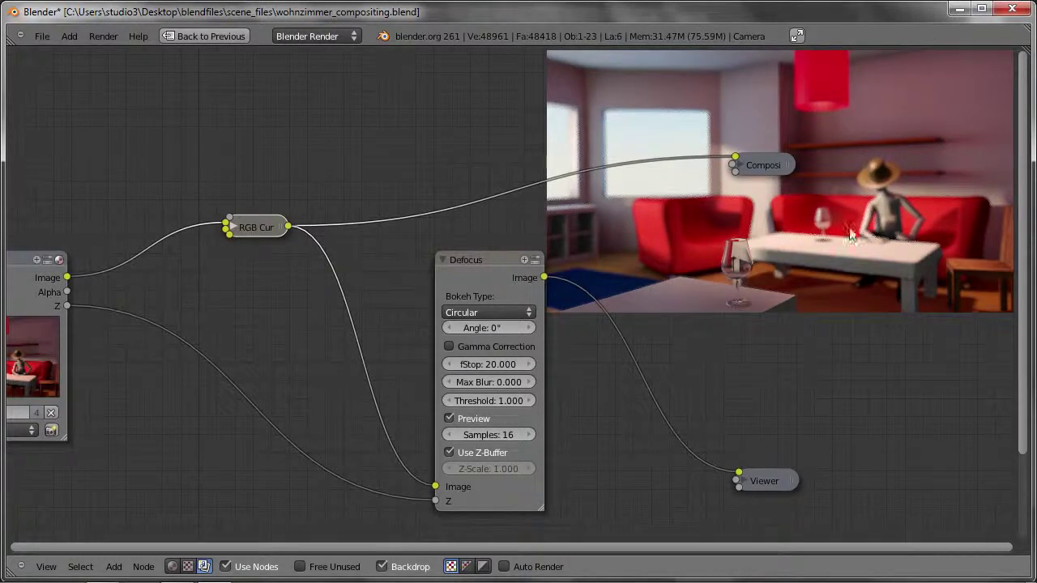
{"action": "left_click", "coordinate": [486, 365]}
{"action": "type", "text": "10"}
{"action": "key", "text": "Return"}
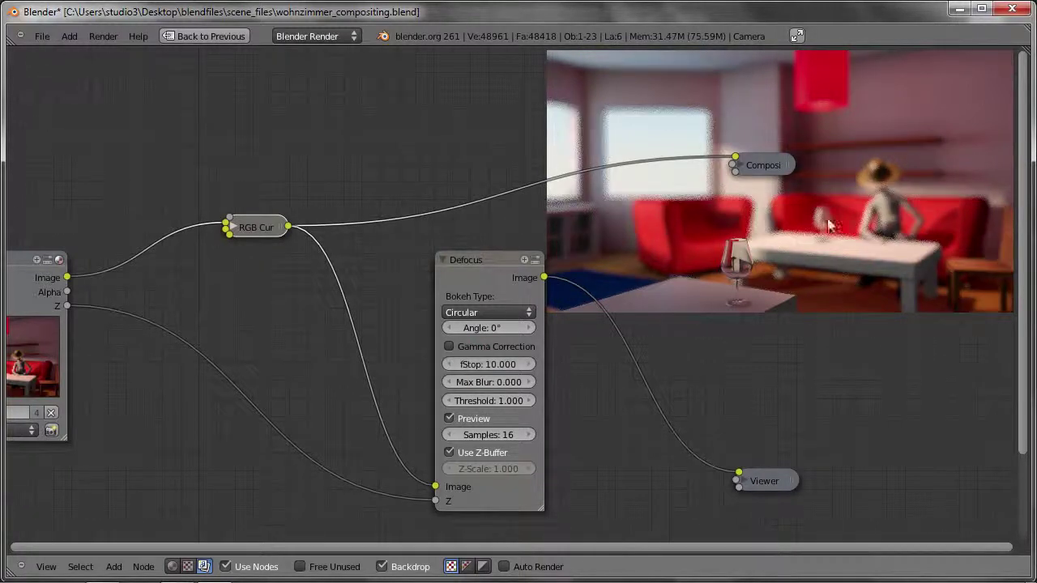
{"action": "left_click", "coordinate": [499, 364]}
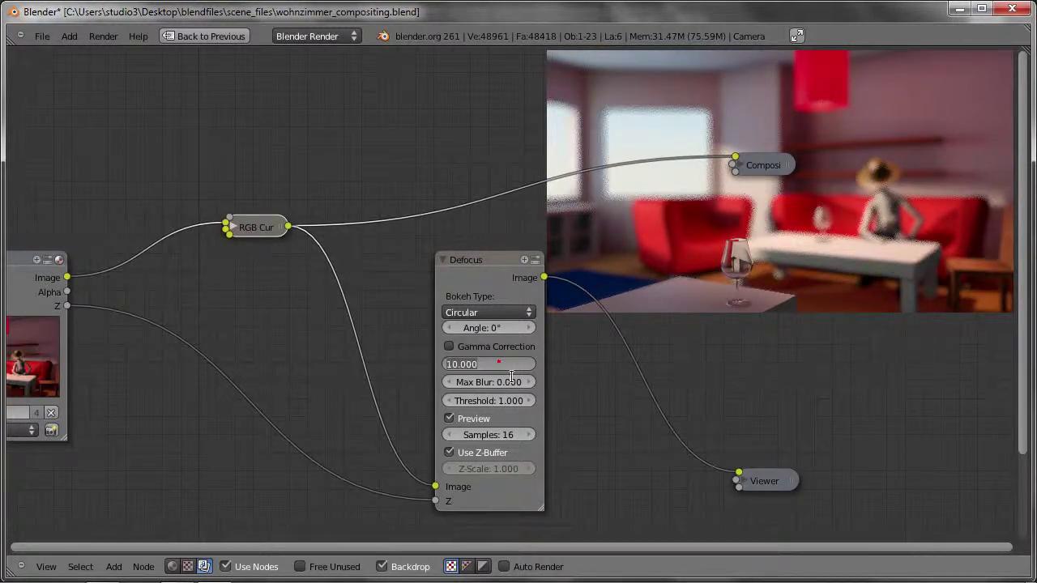
{"action": "type", "text": "5"}
{"action": "key", "text": "Return"}
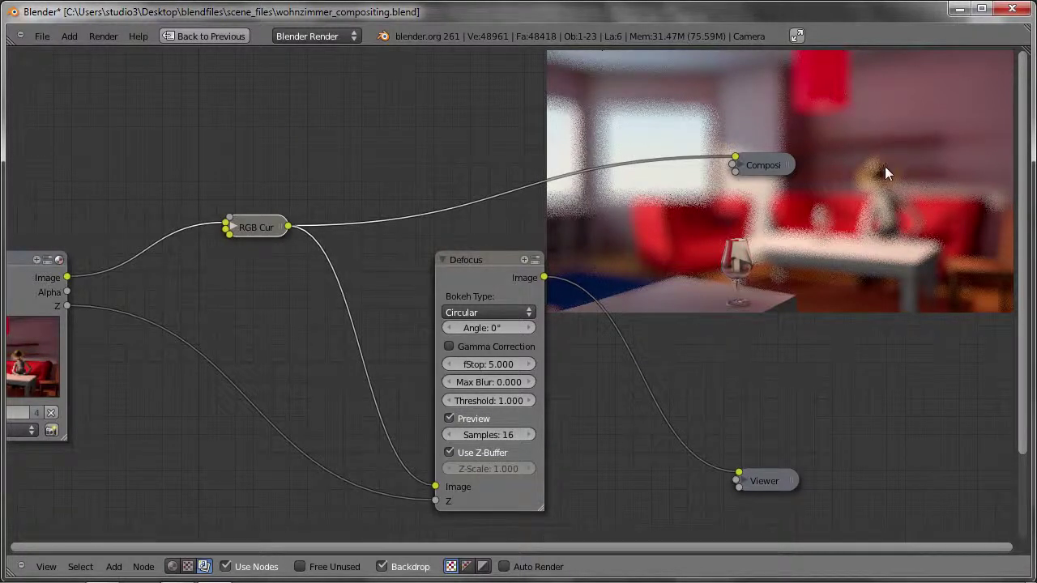
- Set Defocus samples to 32 and turn off its Preview option
{"action": "left_click", "coordinate": [496, 438]}
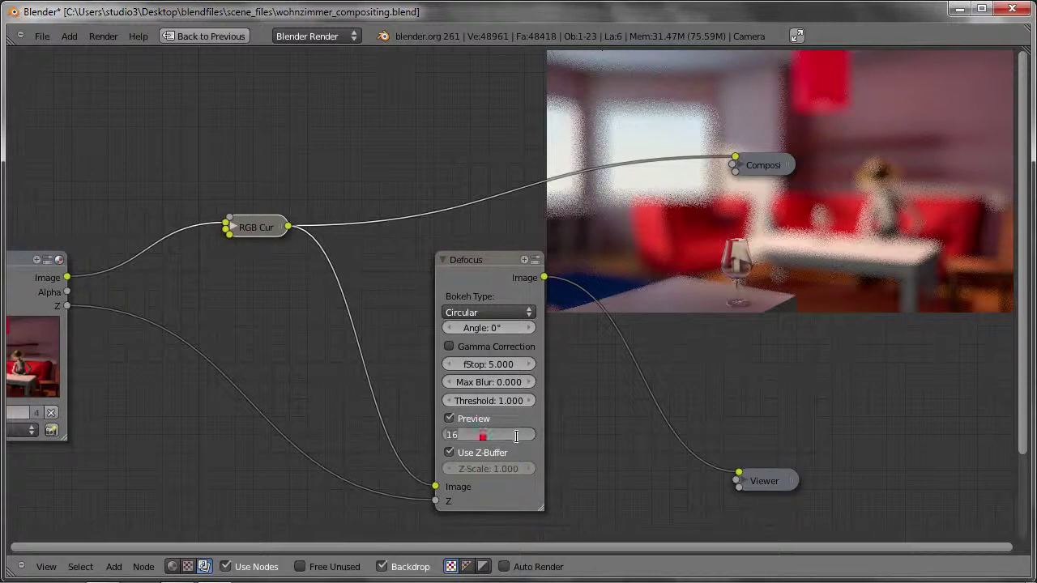
{"action": "type", "text": "32"}
{"action": "key", "text": "Return"}
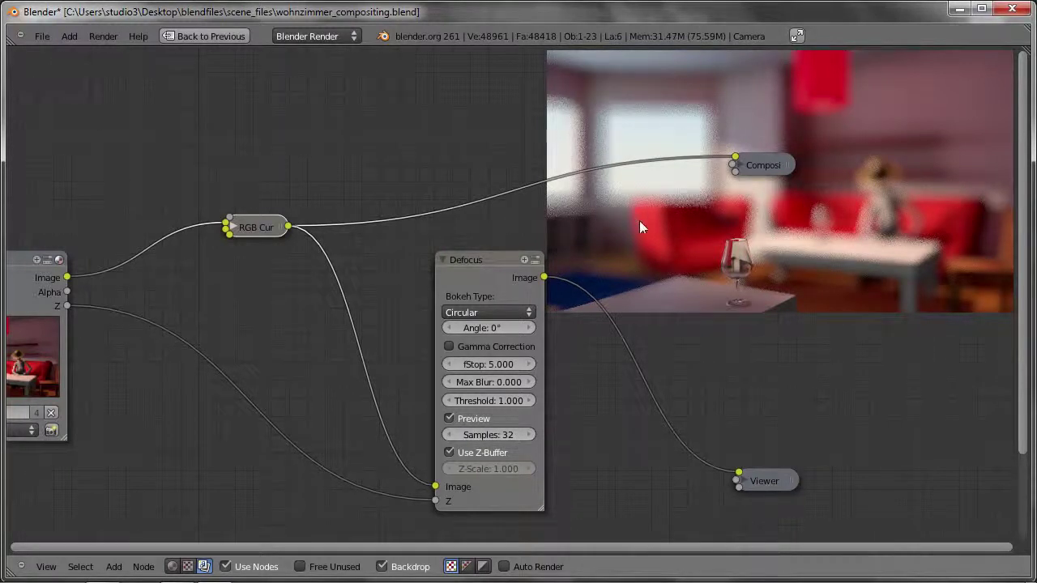
{"action": "left_click", "coordinate": [449, 418]}
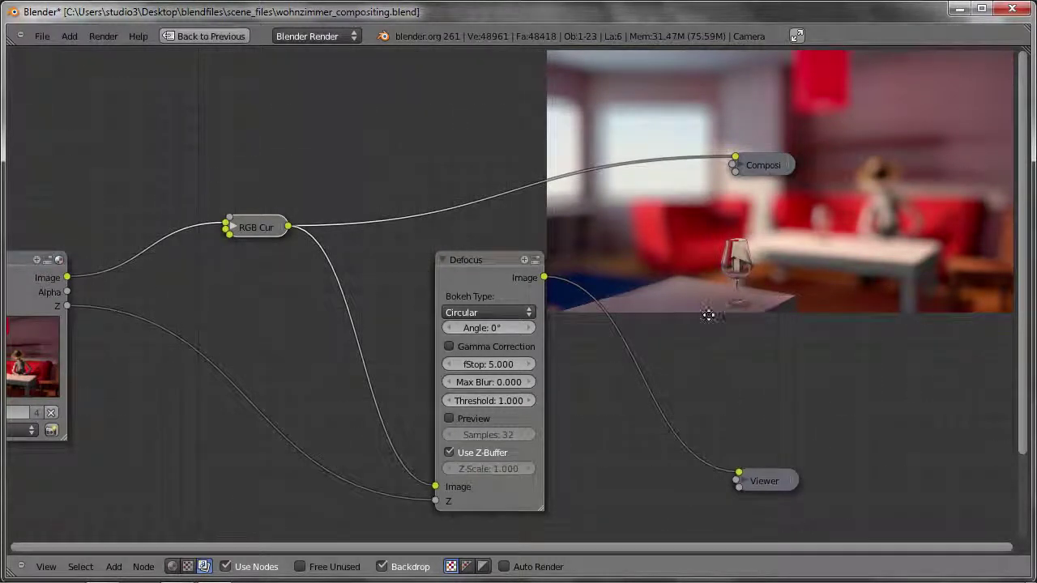
{"action": "middle_click_drag", "start_coordinate": [696, 313], "coordinate": [664, 326]}
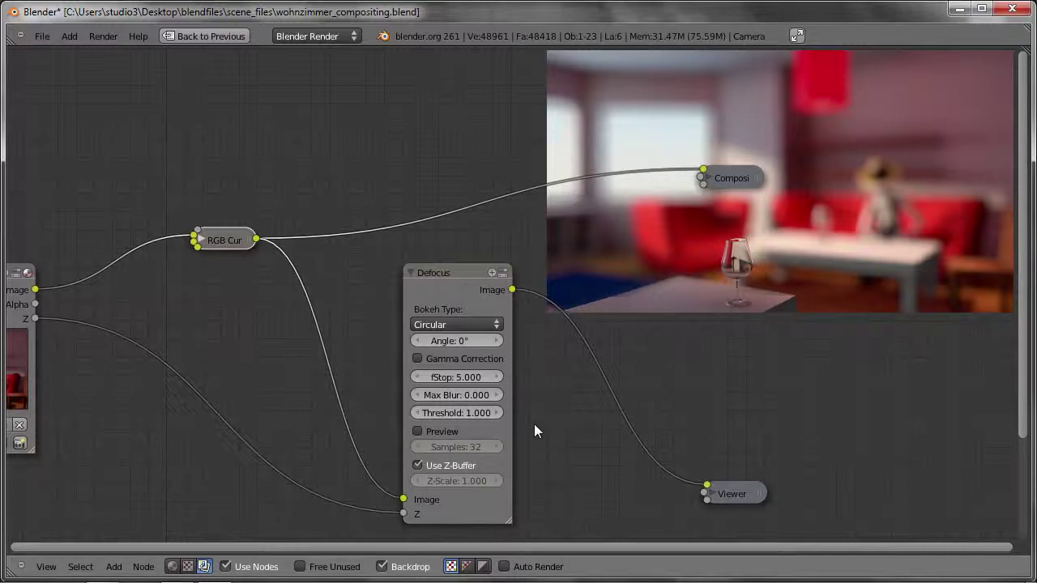
- Set the Defocus threshold to 0 and save the blend file
{"action": "left_click", "coordinate": [466, 414]}
{"action": "type", "text": "0"}
{"action": "key", "text": "Return"}
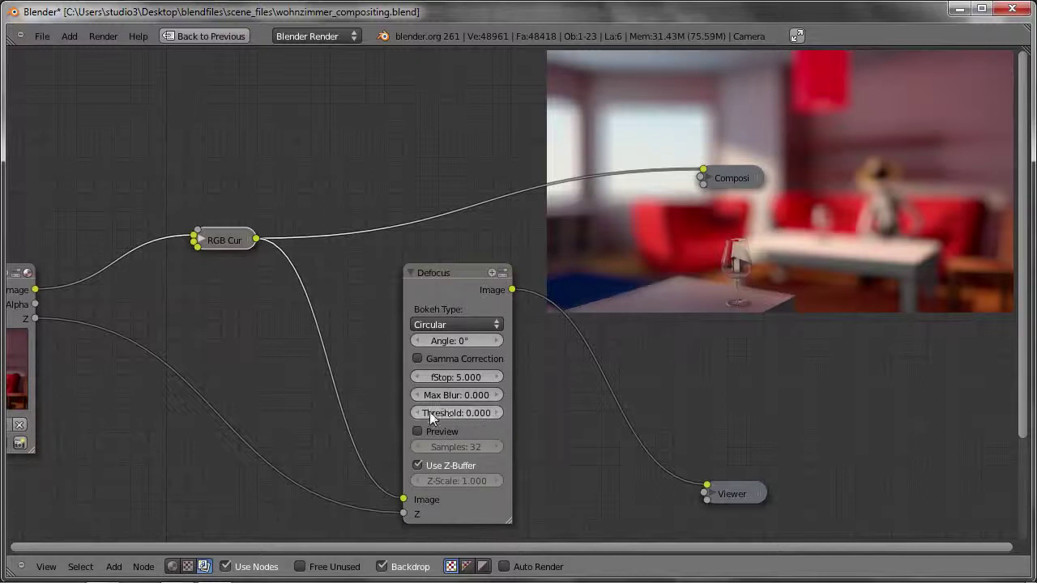
{"action": "key", "text": "ctrl+s"}
{"action": "left_click", "coordinate": [470, 458]}
- Lower the Defocus fStop to 2 for heavier blur
{"action": "left_click", "coordinate": [461, 376]}
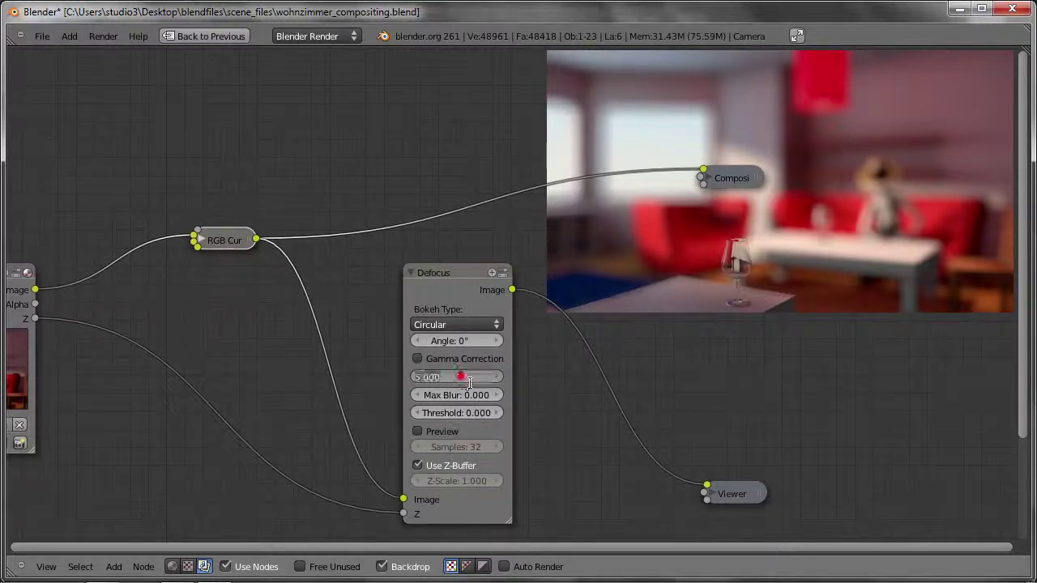
{"action": "type", "text": "2"}
{"action": "key", "text": "Return"}
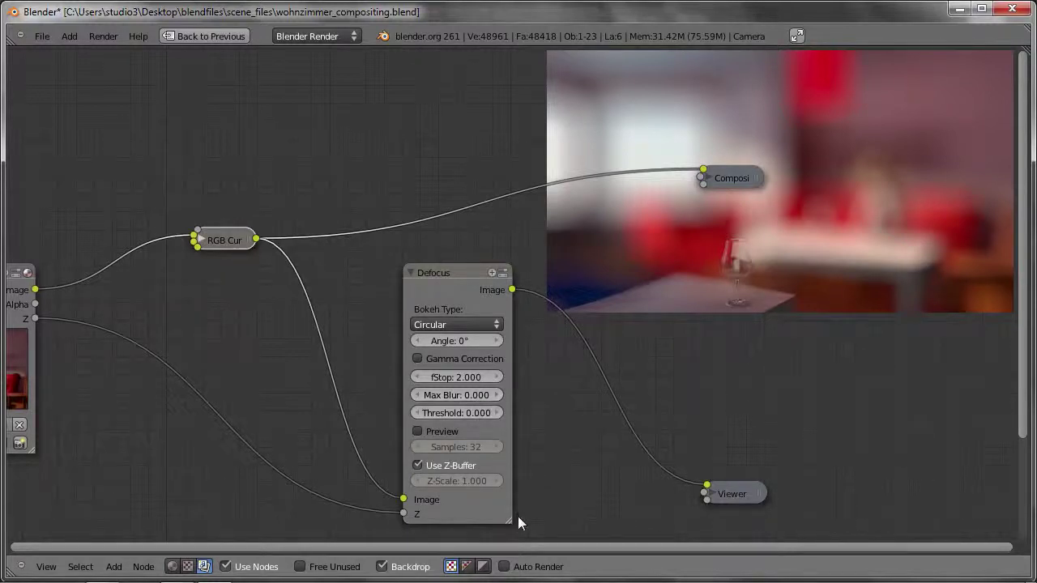
- Set Defocus Max Blur to 20 and nudge the RGB Curves node slightly left
{"action": "left_click", "coordinate": [478, 396]}
{"action": "type", "text": "20"}
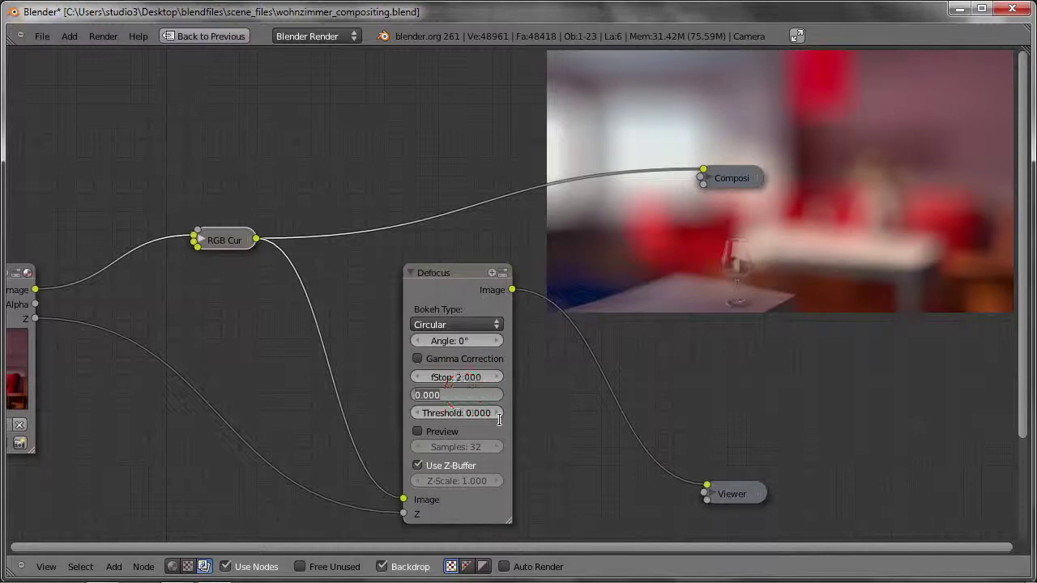
{"action": "key", "text": "Return"}
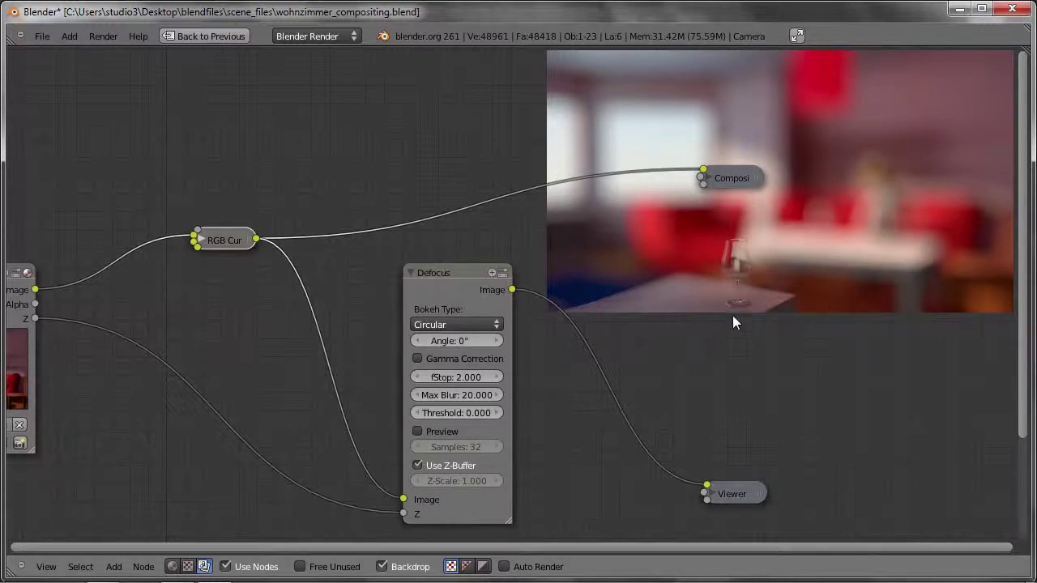
{"action": "key", "text": "g"}
{"action": "left_click", "coordinate": [656, 235]}
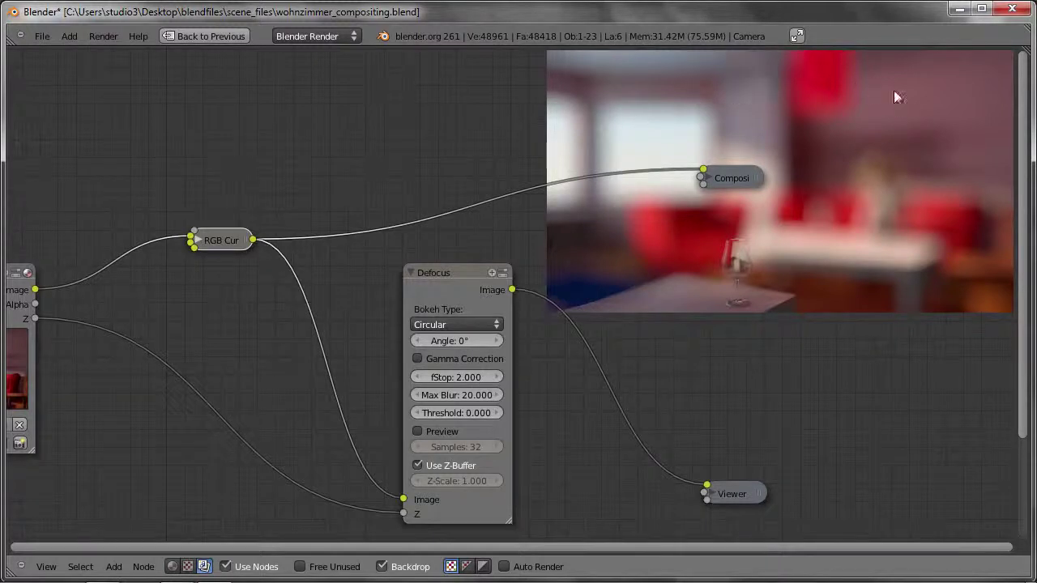
- Raise the Defocus Max Blur to 30
{"action": "left_click", "coordinate": [482, 396]}
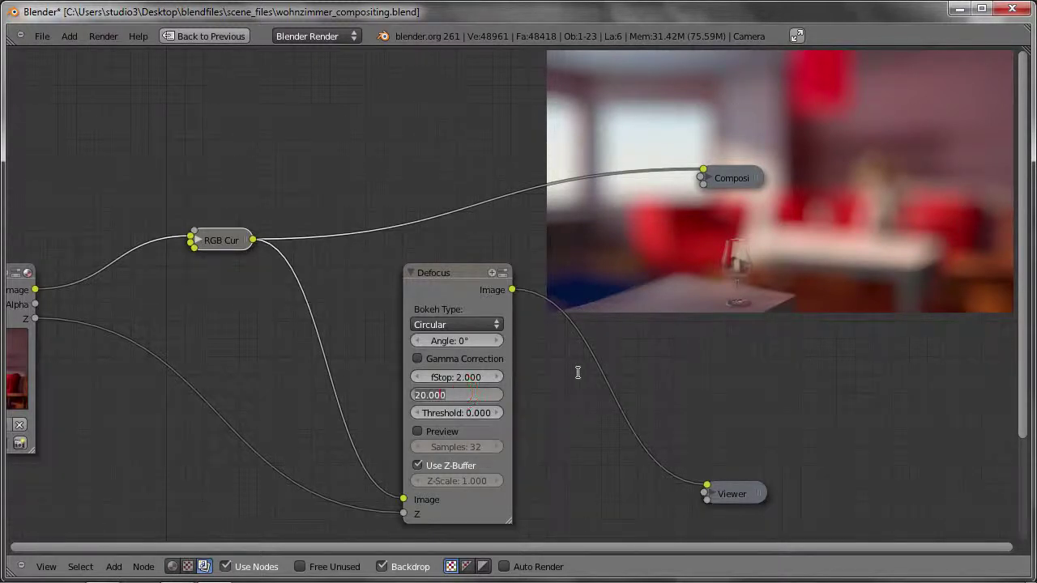
{"action": "type", "text": "30"}
{"action": "key", "text": "Return"}
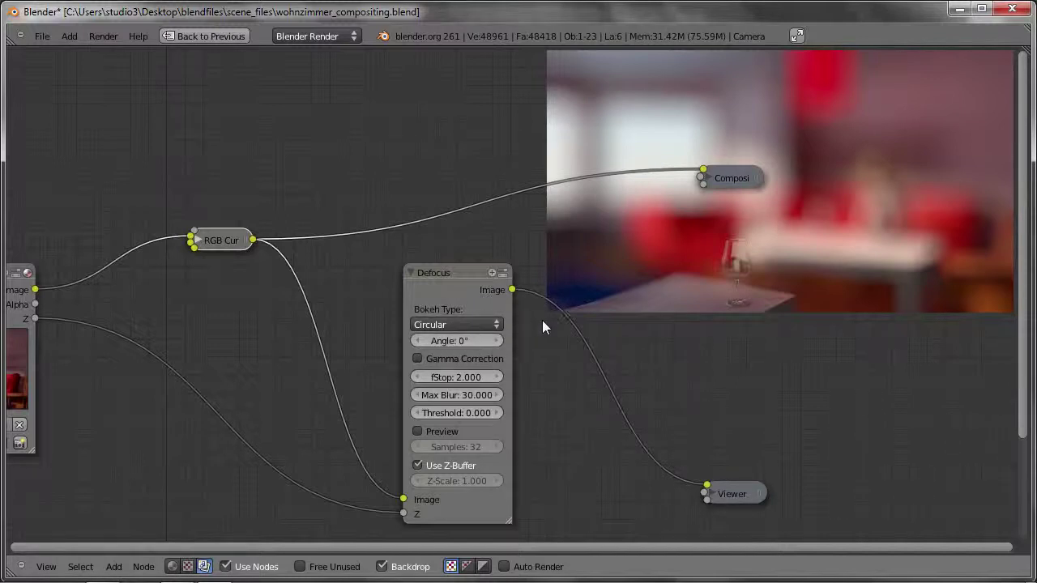
- Switch the bokeh to Pentagonal, compare with Circular, then settle on Pentagonal
{"action": "left_click", "coordinate": [492, 325]}
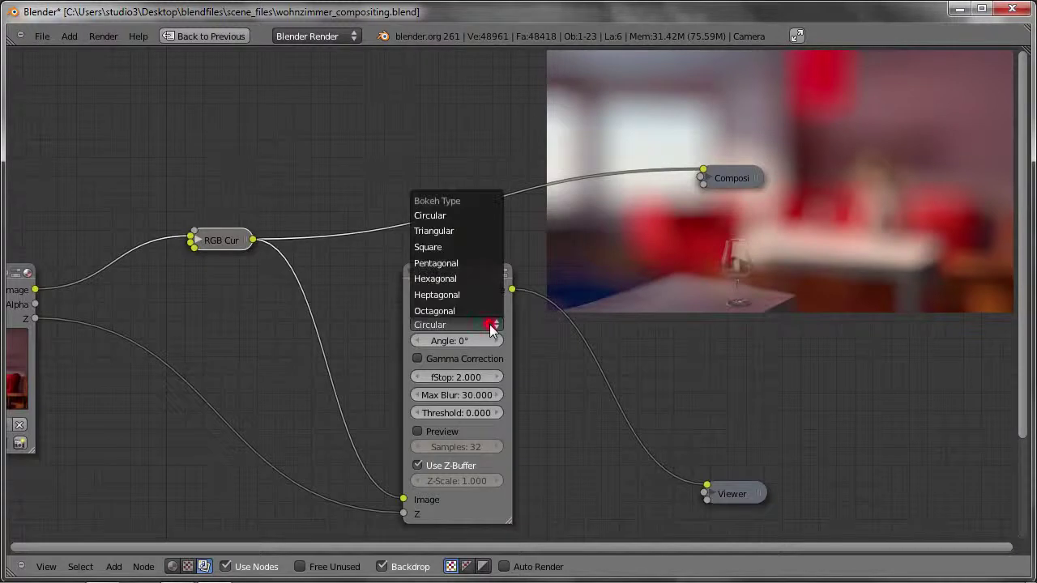
{"action": "left_click", "coordinate": [460, 263]}
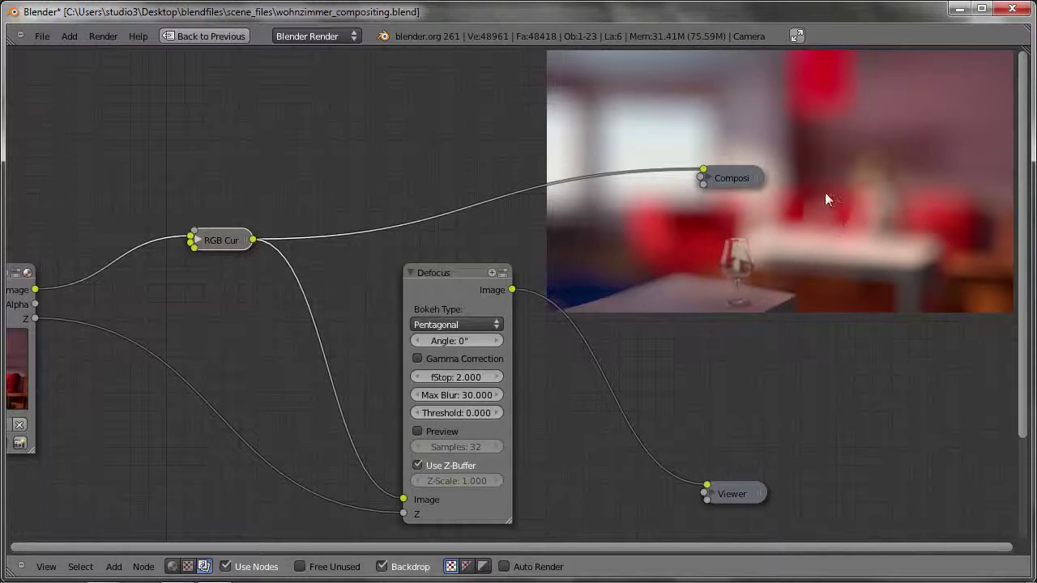
{"action": "left_click", "coordinate": [439, 325]}
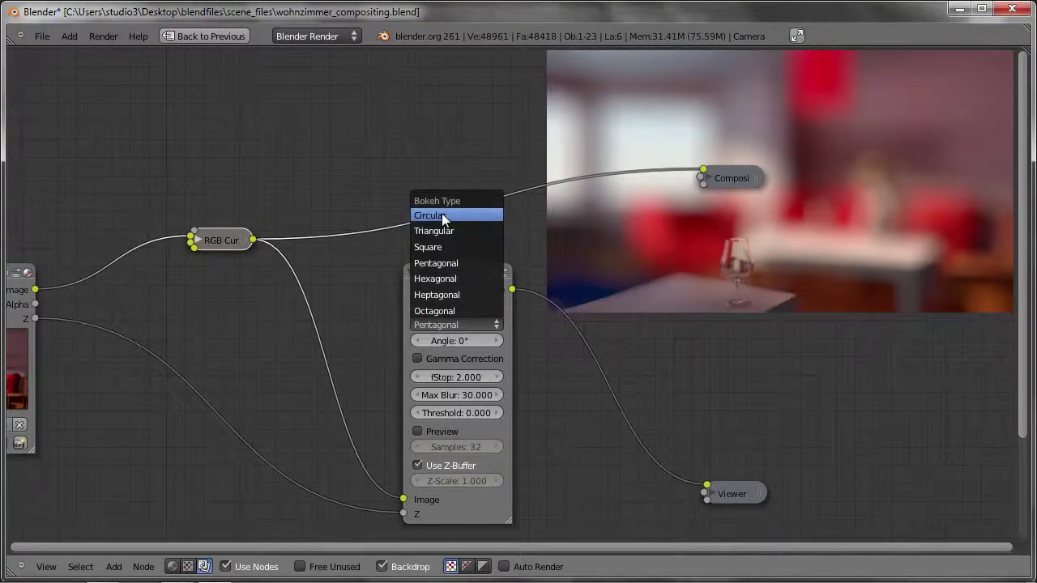
{"action": "left_click", "coordinate": [441, 215]}
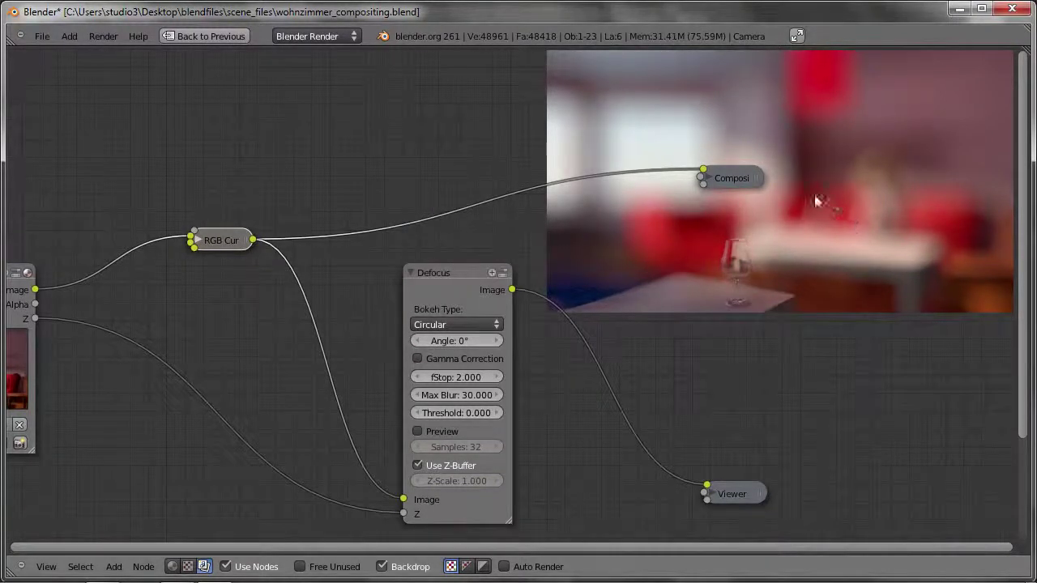
{"action": "left_click", "coordinate": [460, 324]}
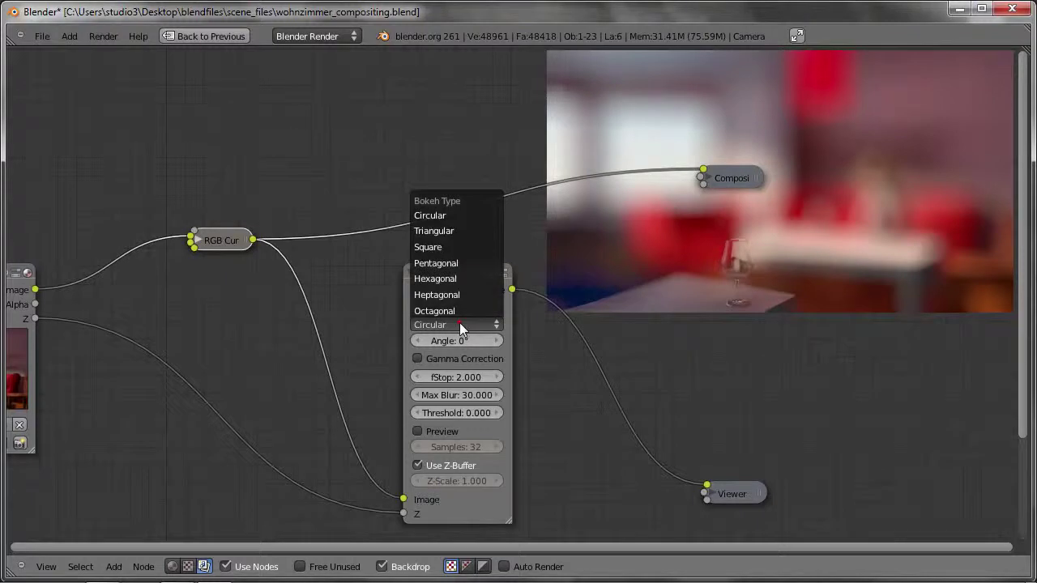
{"action": "left_click", "coordinate": [432, 264]}
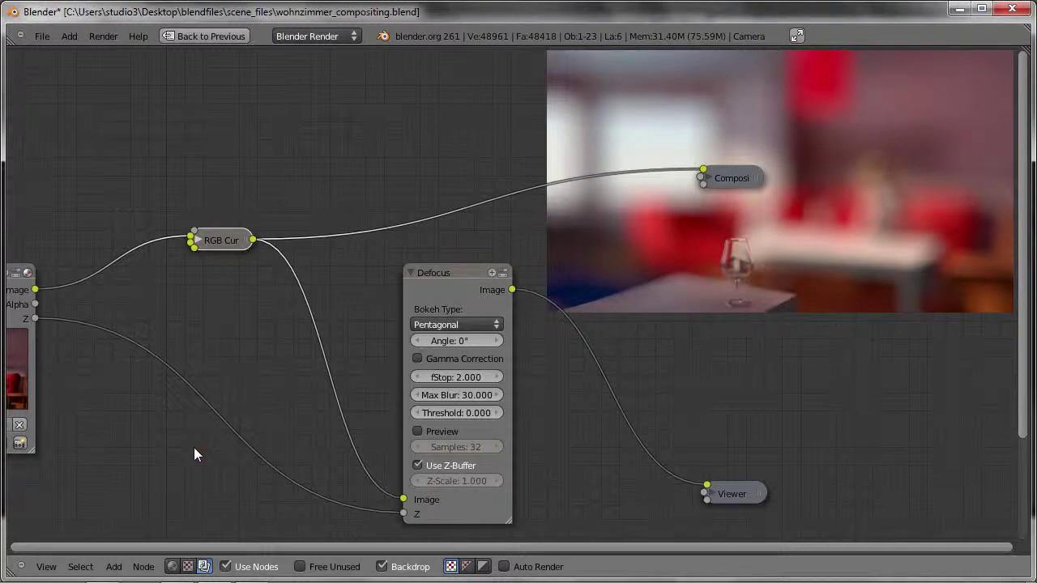
- Preview the Z depth pass in the Viewer, then feed it the RGB Curves output instead
{"action": "middle_click_drag", "start_coordinate": [122, 398], "coordinate": [228, 332]}
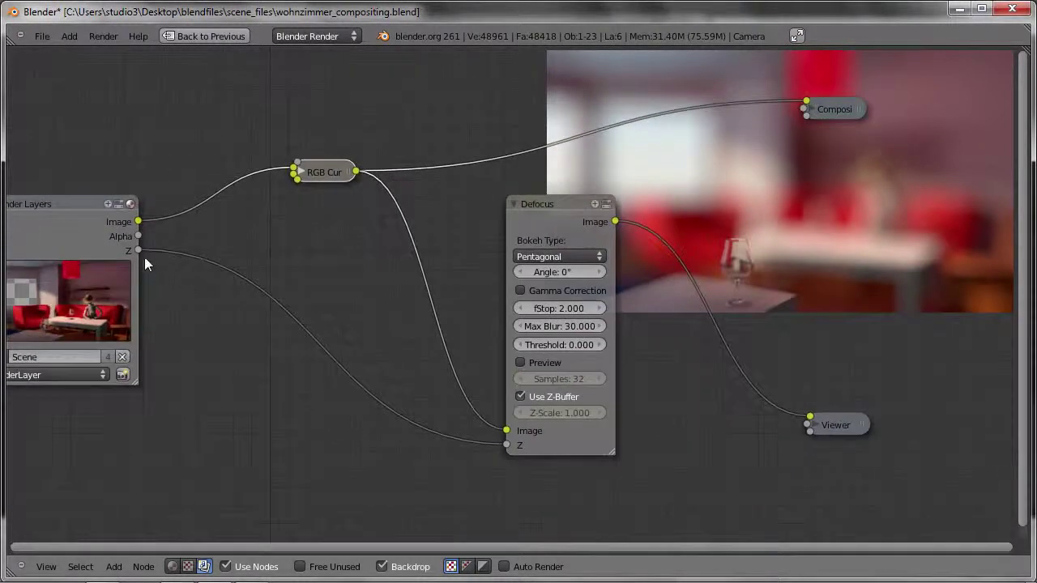
{"action": "right_click_drag", "start_coordinate": [138, 250], "coordinate": [284, 419], "text": "ctrl"}
{"action": "mouse_move", "coordinate": [283, 419]}
{"action": "left_mouse_down"}
{"action": "mouse_move", "coordinate": [664, 343]}
{"action": "mouse_move", "coordinate": [811, 420]}
{"action": "left_mouse_up"}
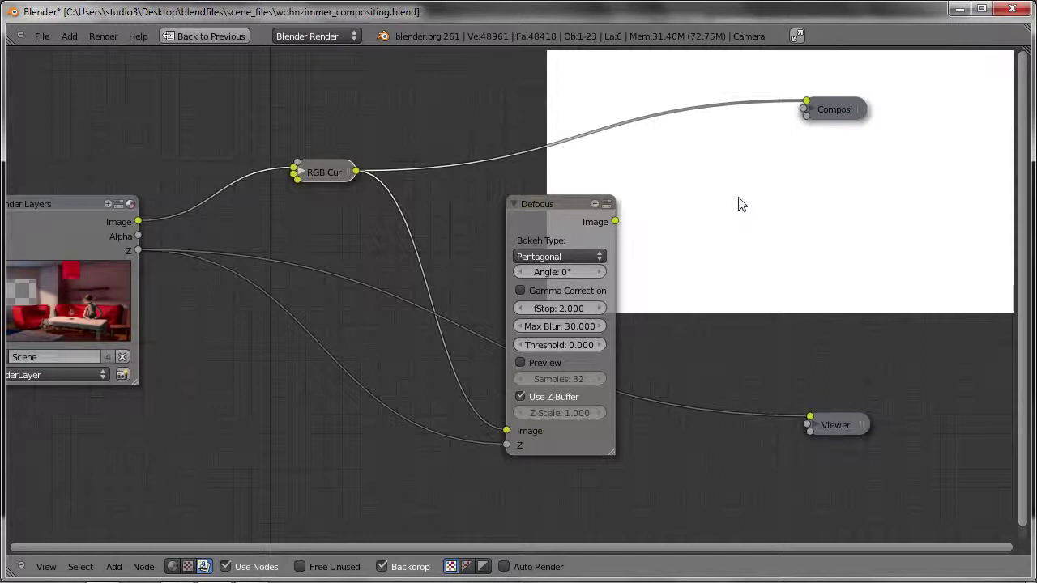
{"action": "left_click_drag", "start_coordinate": [355, 171], "coordinate": [811, 419]}
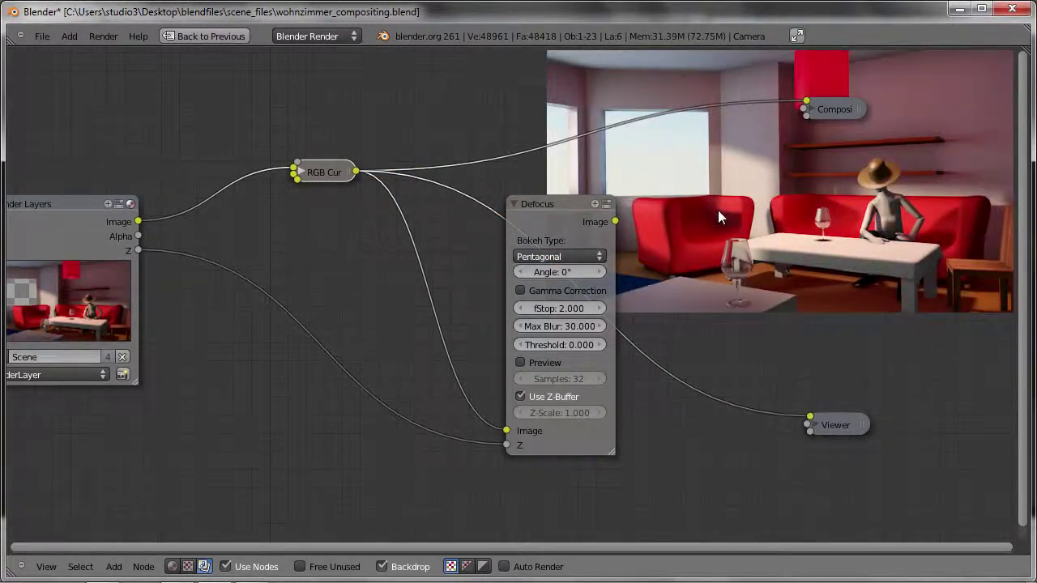
{"action": "key", "text": "ctrl+Up"}
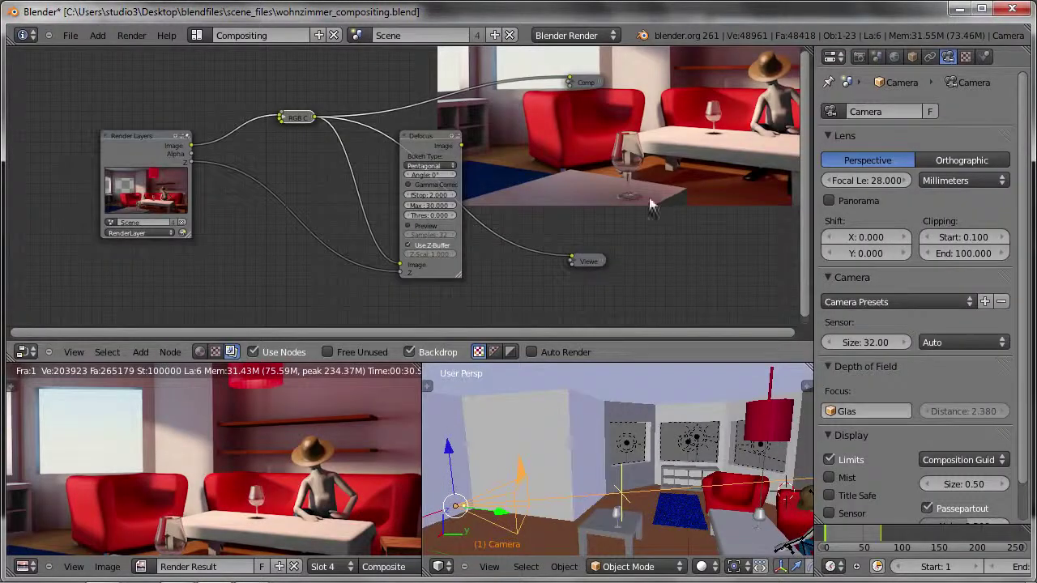
- Display the Viewer Node image in the Image Editor, sample its pixels, and select Render Layers
{"action": "left_click", "coordinate": [142, 567]}
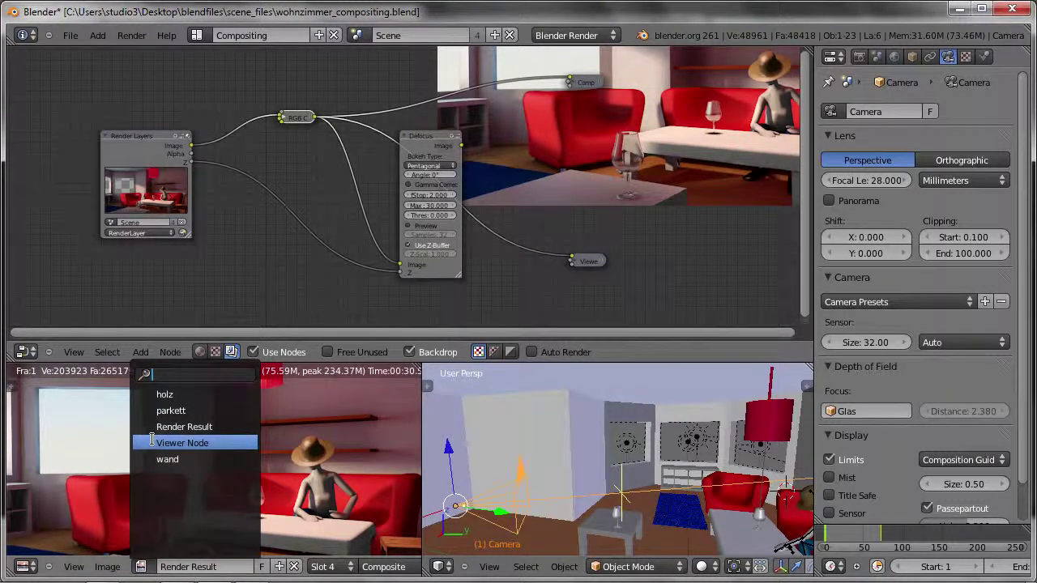
{"action": "left_click", "coordinate": [155, 439]}
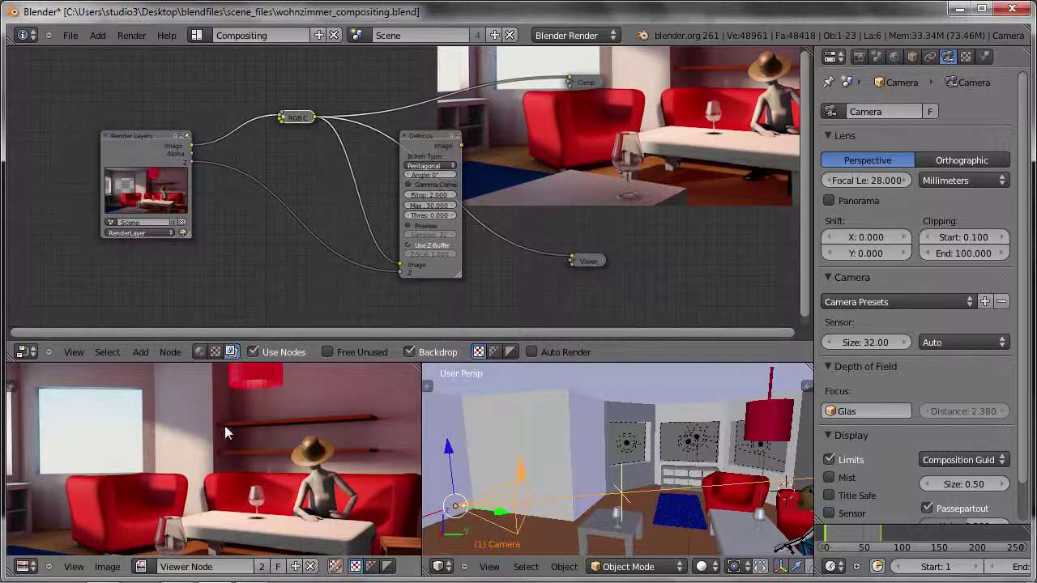
{"action": "mouse_move", "coordinate": [199, 422]}
{"action": "left_mouse_down"}
{"action": "mouse_move", "coordinate": [179, 422]}
{"action": "mouse_move", "coordinate": [109, 551]}
{"action": "mouse_move", "coordinate": [203, 560]}
{"action": "mouse_move", "coordinate": [275, 551]}
{"action": "mouse_move", "coordinate": [102, 419]}
{"action": "mouse_move", "coordinate": [84, 416]}
{"action": "left_mouse_up"}
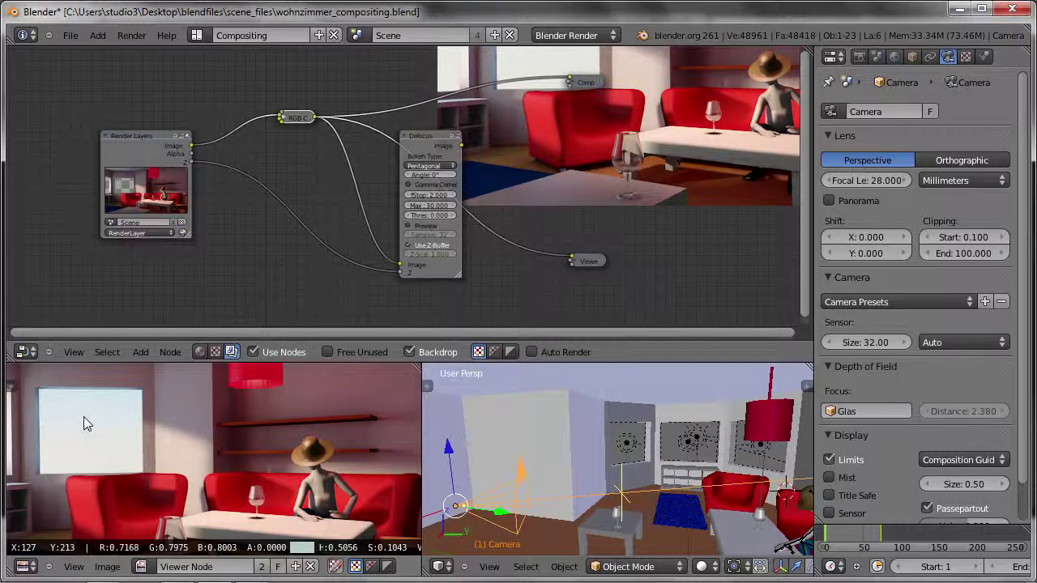
{"action": "left_click_drag", "start_coordinate": [84, 417], "coordinate": [264, 454]}
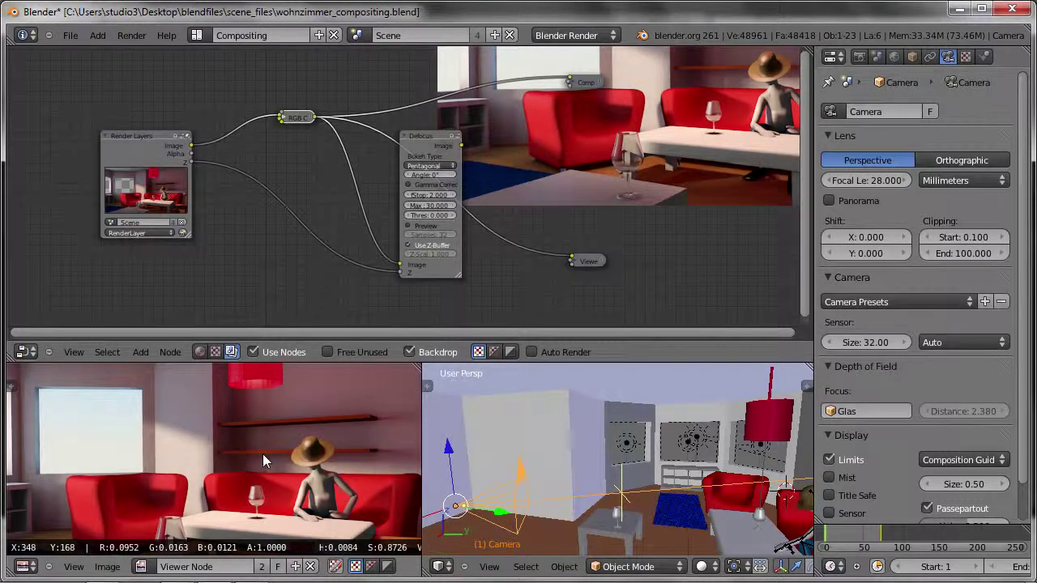
{"action": "mouse_move", "coordinate": [263, 454]}
{"action": "left_mouse_down"}
{"action": "mouse_move", "coordinate": [243, 432]}
{"action": "mouse_move", "coordinate": [258, 458]}
{"action": "mouse_move", "coordinate": [247, 391]}
{"action": "mouse_move", "coordinate": [227, 468]}
{"action": "mouse_move", "coordinate": [146, 535]}
{"action": "mouse_move", "coordinate": [375, 452]}
{"action": "mouse_move", "coordinate": [283, 419]}
{"action": "mouse_move", "coordinate": [288, 459]}
{"action": "mouse_move", "coordinate": [234, 456]}
{"action": "mouse_move", "coordinate": [291, 431]}
{"action": "left_mouse_up"}
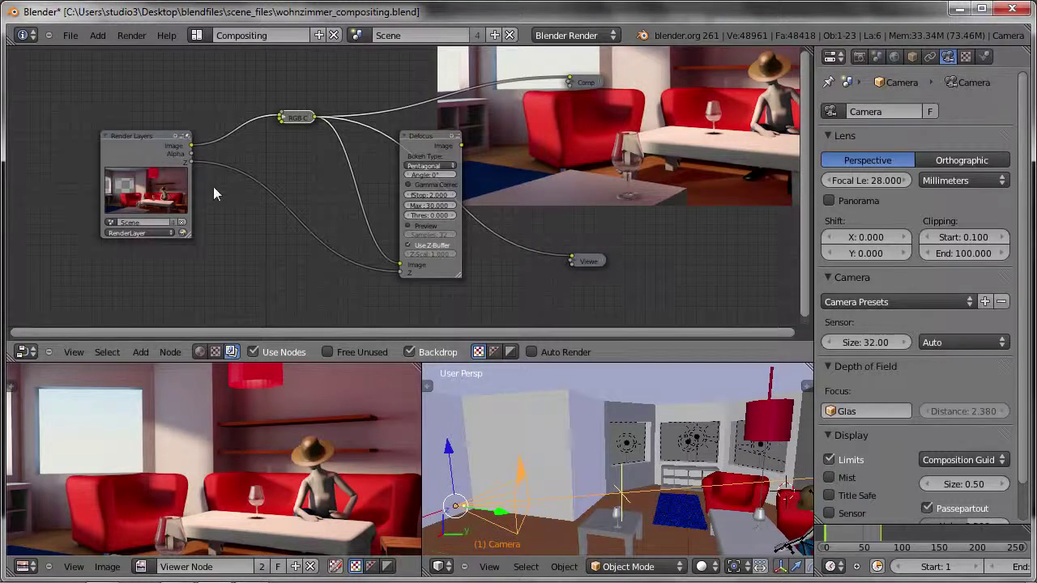
{"action": "left_click", "coordinate": [132, 149]}
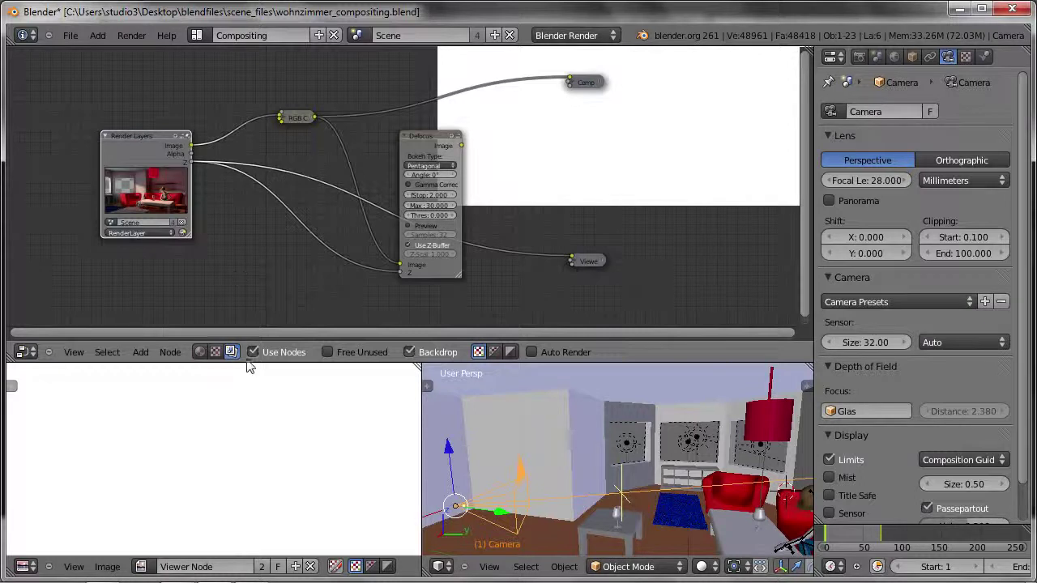
- Zoom into the node editor and bring up the Shift+A add-node menu at Vector
{"action": "mouse_move", "coordinate": [220, 452]}
{"action": "left_mouse_down"}
{"action": "mouse_move", "coordinate": [233, 472]}
{"action": "mouse_move", "coordinate": [230, 550]}
{"action": "mouse_move", "coordinate": [203, 559]}
{"action": "mouse_move", "coordinate": [169, 551]}
{"action": "mouse_move", "coordinate": [251, 488]}
{"action": "mouse_move", "coordinate": [248, 451]}
{"action": "mouse_move", "coordinate": [321, 422]}
{"action": "mouse_move", "coordinate": [239, 402]}
{"action": "mouse_move", "coordinate": [271, 459]}
{"action": "mouse_move", "coordinate": [257, 433]}
{"action": "mouse_move", "coordinate": [300, 421]}
{"action": "mouse_move", "coordinate": [250, 432]}
{"action": "mouse_move", "coordinate": [269, 413]}
{"action": "mouse_move", "coordinate": [253, 426]}
{"action": "mouse_move", "coordinate": [257, 438]}
{"action": "mouse_move", "coordinate": [201, 400]}
{"action": "mouse_move", "coordinate": [95, 415]}
{"action": "mouse_move", "coordinate": [132, 433]}
{"action": "mouse_move", "coordinate": [106, 403]}
{"action": "mouse_move", "coordinate": [101, 442]}
{"action": "mouse_move", "coordinate": [105, 430]}
{"action": "mouse_move", "coordinate": [124, 441]}
{"action": "mouse_move", "coordinate": [107, 446]}
{"action": "mouse_move", "coordinate": [118, 452]}
{"action": "mouse_move", "coordinate": [364, 426]}
{"action": "mouse_move", "coordinate": [356, 411]}
{"action": "left_mouse_up"}
{"action": "scroll", "coordinate": [228, 206], "scroll_direction": "up", "scroll_amount": 2}
{"action": "scroll", "coordinate": [227, 204], "scroll_direction": "up", "scroll_amount": 2}
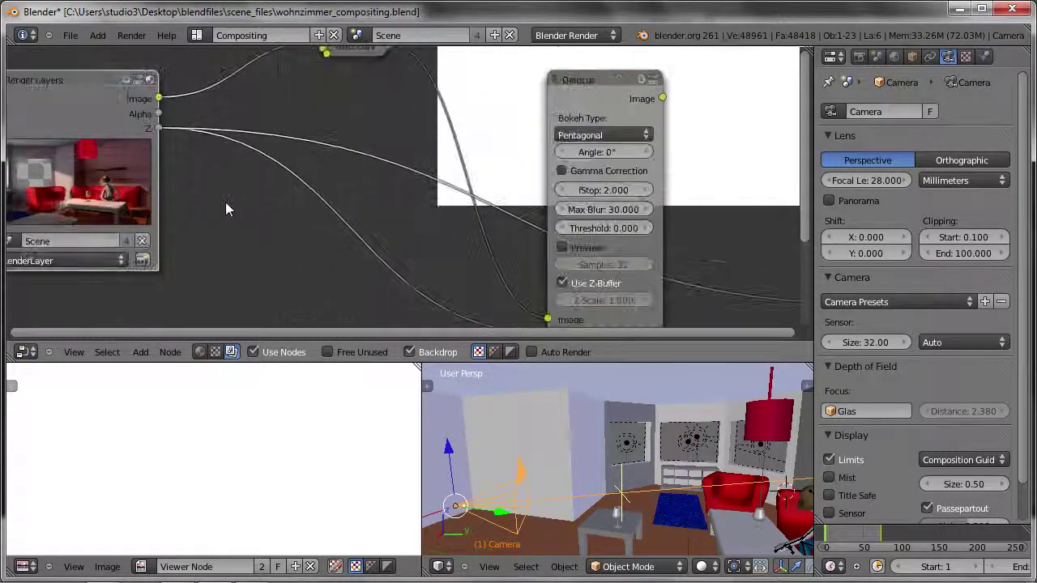
{"action": "key", "text": "shift+a"}
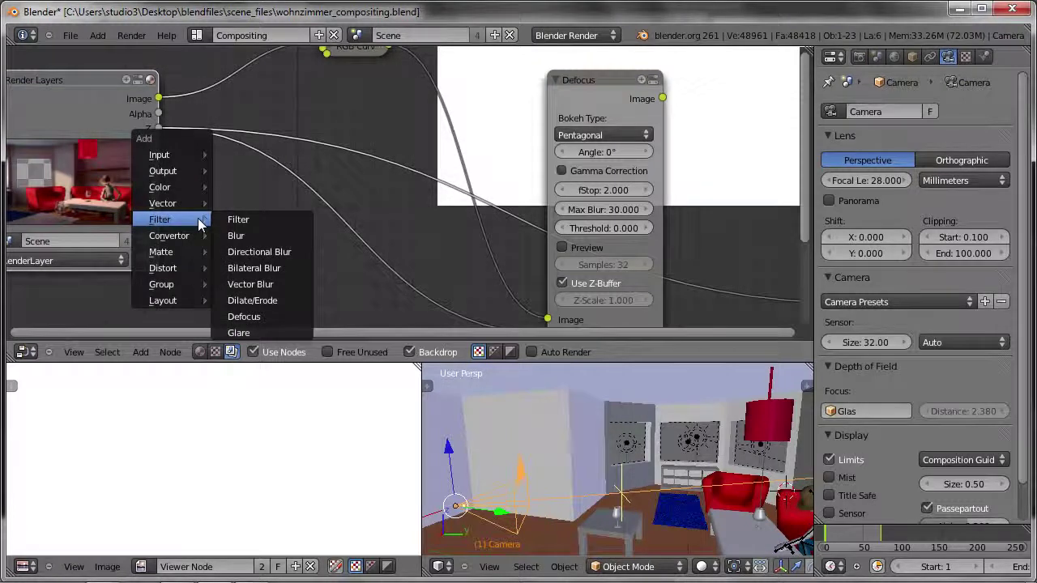
{"action": "mouse_move", "coordinate": [163, 203]}
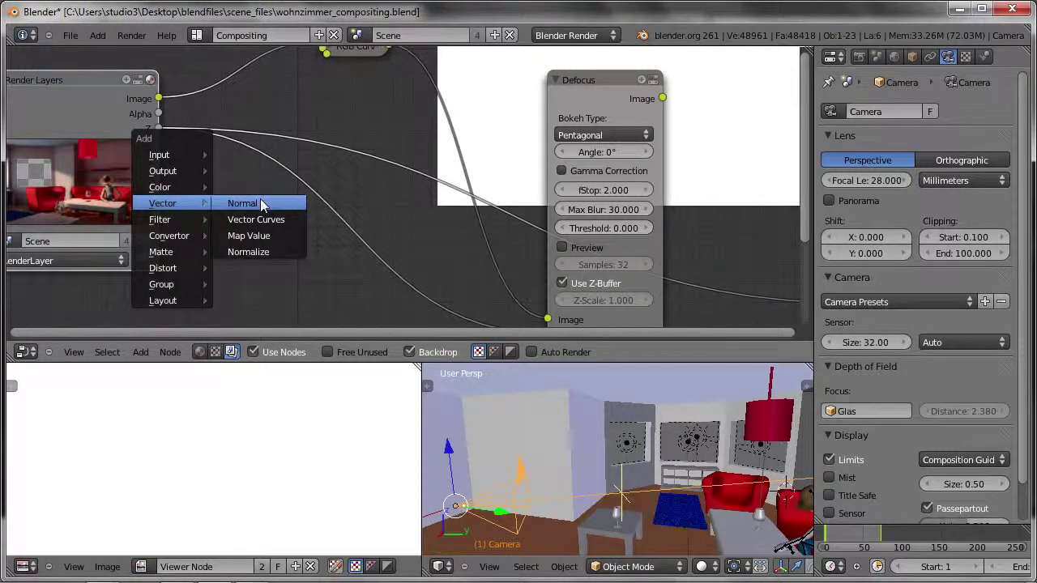
- Insert a Vector > Normalize node on the Z link to preview normalized depth
{"action": "left_click", "coordinate": [237, 254]}
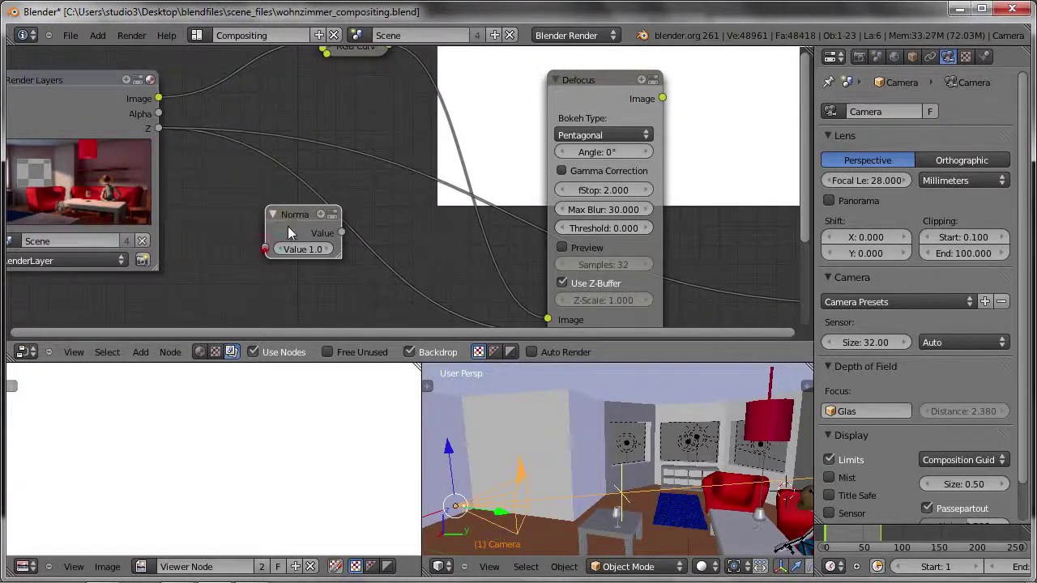
{"action": "left_click", "coordinate": [350, 147]}
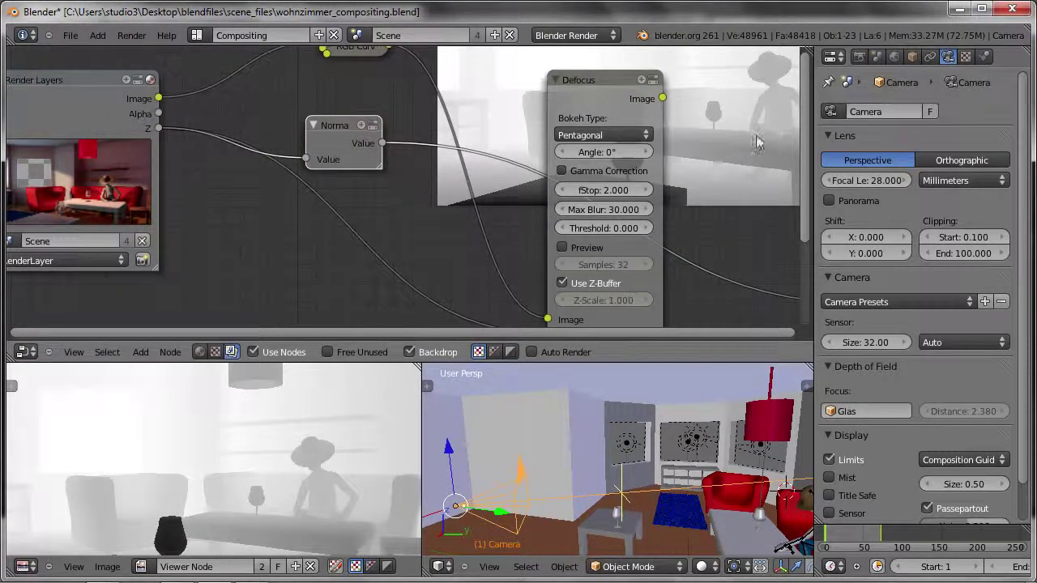
{"action": "middle_click_drag", "start_coordinate": [534, 292], "coordinate": [486, 283], "text": "alt"}
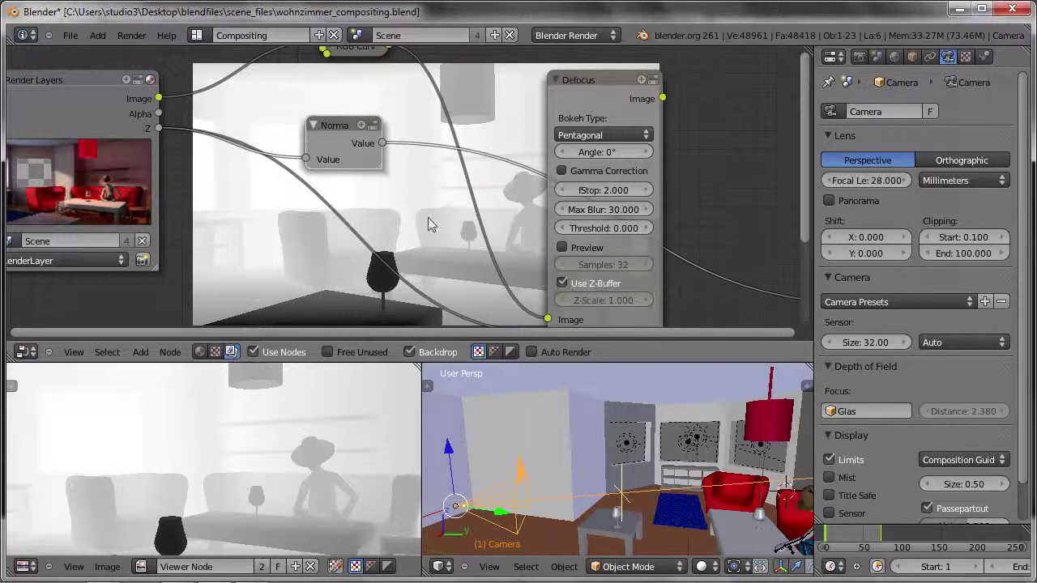
- Delete the temporary Normalize node and bring up the Render properties
{"action": "left_click", "coordinate": [562, 284]}
{"action": "scroll", "coordinate": [365, 203], "scroll_direction": "down", "scroll_amount": 1}
{"action": "left_click_drag", "start_coordinate": [356, 141], "coordinate": [341, 130]}
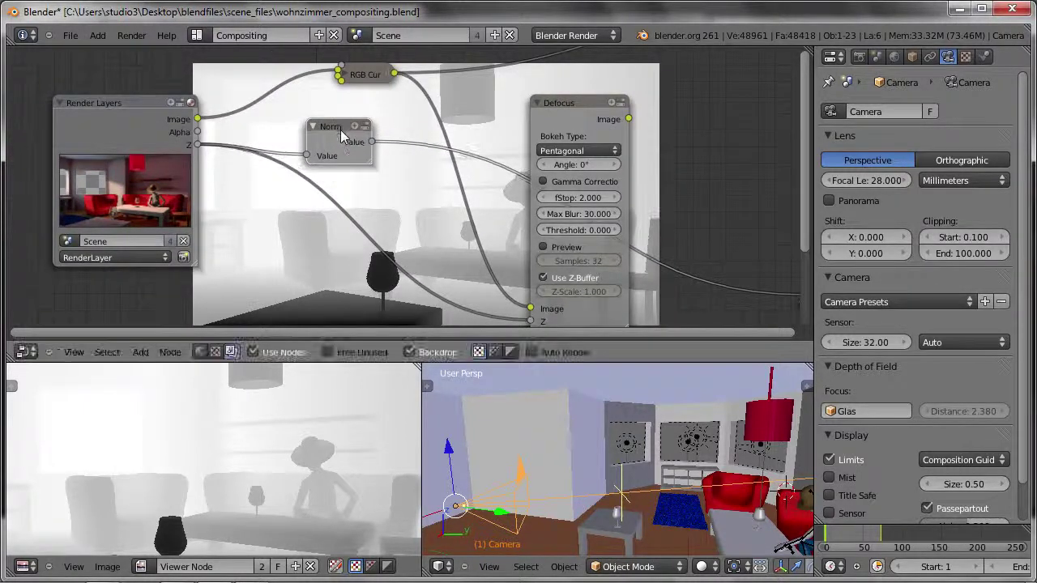
{"action": "key", "text": "x"}
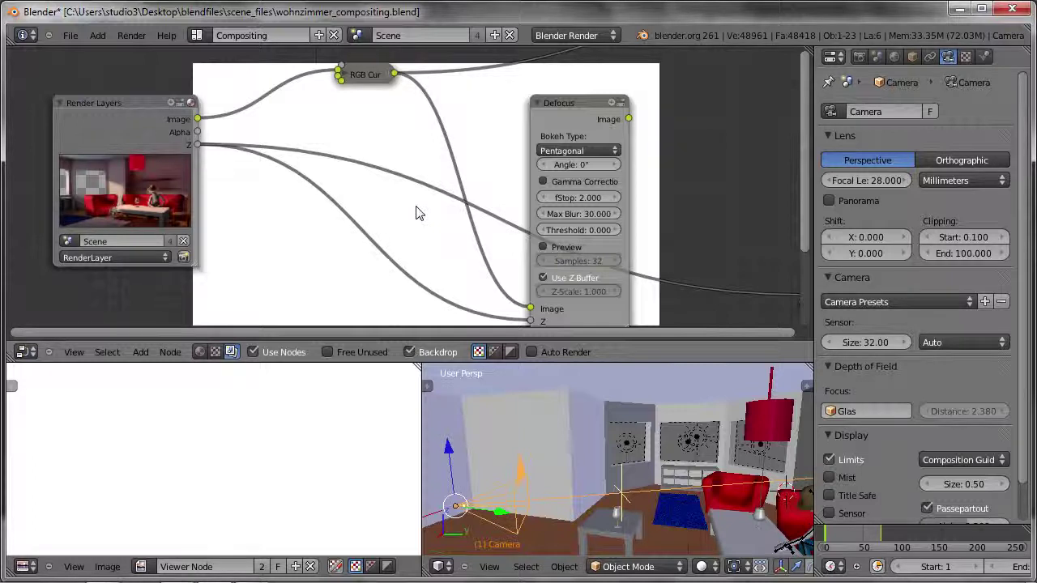
{"action": "left_click", "coordinate": [860, 57]}
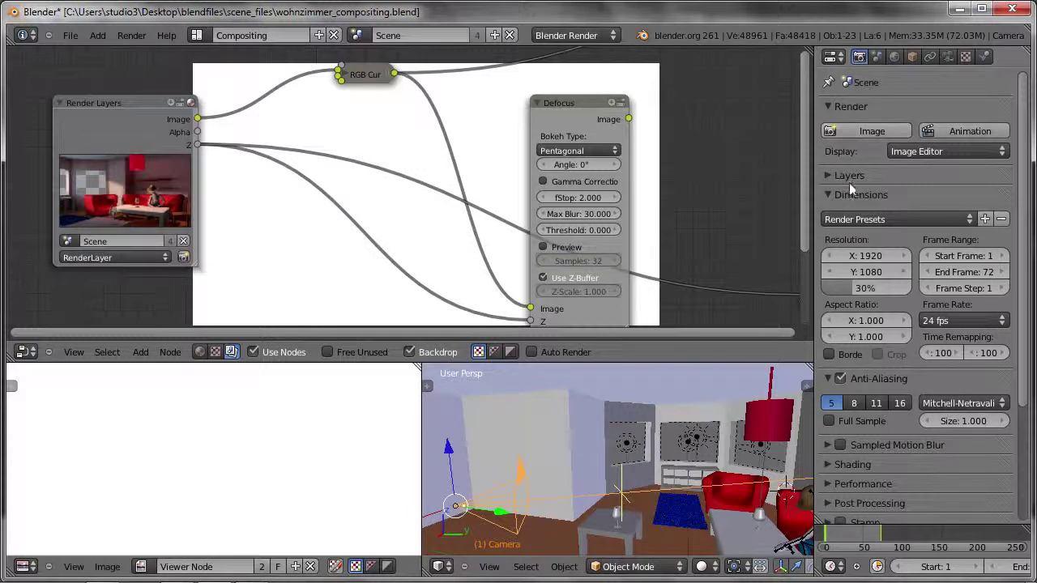
- Expand the render Layers panel down to its Passes, where Combined and Z are on
{"action": "left_click", "coordinate": [828, 176]}
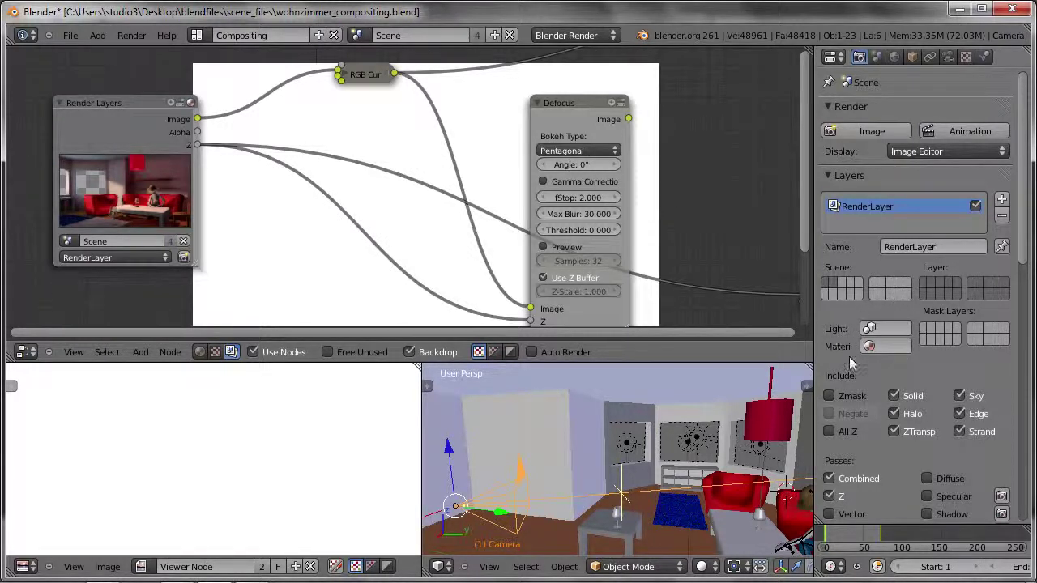
{"action": "scroll", "coordinate": [847, 365], "scroll_direction": "down", "scroll_amount": 1}
{"action": "scroll", "coordinate": [851, 324], "scroll_direction": "down", "scroll_amount": 1}
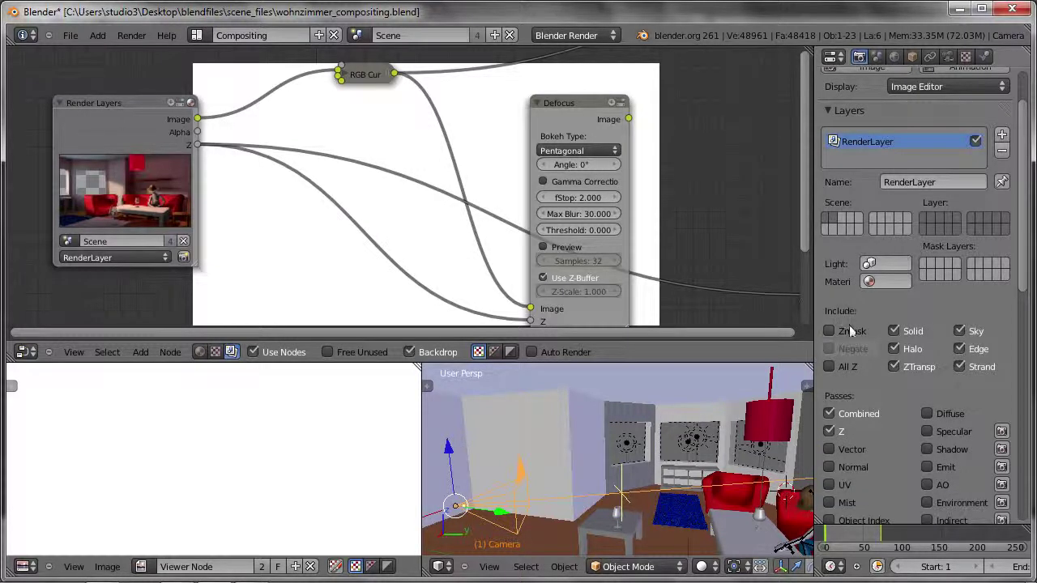
{"action": "scroll", "coordinate": [875, 375], "scroll_direction": "down", "scroll_amount": 2}
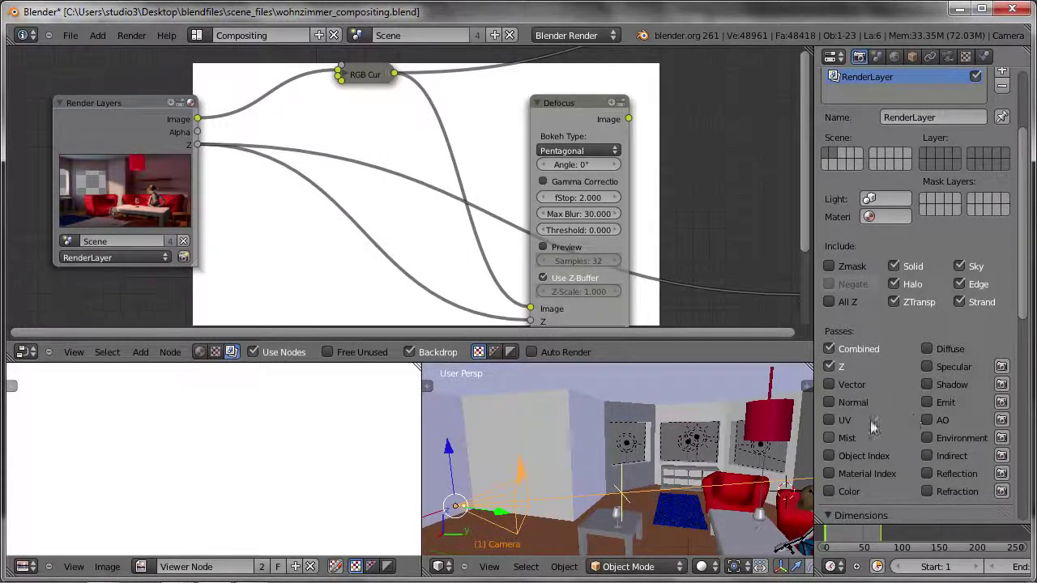
- Tick Diffuse, Specular, Shadow, Emit, AO, Environment, Indirect, Reflection and Refraction passes
{"action": "left_click", "coordinate": [925, 350]}
{"action": "left_click", "coordinate": [926, 367]}
{"action": "left_click", "coordinate": [927, 385]}
{"action": "left_click", "coordinate": [927, 402]}
{"action": "left_click", "coordinate": [926, 420]}
{"action": "left_click", "coordinate": [926, 438]}
{"action": "left_click", "coordinate": [927, 456]}
{"action": "left_click", "coordinate": [926, 474]}
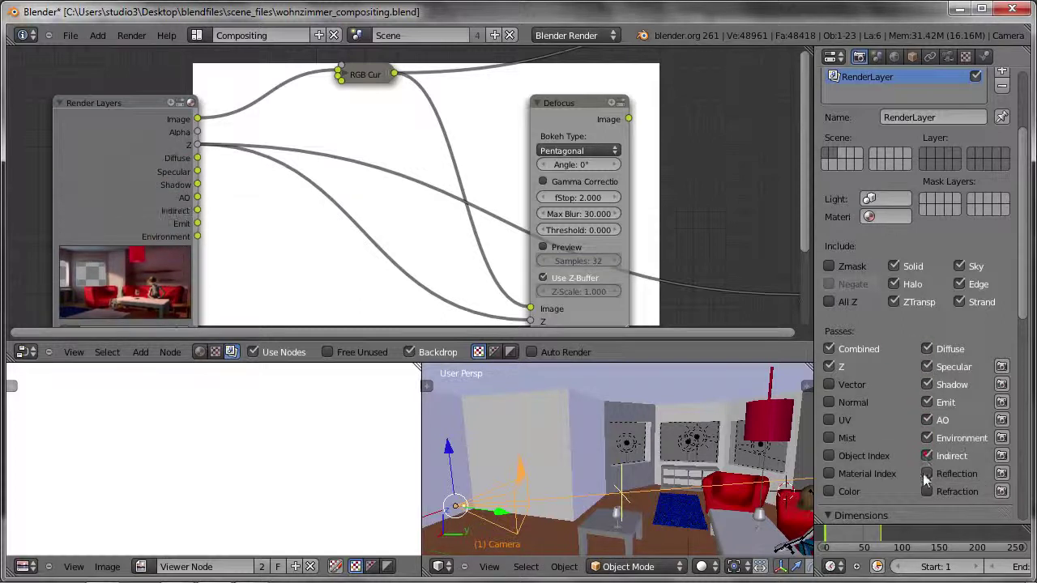
{"action": "left_click", "coordinate": [926, 491]}
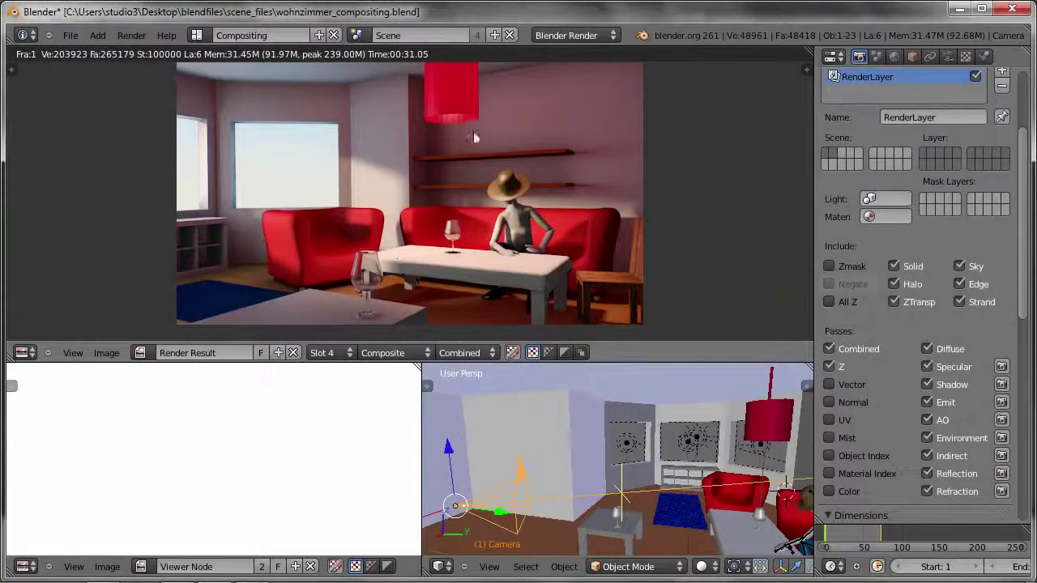
- Show the compositing node tree in the top-left area, maximized full-screen and zoomed out
{"action": "key", "text": "shift+F3"}
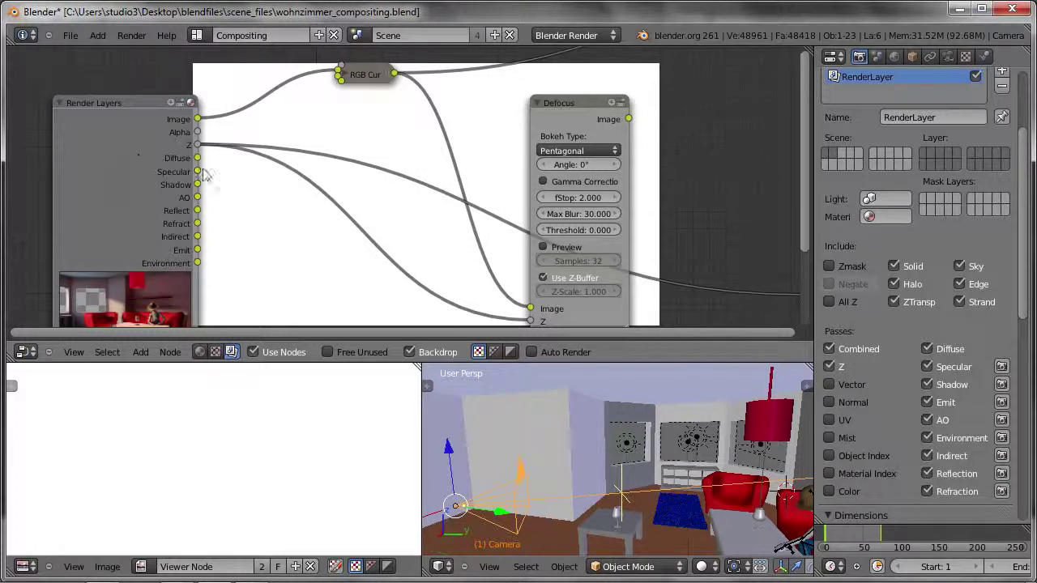
{"action": "key", "text": "ctrl+Up"}
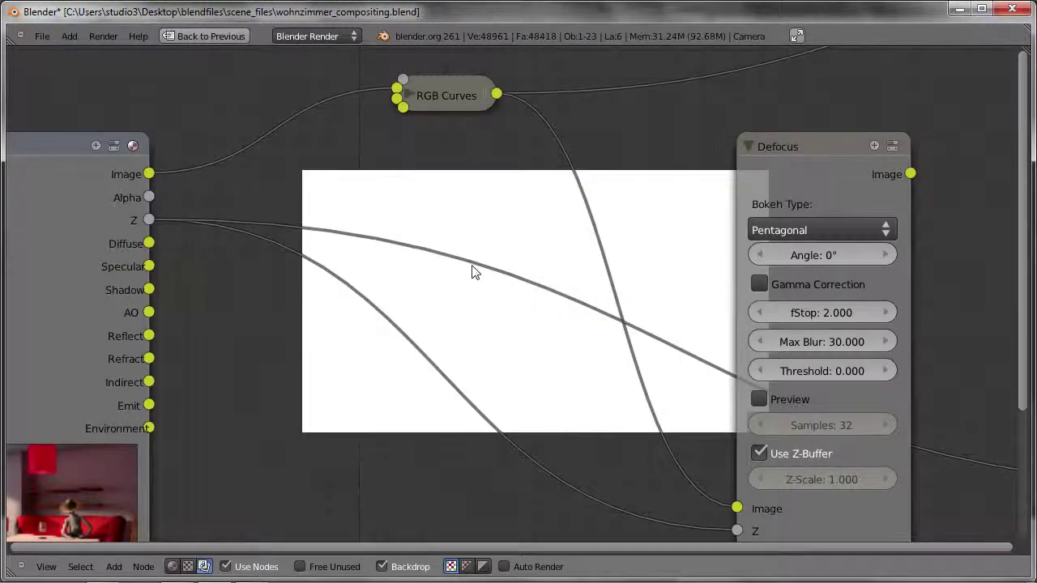
{"action": "scroll", "coordinate": [471, 269], "scroll_direction": "down", "scroll_amount": 4}
- Collapse the Defocus node and tidy the Defocus, RGB Curves, Viewer and Render Layers node positions
{"action": "key", "text": "h"}
{"action": "left_click_drag", "start_coordinate": [625, 204], "coordinate": [600, 132]}
{"action": "left_click_drag", "start_coordinate": [458, 181], "coordinate": [428, 130]}
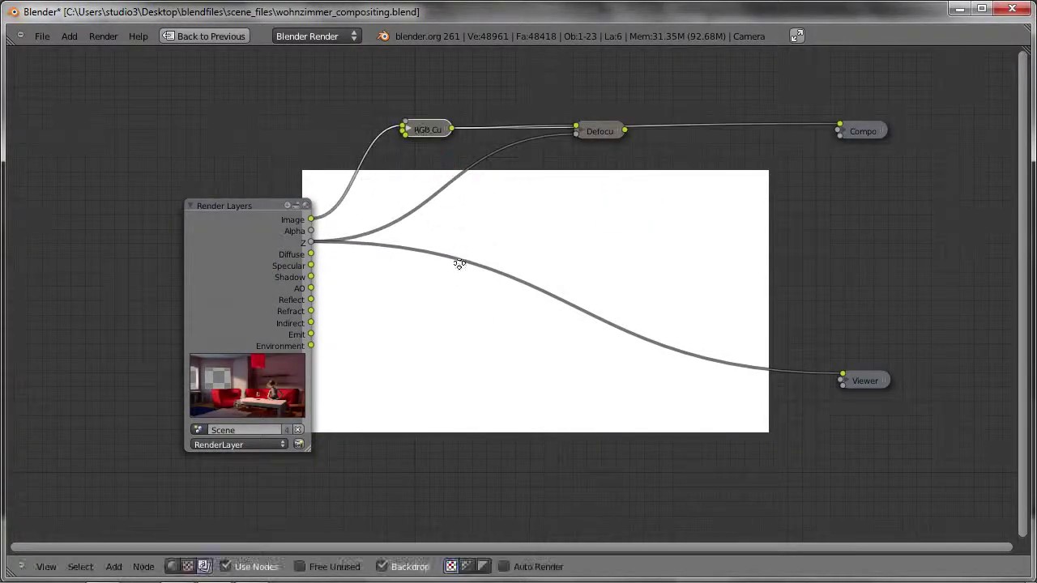
{"action": "middle_click_drag", "start_coordinate": [456, 261], "coordinate": [418, 142]}
{"action": "left_click_drag", "start_coordinate": [814, 273], "coordinate": [799, 175]}
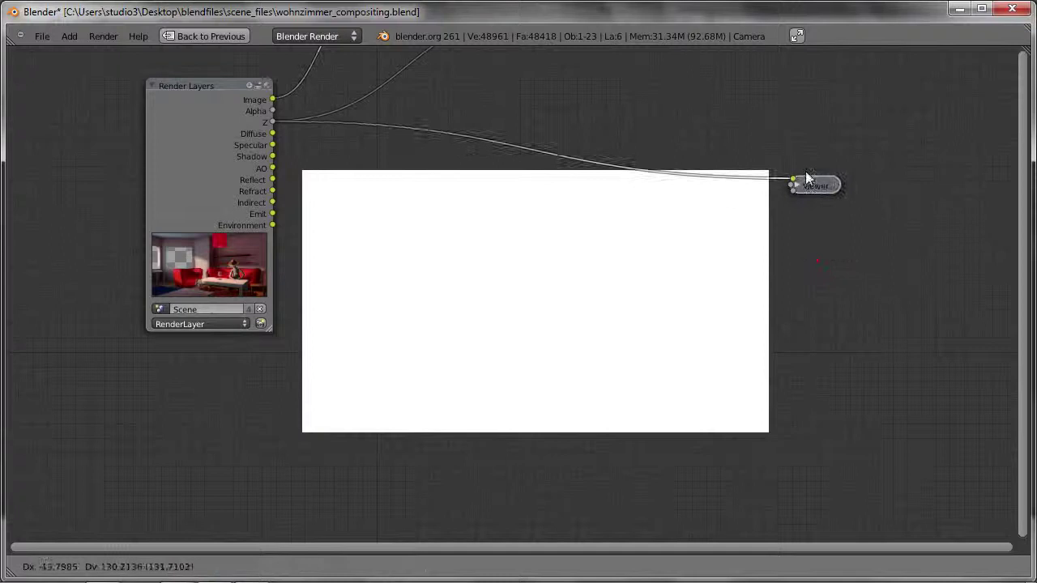
{"action": "left_click_drag", "start_coordinate": [191, 128], "coordinate": [172, 126]}
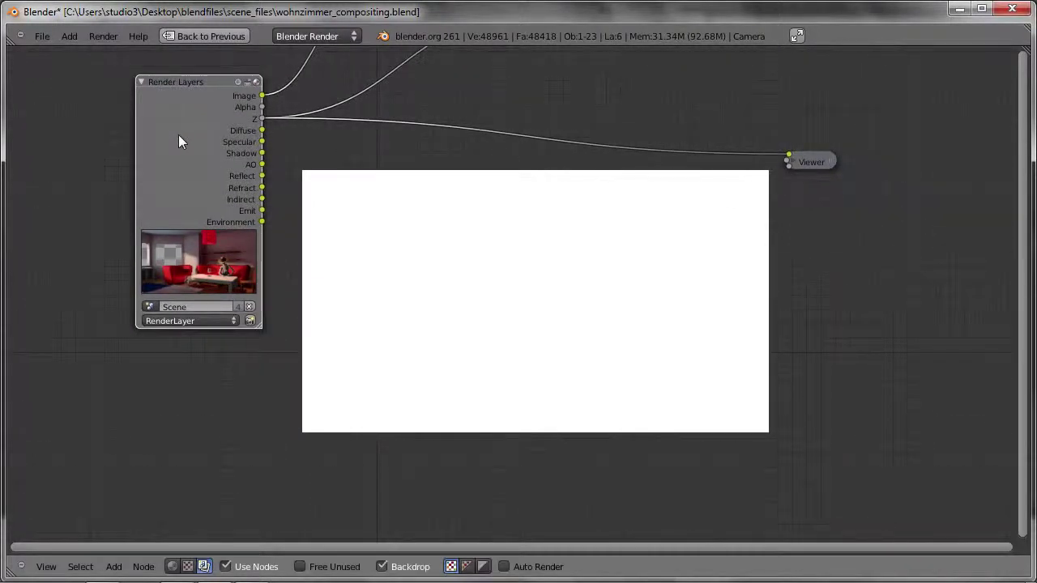
- Preview the Diffuse pass, then the Specular pass, through the Viewer node
{"action": "left_click", "coordinate": [178, 118], "text": "ctrl+shift"}
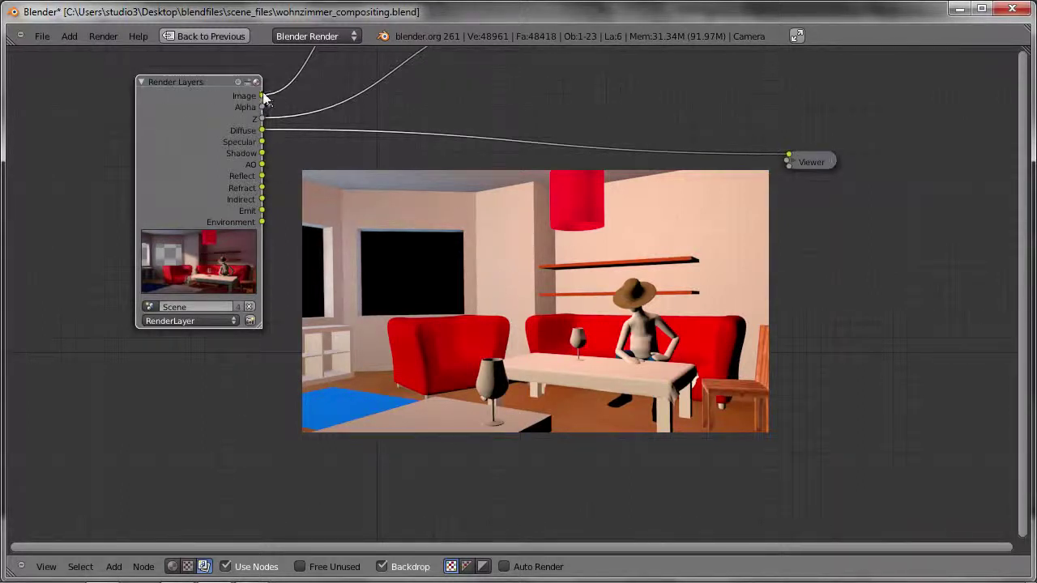
{"action": "left_click_drag", "start_coordinate": [290, 89], "coordinate": [788, 155]}
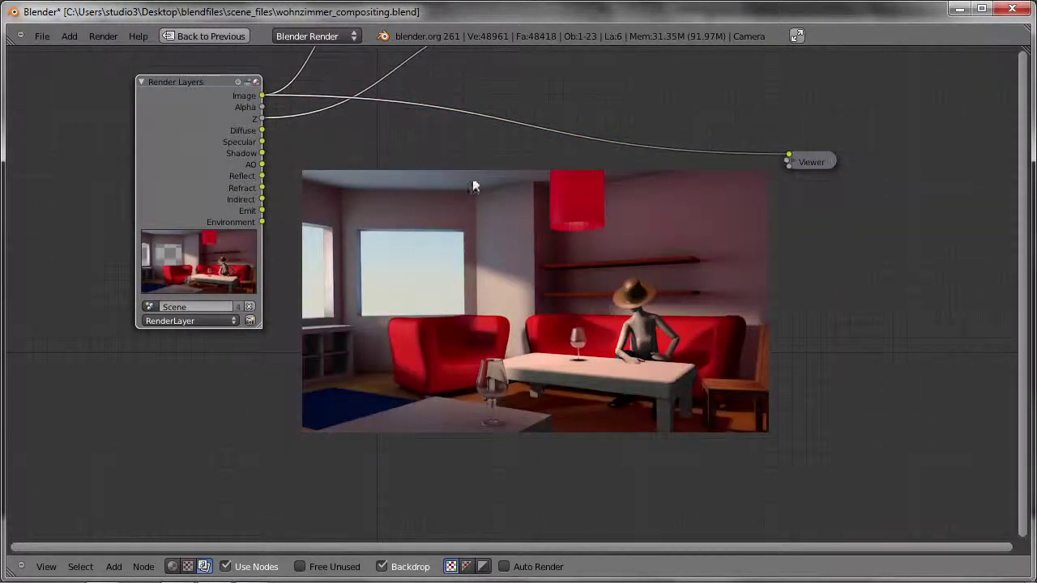
{"action": "left_click", "coordinate": [218, 101], "text": "ctrl+shift"}
{"action": "left_click", "coordinate": [218, 102], "text": "ctrl+shift"}
{"action": "left_click", "coordinate": [217, 102], "text": "ctrl+shift"}
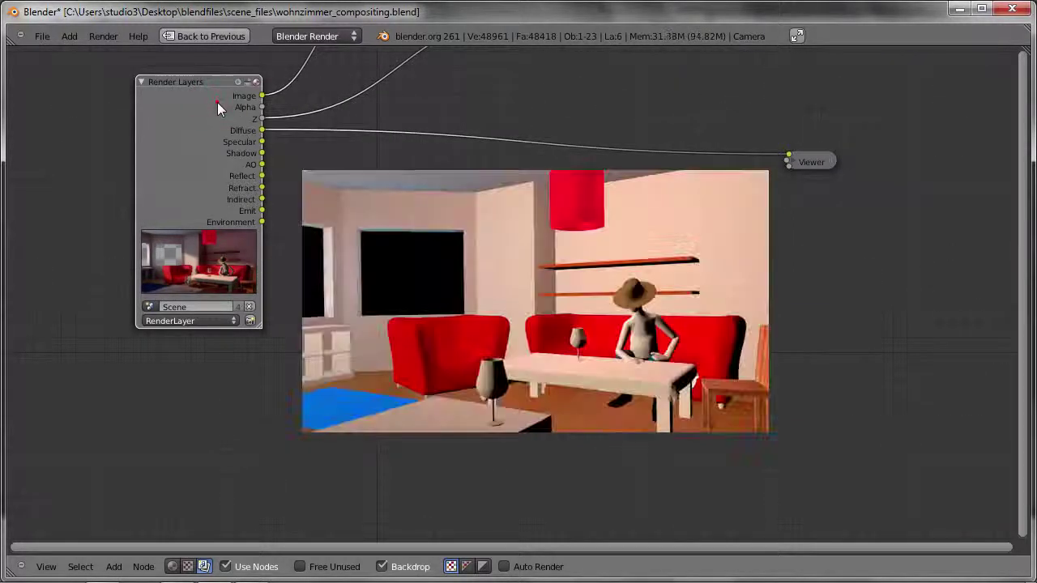
{"action": "left_click", "coordinate": [166, 137], "text": "ctrl+shift"}
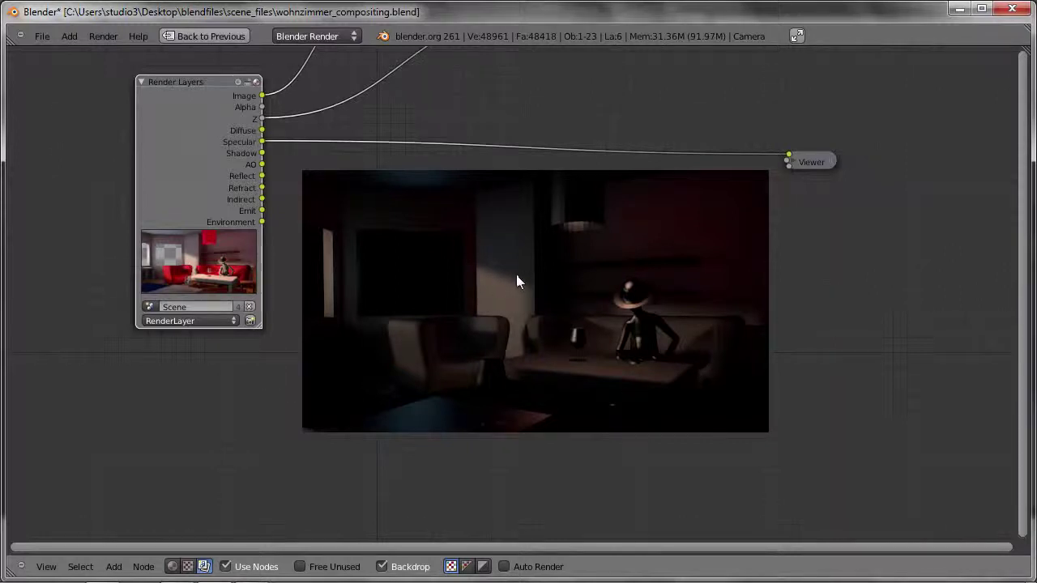
- Cycle the Viewer through the Shadow, AO, Reflect, Refract, Indirect, Emit and Environment passes
{"action": "left_click", "coordinate": [192, 172], "text": "ctrl+shift"}
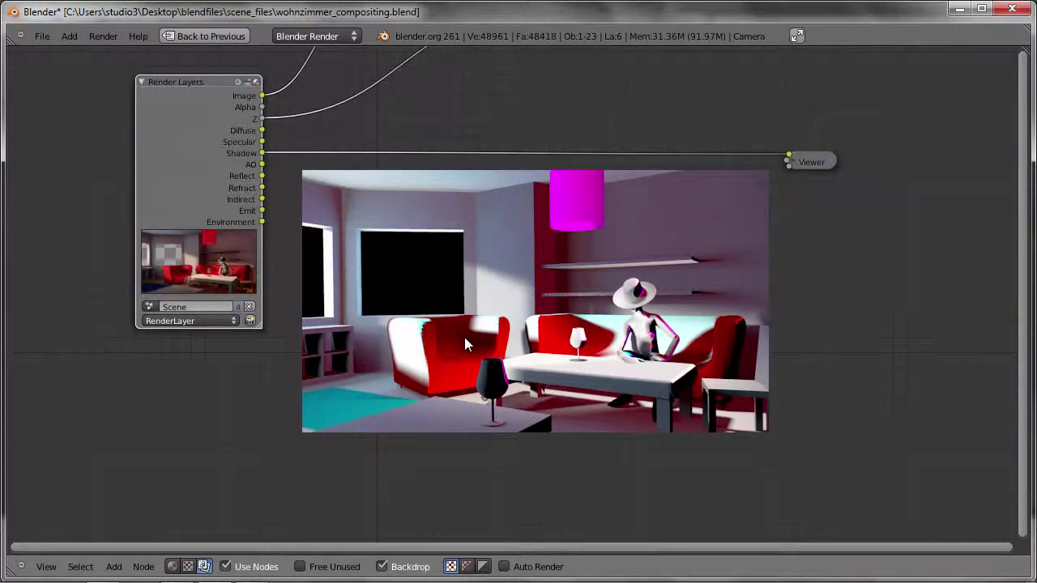
{"action": "left_click", "coordinate": [197, 168], "text": "ctrl+shift"}
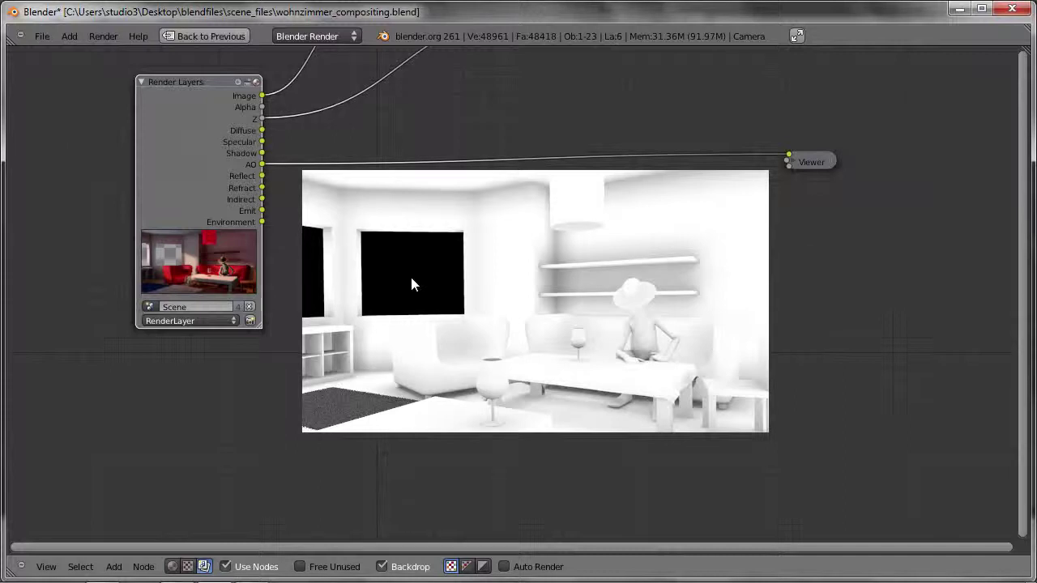
{"action": "left_click", "coordinate": [235, 178], "text": "ctrl+shift"}
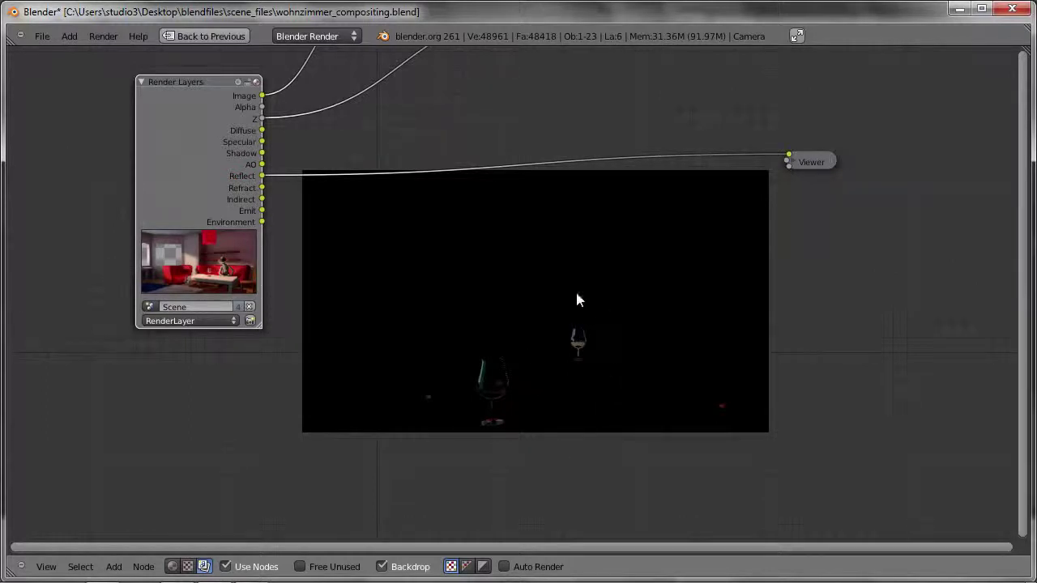
{"action": "left_click", "coordinate": [222, 195], "text": "ctrl+shift"}
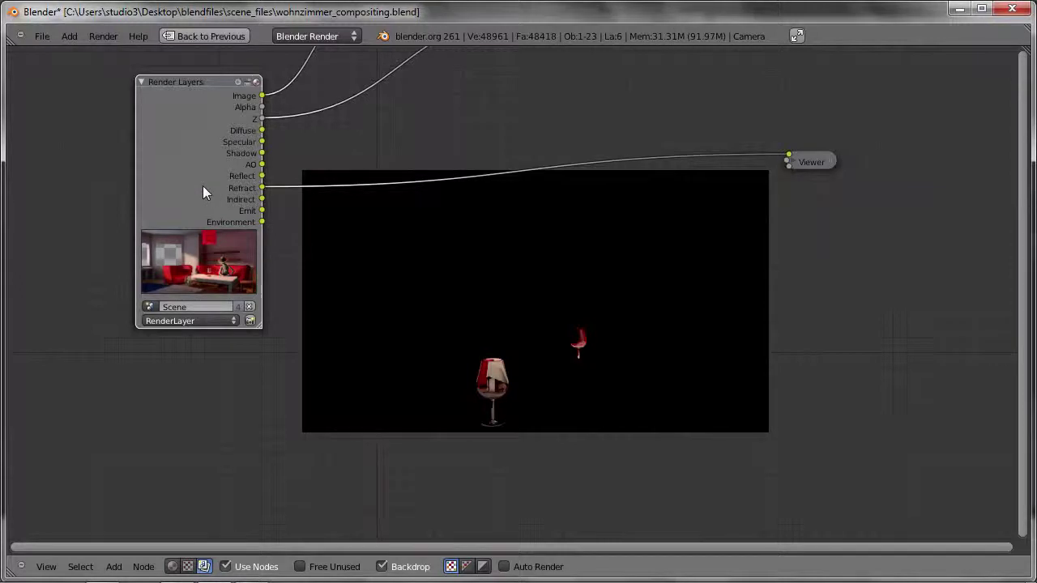
{"action": "left_click", "coordinate": [203, 186], "text": "ctrl+shift"}
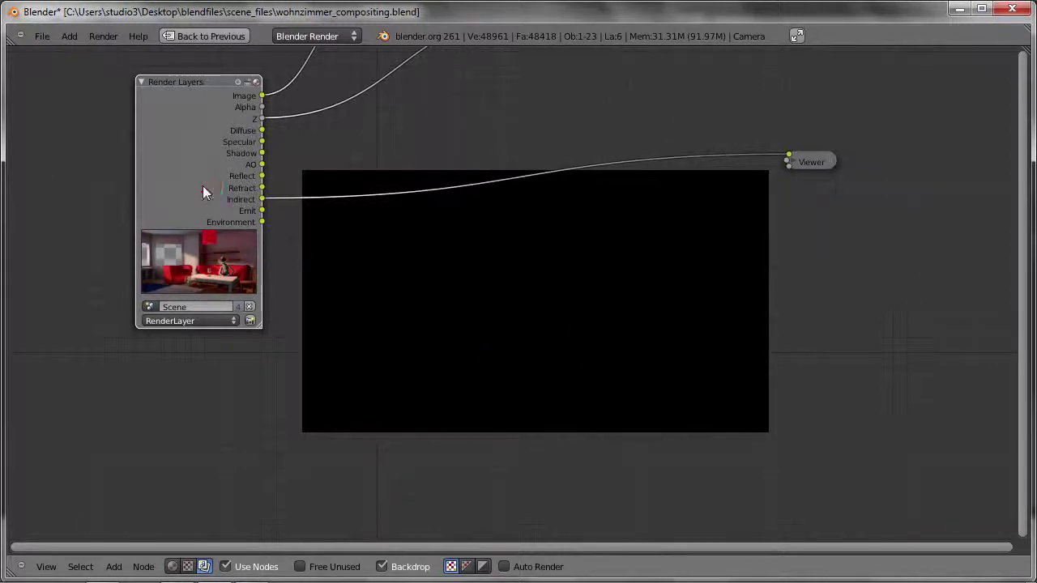
{"action": "left_click", "coordinate": [204, 187], "text": "ctrl+shift"}
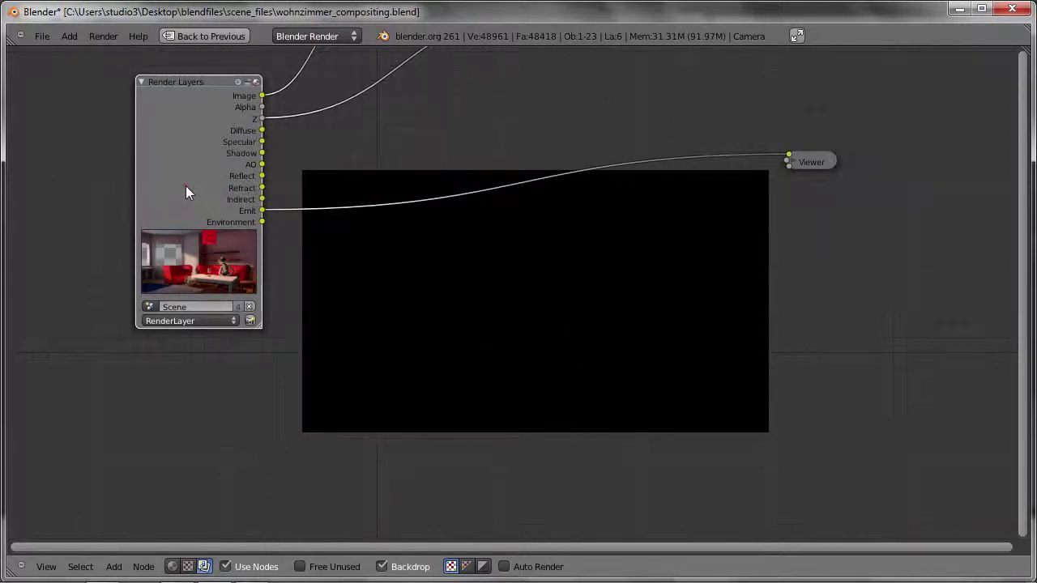
{"action": "left_click", "coordinate": [185, 192], "text": "ctrl+shift"}
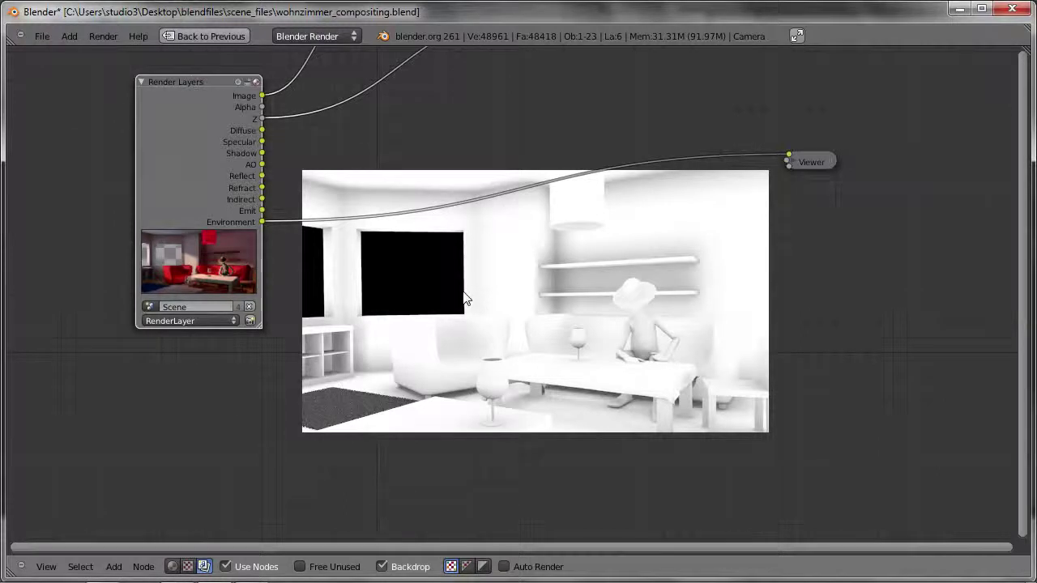
- Relink the Render Layers Image output to the Viewer to show the full combined render
{"action": "left_click_drag", "start_coordinate": [262, 96], "coordinate": [788, 155]}
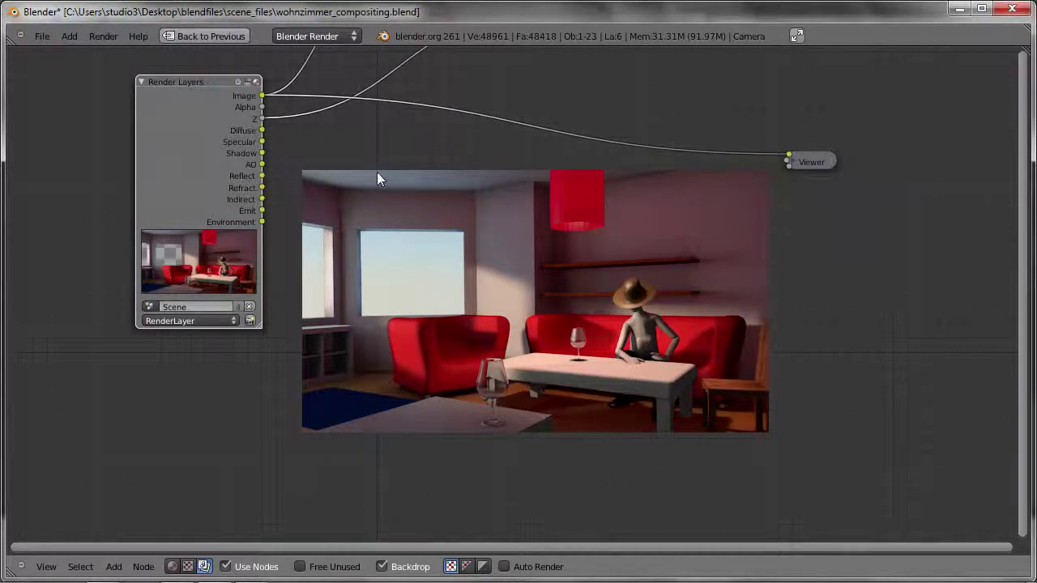
- Add a Color Mix node, connect the render Image to its first input and view its output
{"action": "key", "text": "shift+a"}
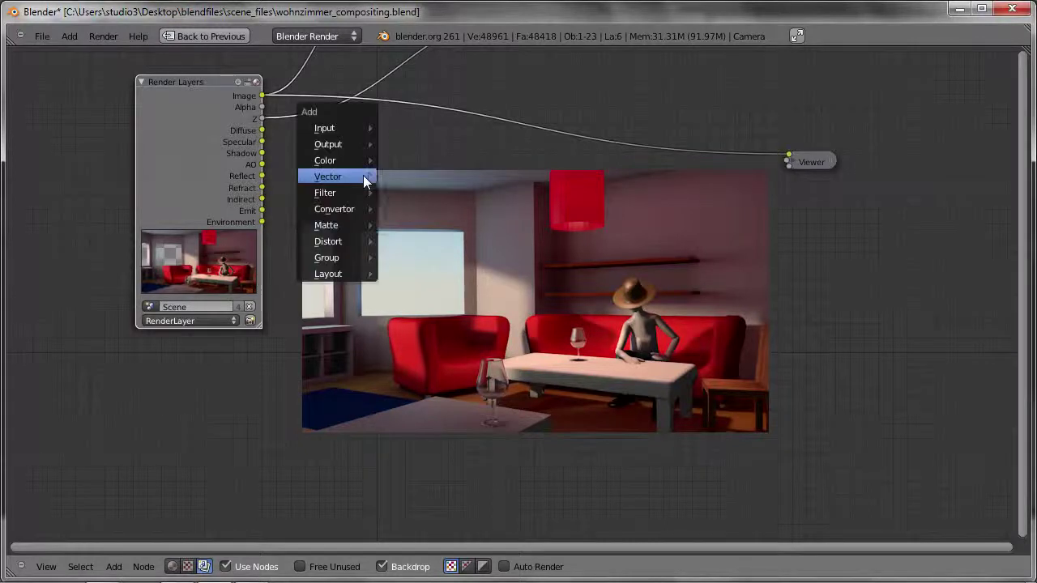
{"action": "mouse_move", "coordinate": [325, 160]}
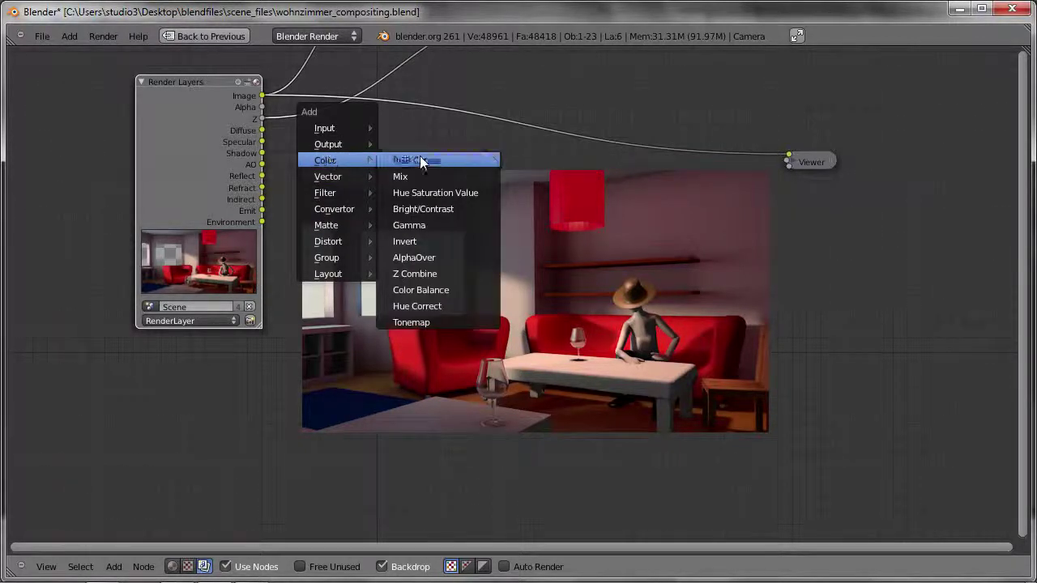
{"action": "left_click", "coordinate": [415, 172]}
{"action": "left_click", "coordinate": [414, 173]}
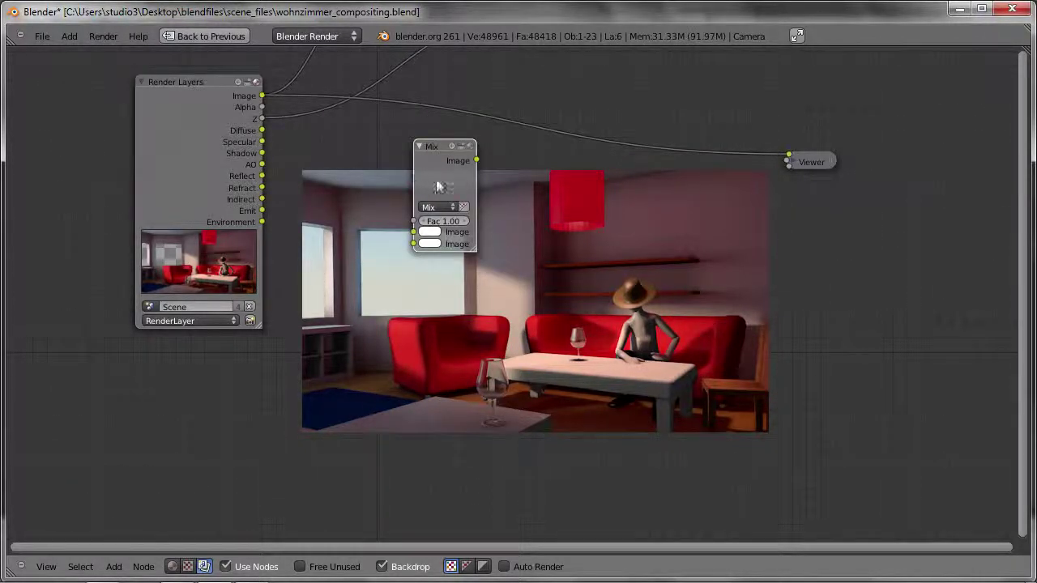
{"action": "left_click_drag", "start_coordinate": [479, 250], "coordinate": [510, 260]}
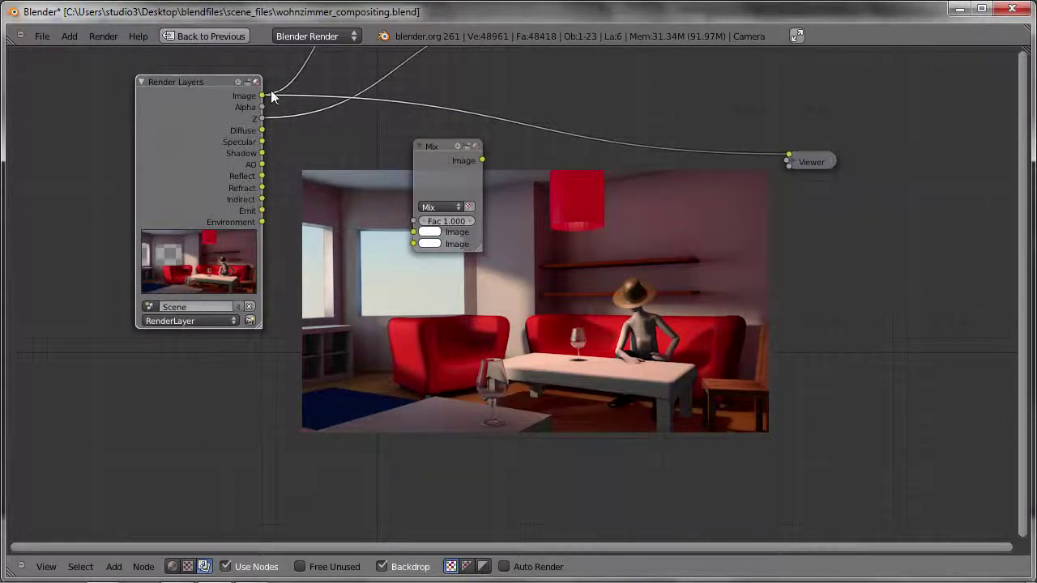
{"action": "mouse_move", "coordinate": [261, 96]}
{"action": "left_mouse_down"}
{"action": "mouse_move", "coordinate": [374, 224]}
{"action": "mouse_move", "coordinate": [413, 232]}
{"action": "left_mouse_up"}
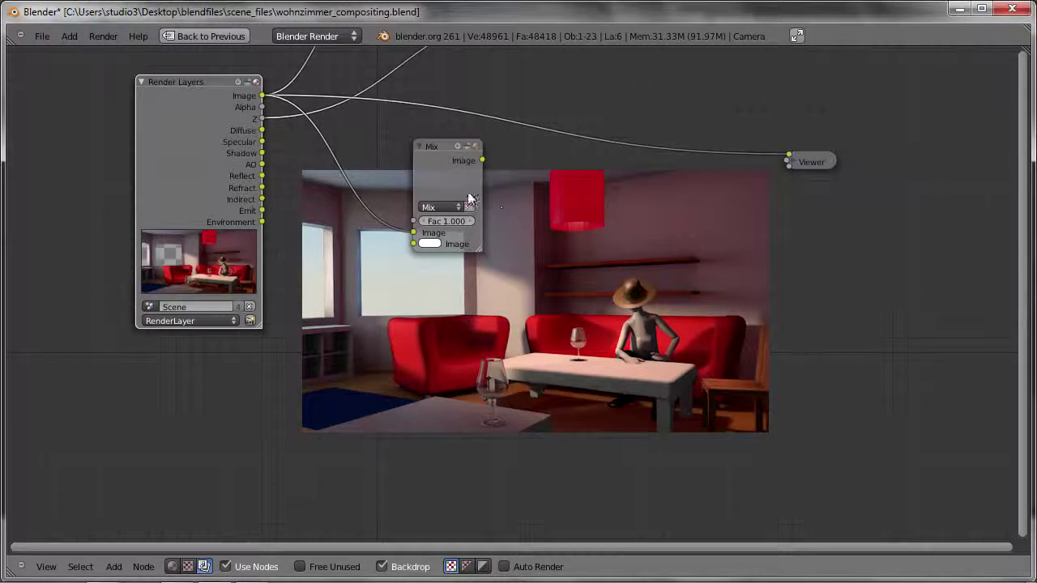
{"action": "left_click", "coordinate": [445, 170], "text": "ctrl+shift"}
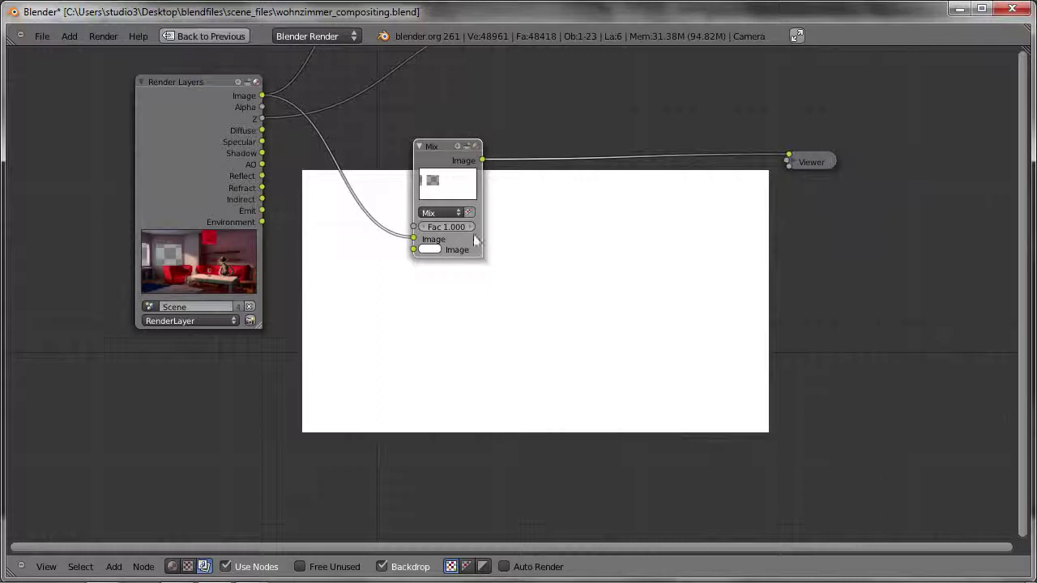
- Connect the AO pass to the Mix node's second Image input, leaving Fac at 1.000
{"action": "left_click_drag", "start_coordinate": [483, 257], "coordinate": [493, 260]}
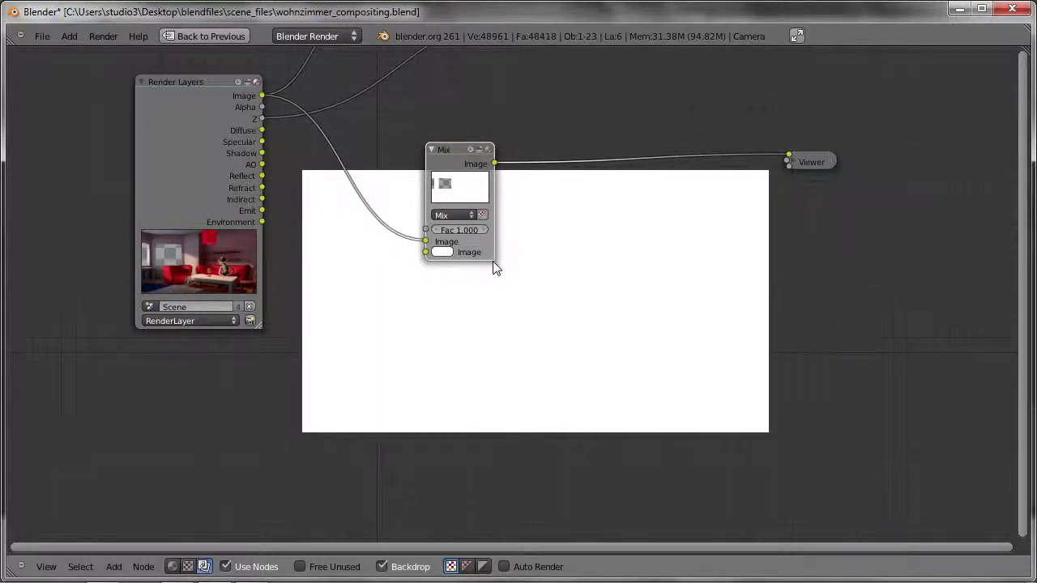
{"action": "left_click_drag", "start_coordinate": [448, 230], "coordinate": [436, 230]}
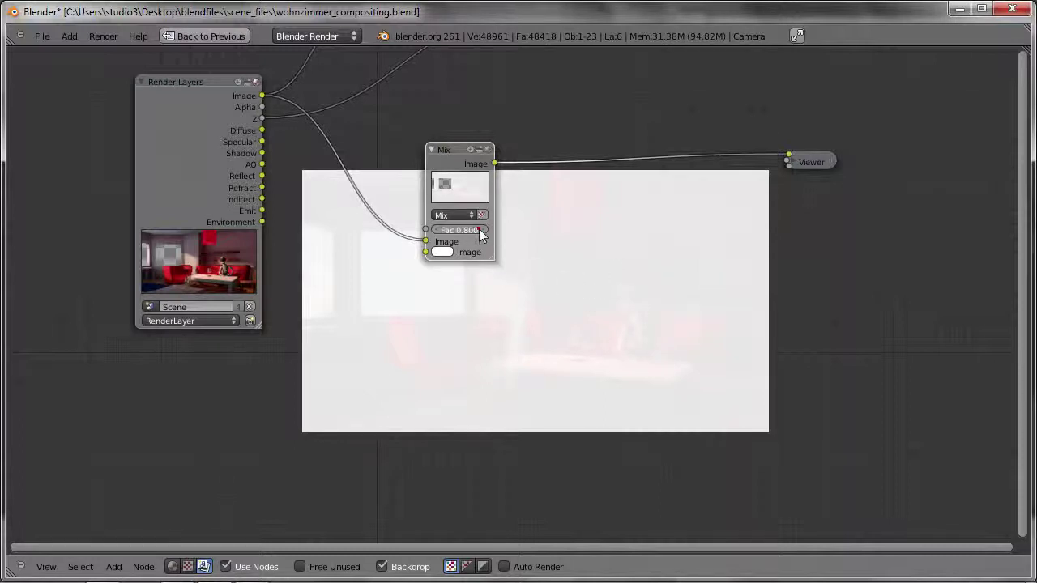
{"action": "left_click_drag", "start_coordinate": [479, 228], "coordinate": [519, 229]}
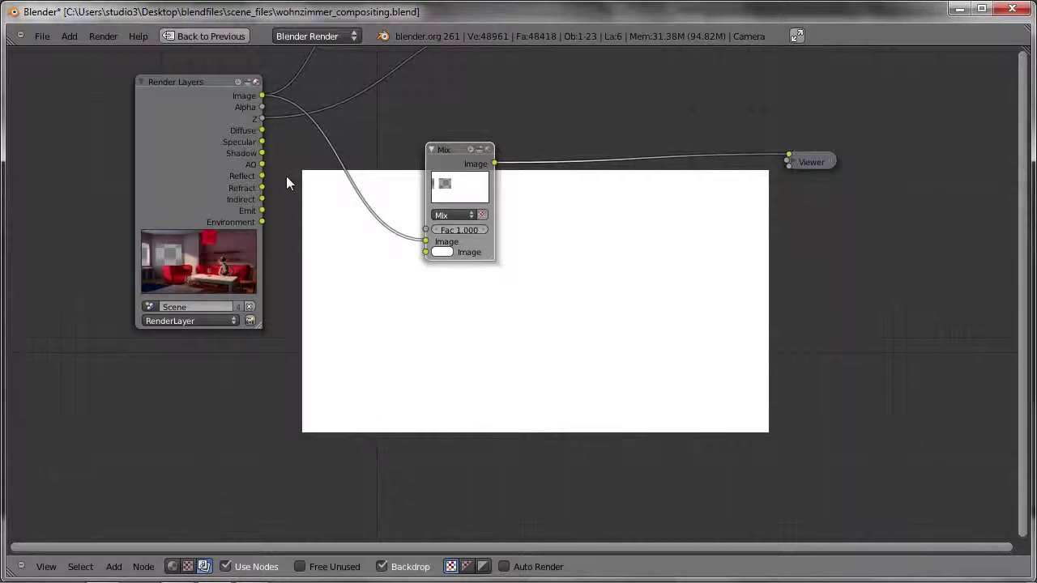
{"action": "mouse_move", "coordinate": [261, 164]}
{"action": "left_mouse_down"}
{"action": "mouse_move", "coordinate": [282, 163]}
{"action": "mouse_move", "coordinate": [435, 256]}
{"action": "left_mouse_up"}
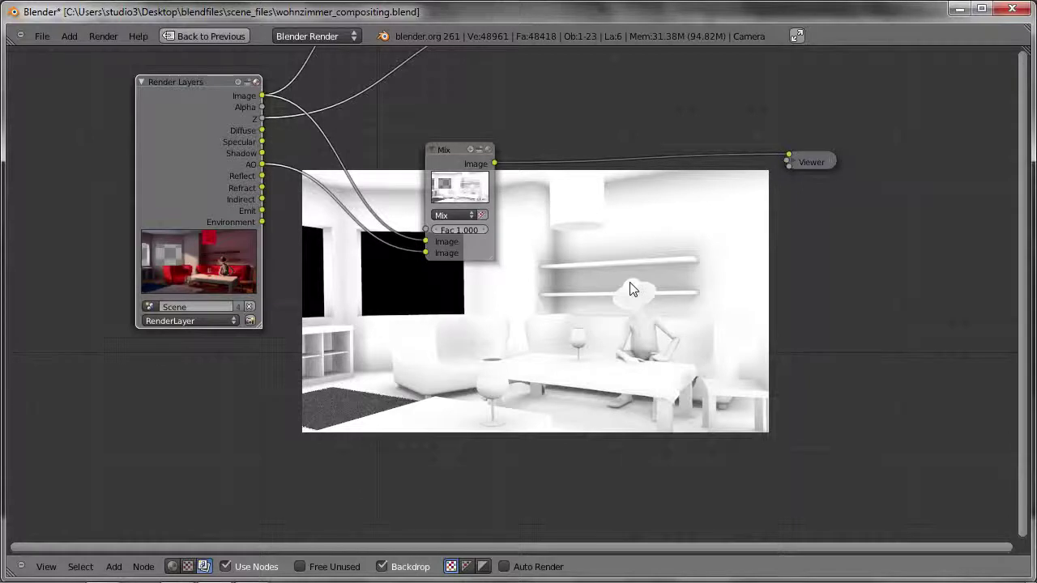
- Set the Mix node's Fac to 0.900 and restore the split Compositing layout
{"action": "left_click", "coordinate": [438, 230]}
{"action": "left_click", "coordinate": [438, 230]}
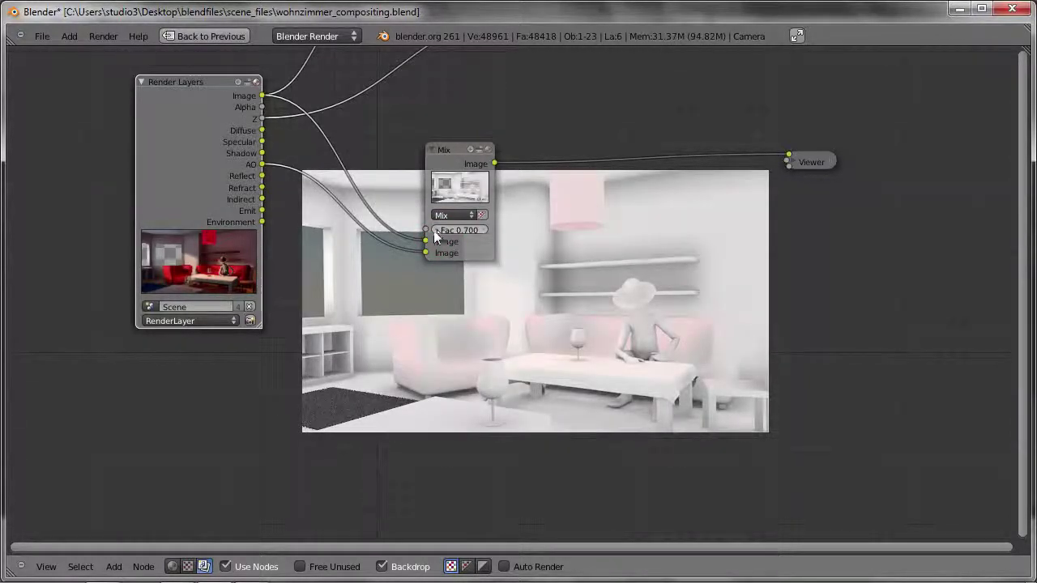
{"action": "left_click", "coordinate": [487, 231]}
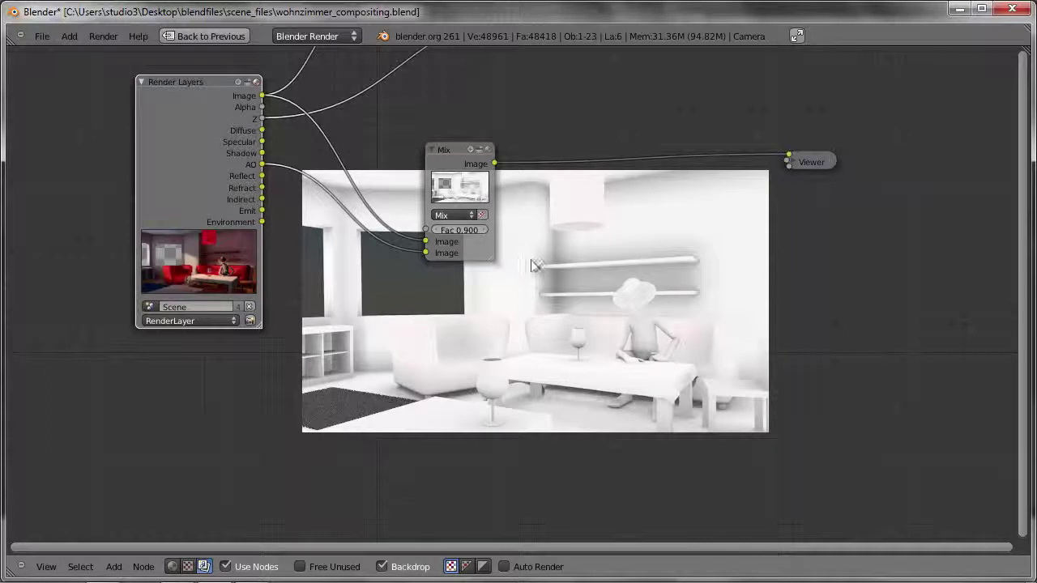
{"action": "left_click", "coordinate": [448, 213]}
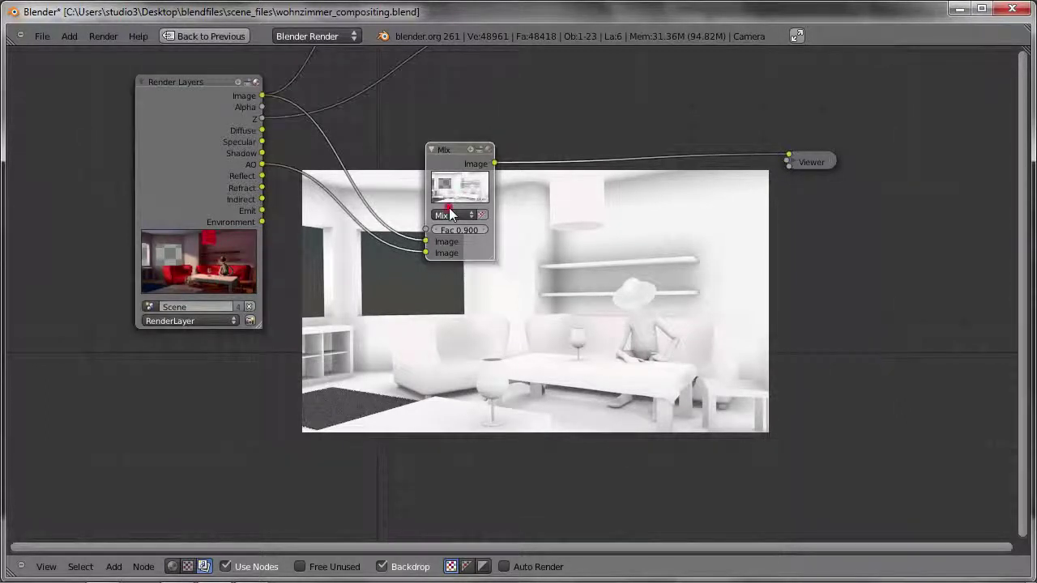
{"action": "left_click", "coordinate": [448, 212]}
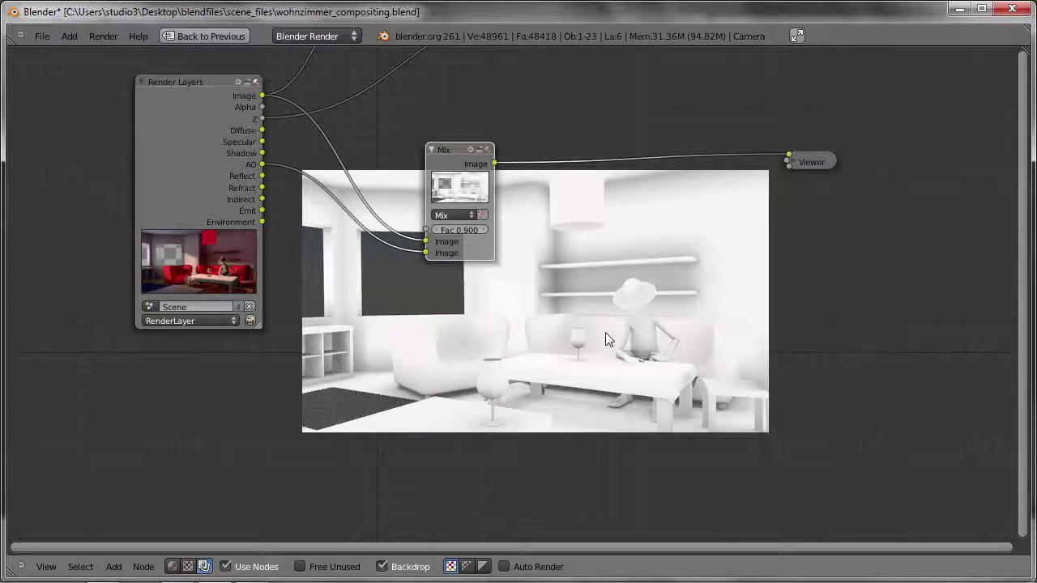
{"action": "key", "text": "ctrl+Up"}
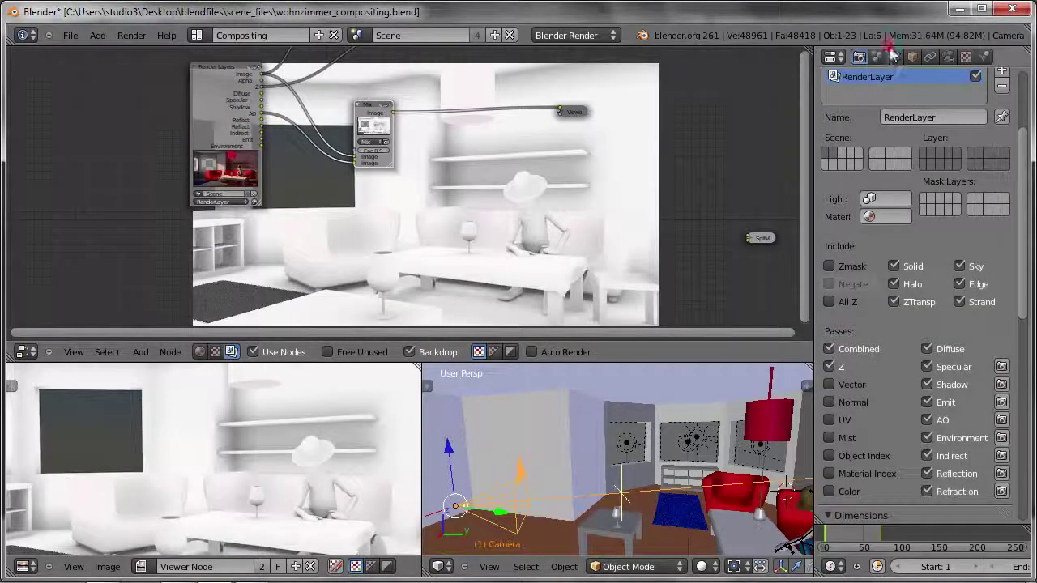
- Check the World AO settings, then set the maximized Mix node's blend mode to Multiply
{"action": "left_click", "coordinate": [893, 56]}
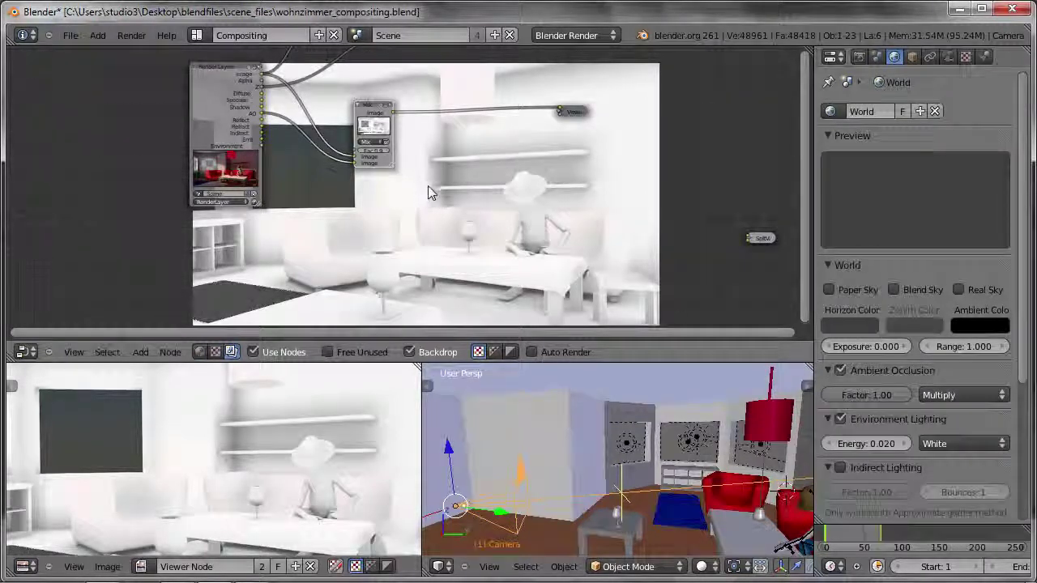
{"action": "key", "text": "ctrl+Up"}
{"action": "left_click_drag", "start_coordinate": [440, 197], "coordinate": [466, 166]}
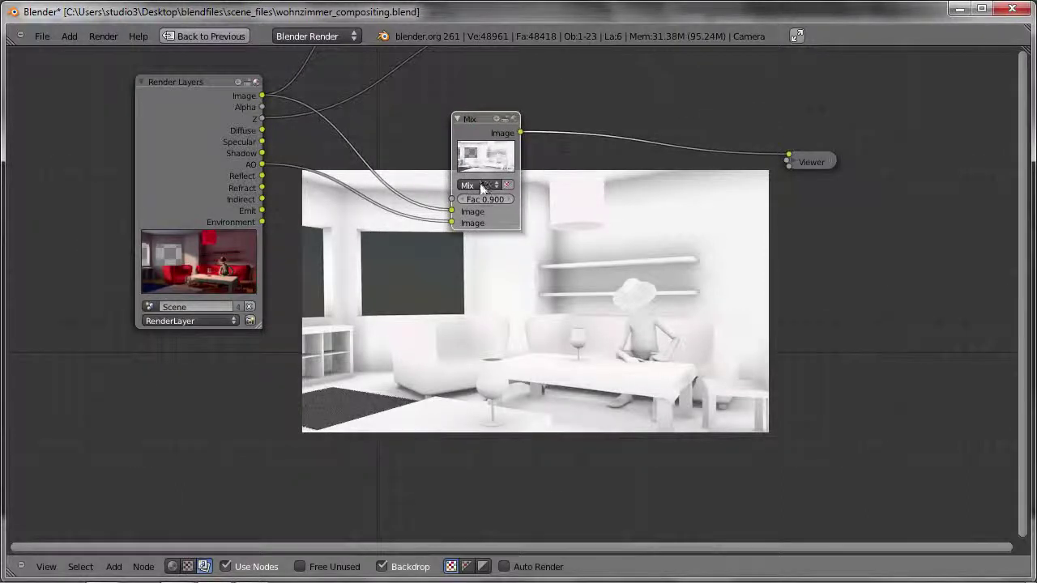
{"action": "left_click", "coordinate": [479, 185]}
{"action": "left_click", "coordinate": [484, 223]}
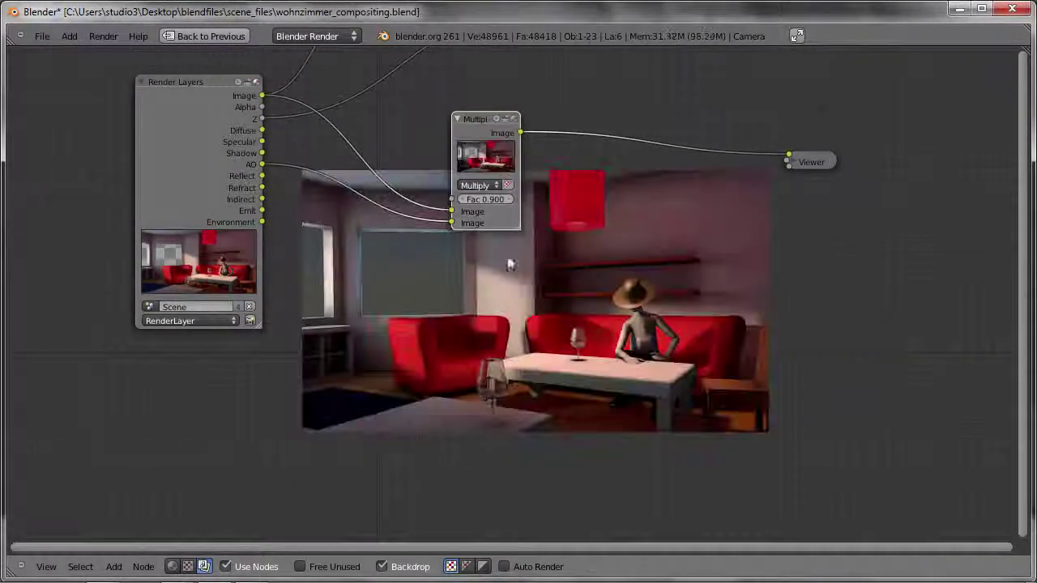